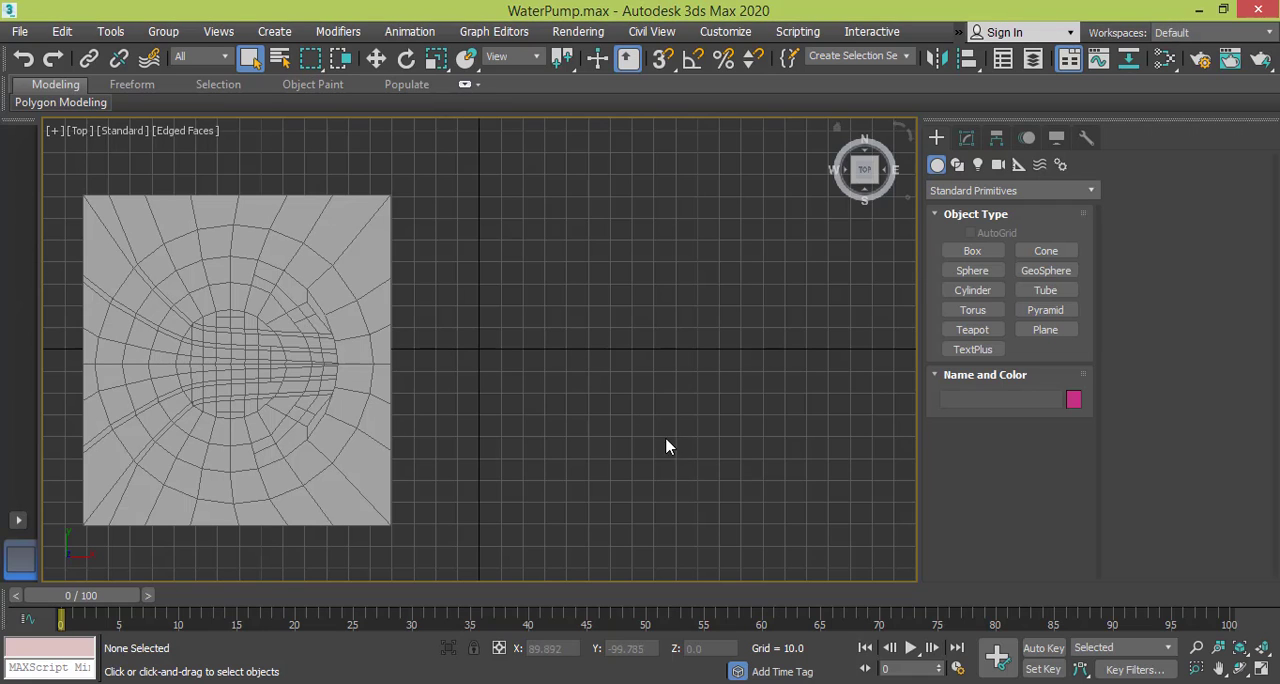
# Move the existing square mesh along the X axis to about X -244, clear of the origin.
pyautogui.click(302, 321)
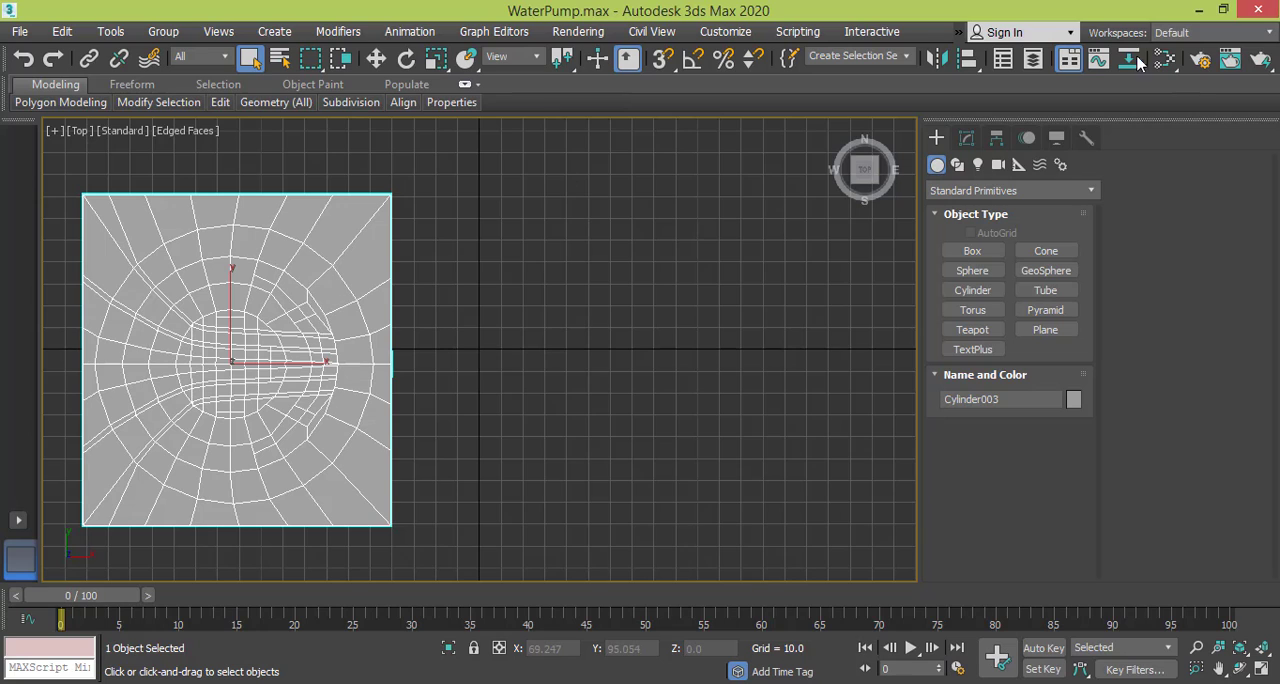
pyautogui.click(376, 58)
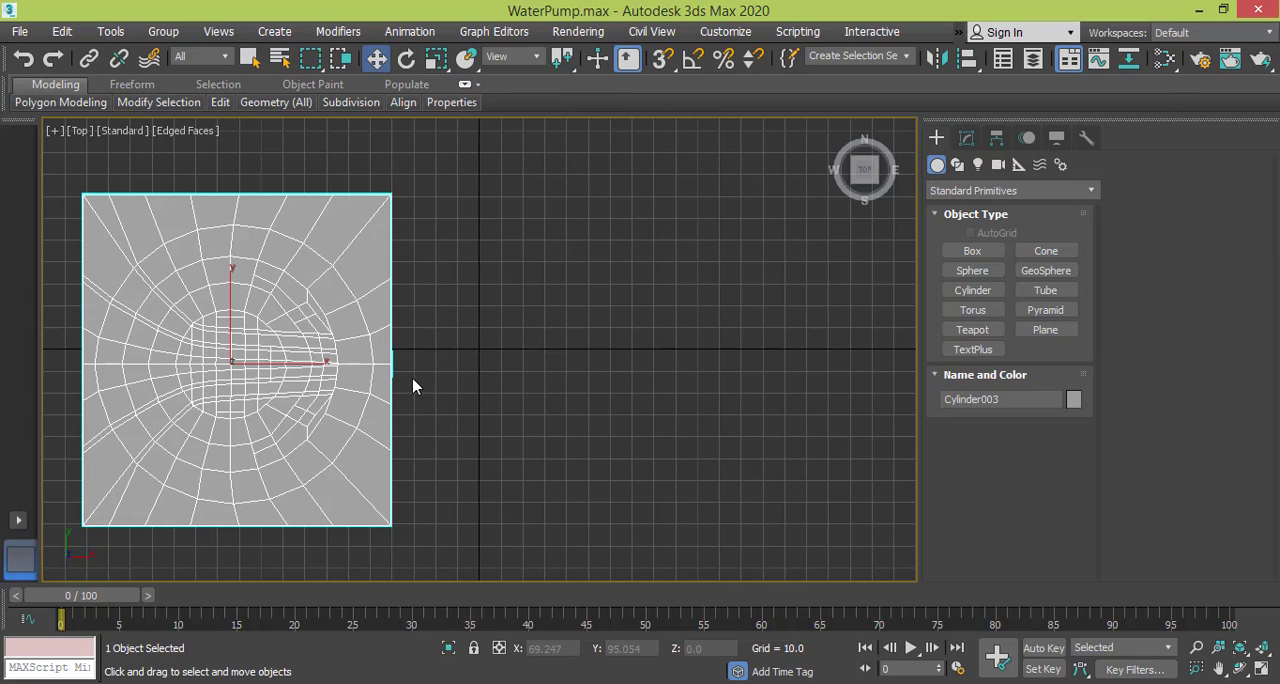
pyautogui.moveTo(329, 363); pyautogui.dragTo(32, 367)
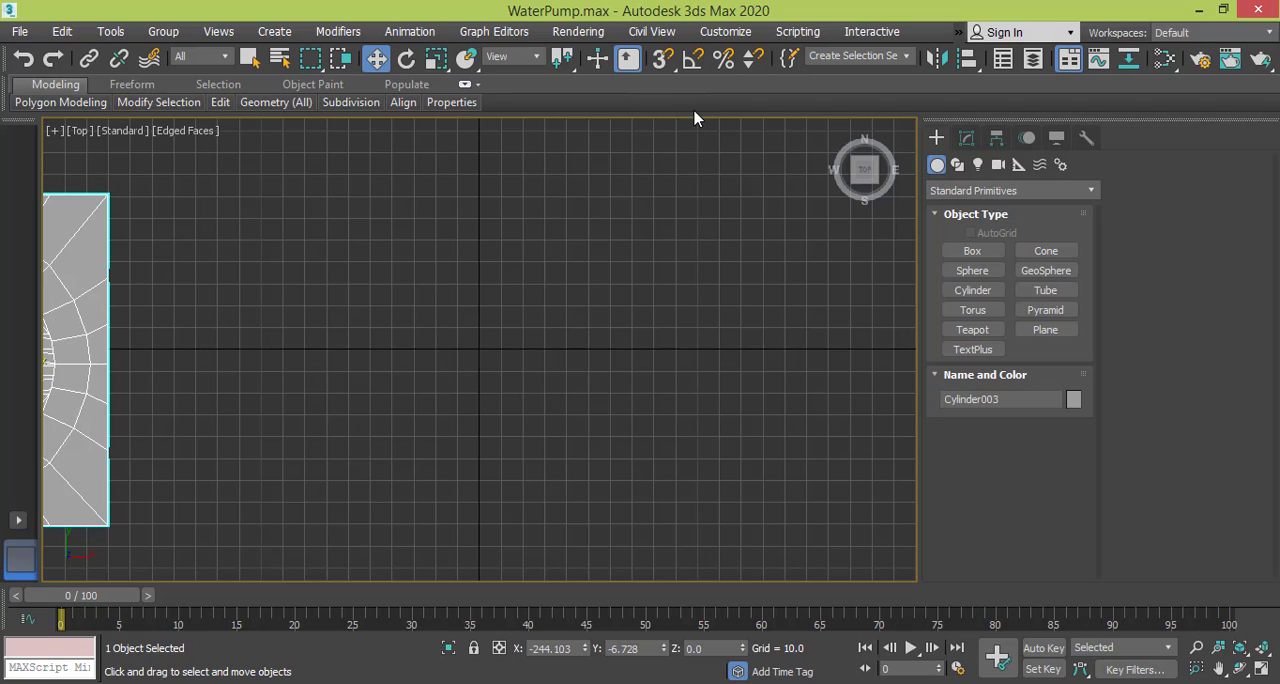
# Turn on 3D snapping and draw a flat cylinder with a radius of about 81, centred on the grid origin.
pyautogui.click(665, 60)
pyautogui.click(975, 294)
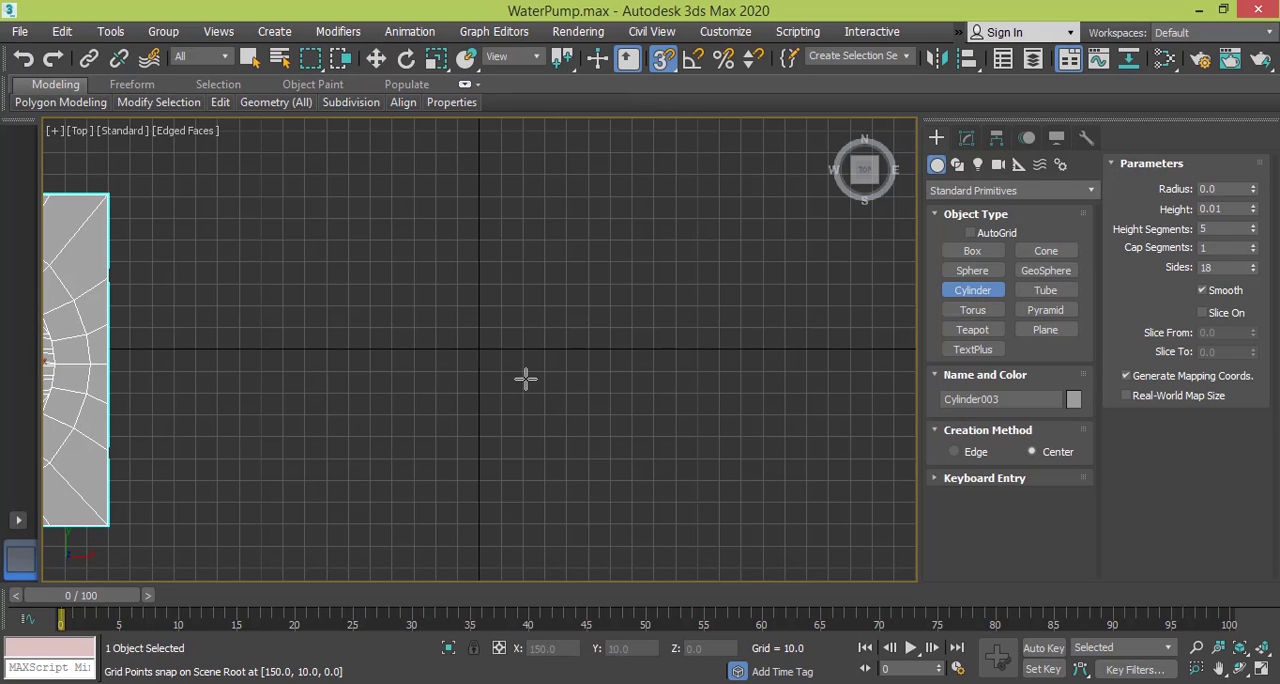
pyautogui.click(480, 348)
pyautogui.moveTo(491, 340); pyautogui.dragTo(623, 264)
pyautogui.click(608, 267)
pyautogui.click(608, 267)
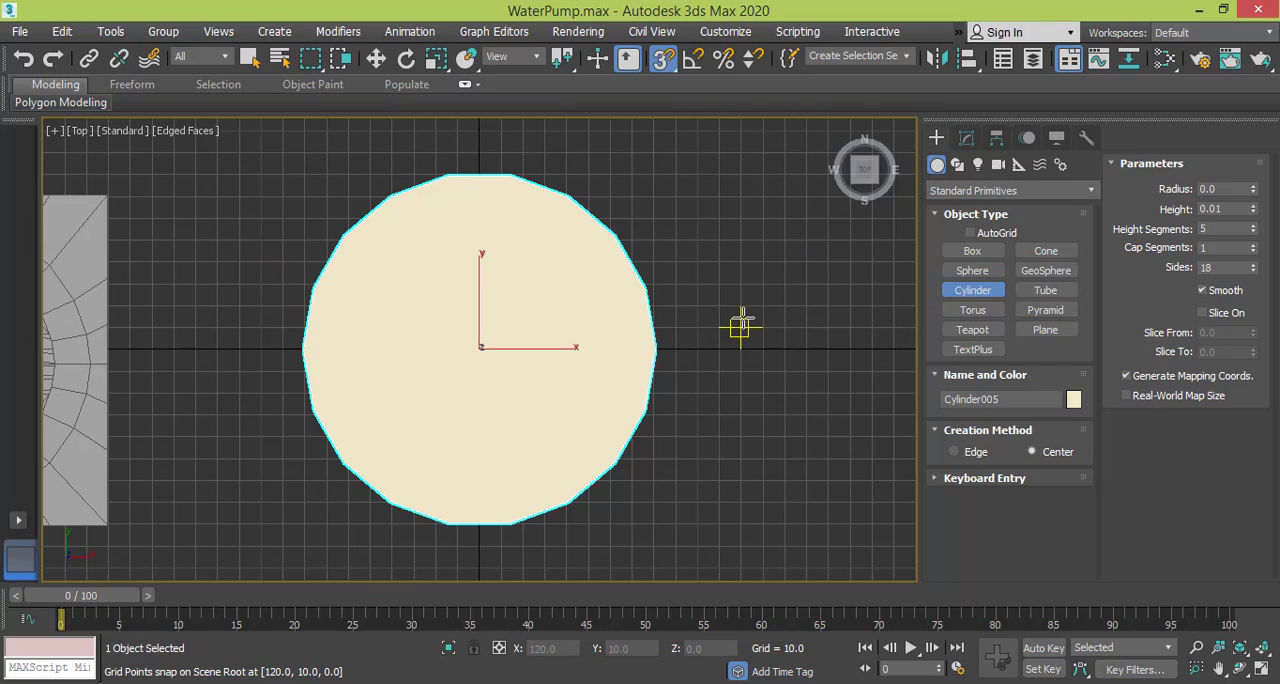
# Set the new cylinder's radius to 60.
pyautogui.click(966, 137)
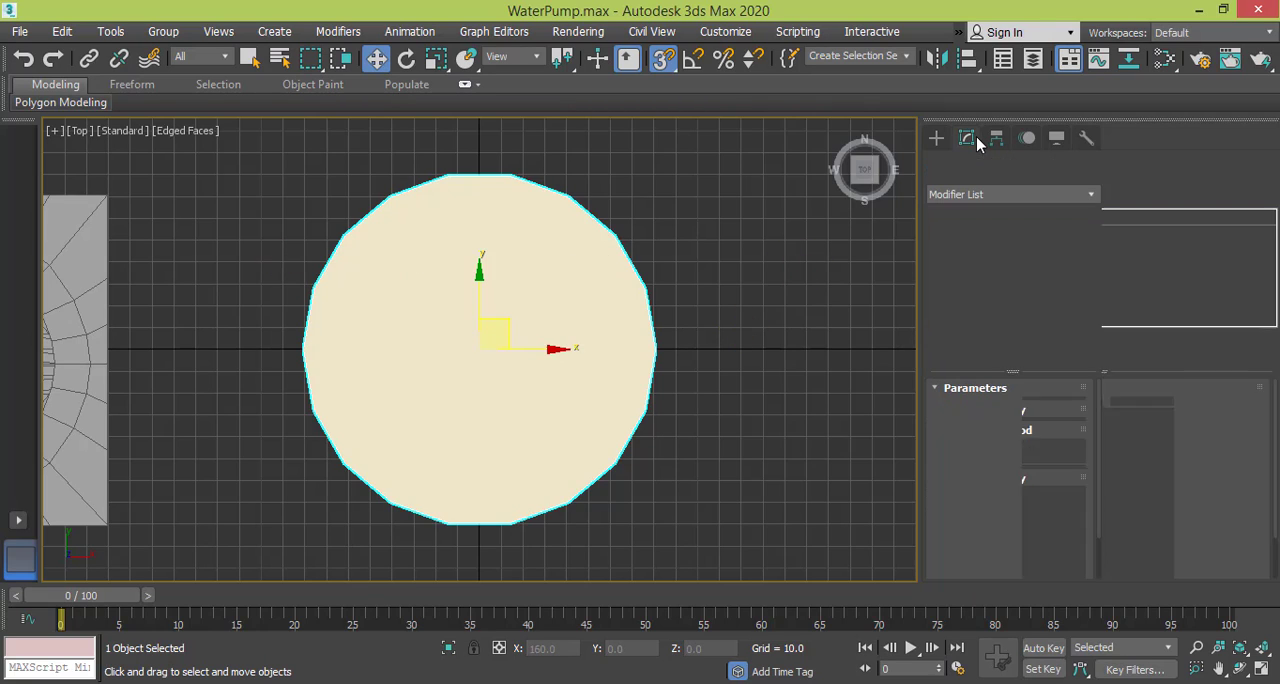
pyautogui.doubleClick(1050, 413)
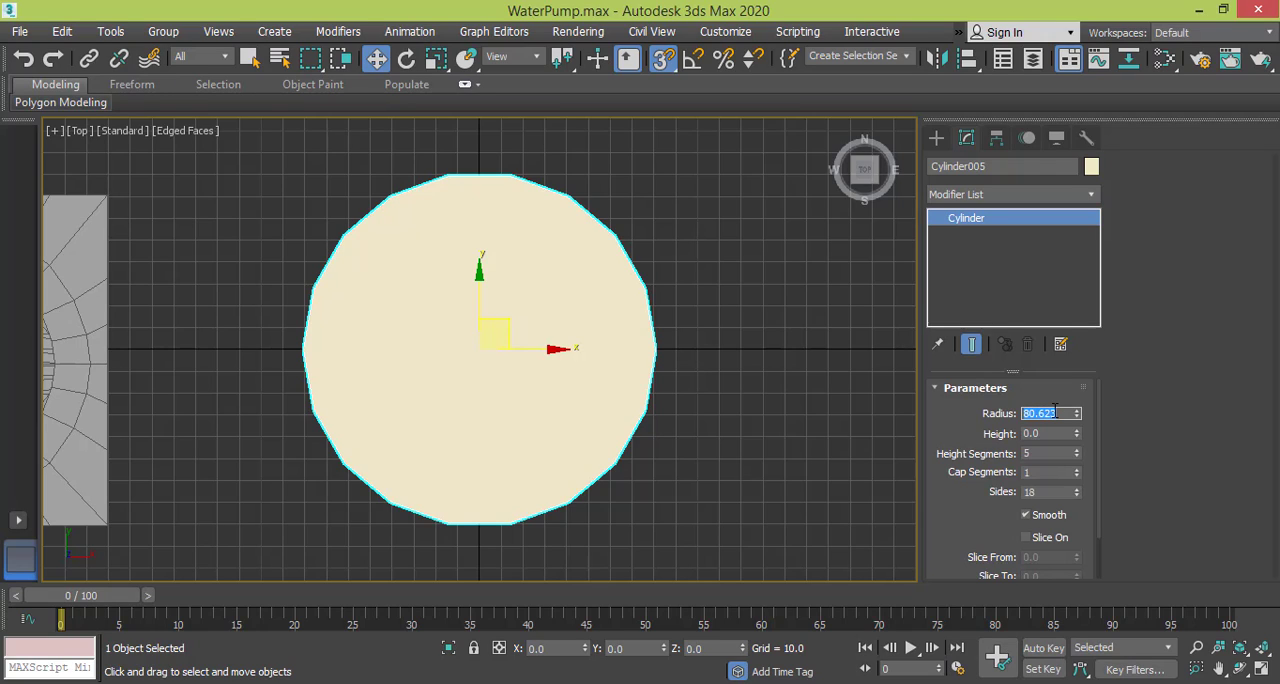
pyautogui.write('60')
pyautogui.press('Return')
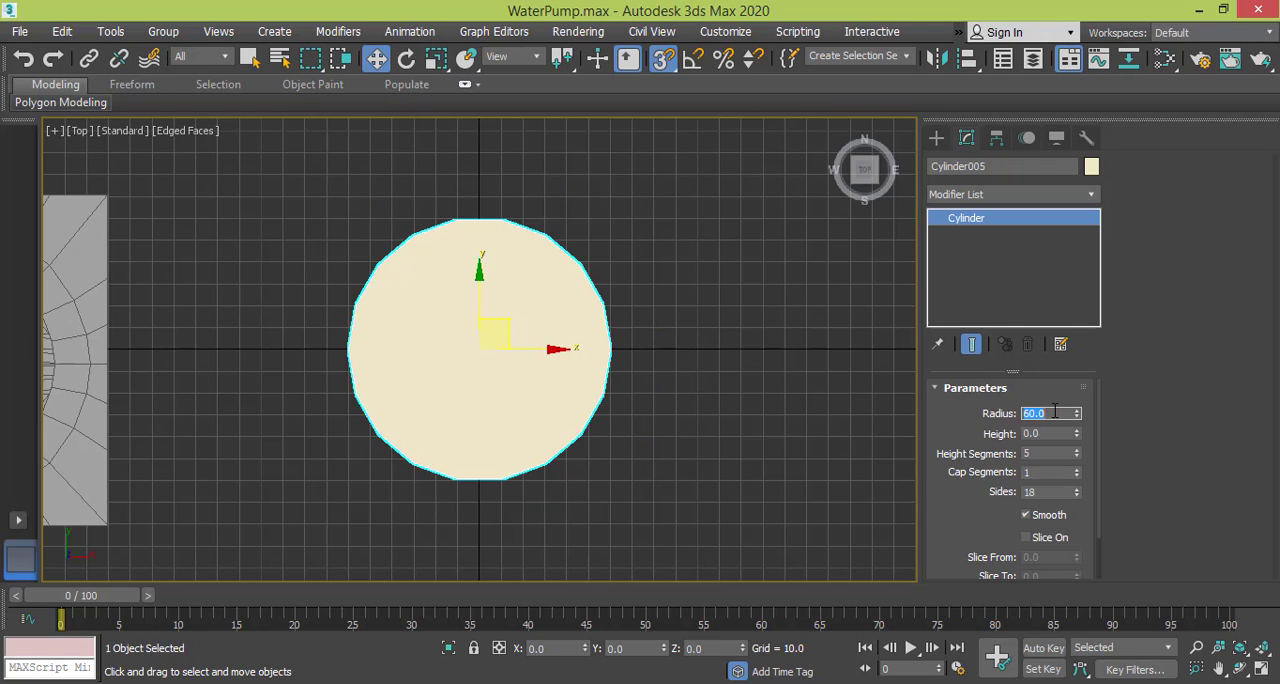
# Set the cylinder's height to 6 and check its thickness in an orbited view.
pyautogui.doubleClick(1053, 433)
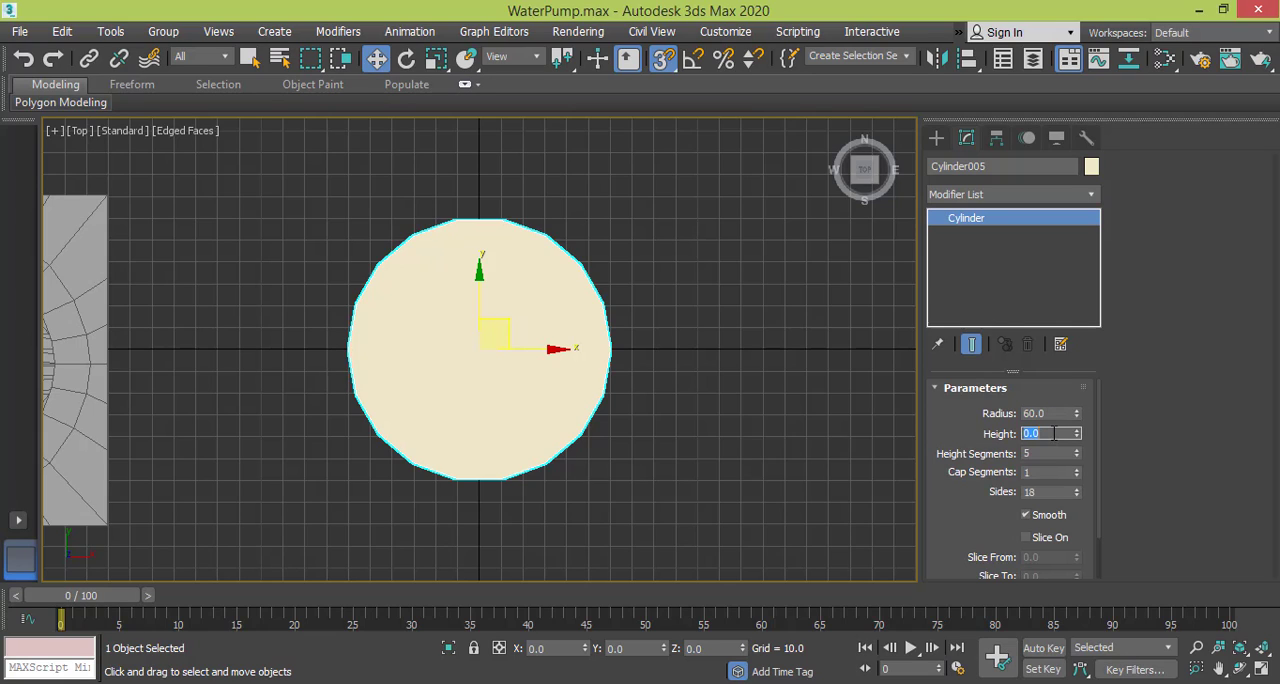
pyautogui.write('6')
pyautogui.press('Return')
pyautogui.keyDown('alt'); pyautogui.moveTo(694, 303); pyautogui.dragTo(707, 176, button='middle'); pyautogui.keyUp('alt')
pyautogui.scroll(4, 596, 340)
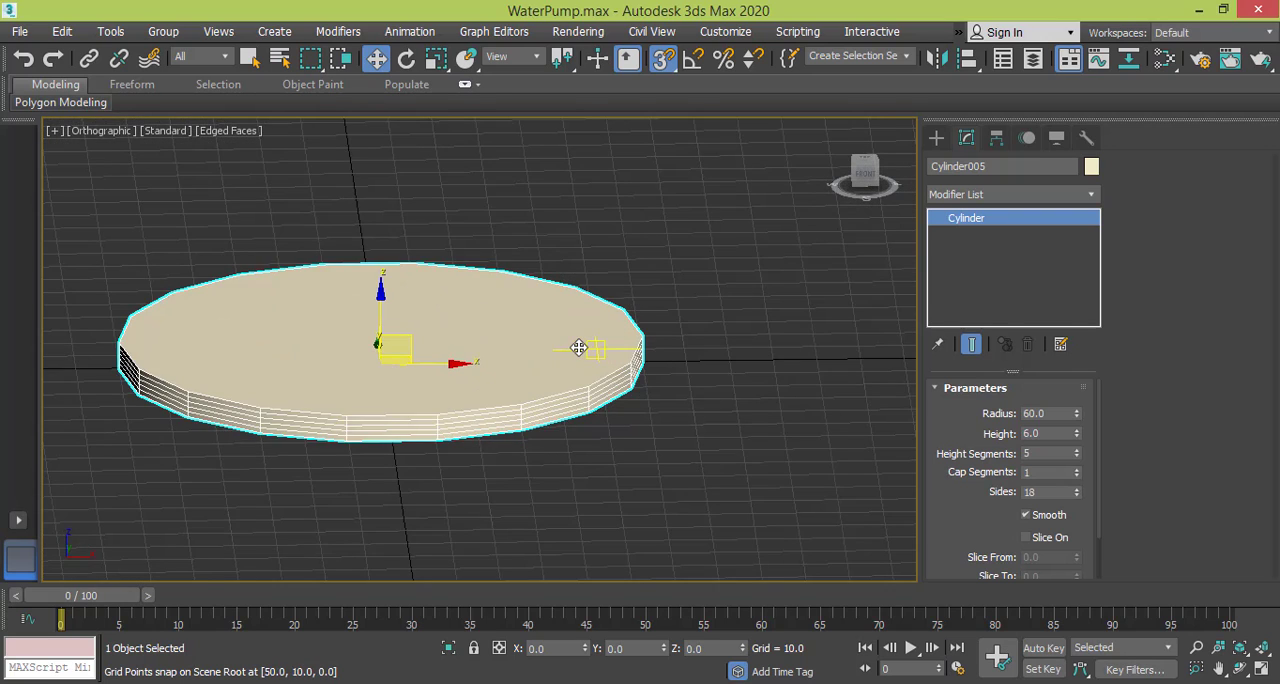
pyautogui.scroll(2, 578, 347)
# Set the cylinder's height to 10.
pyautogui.doubleClick(1061, 433)
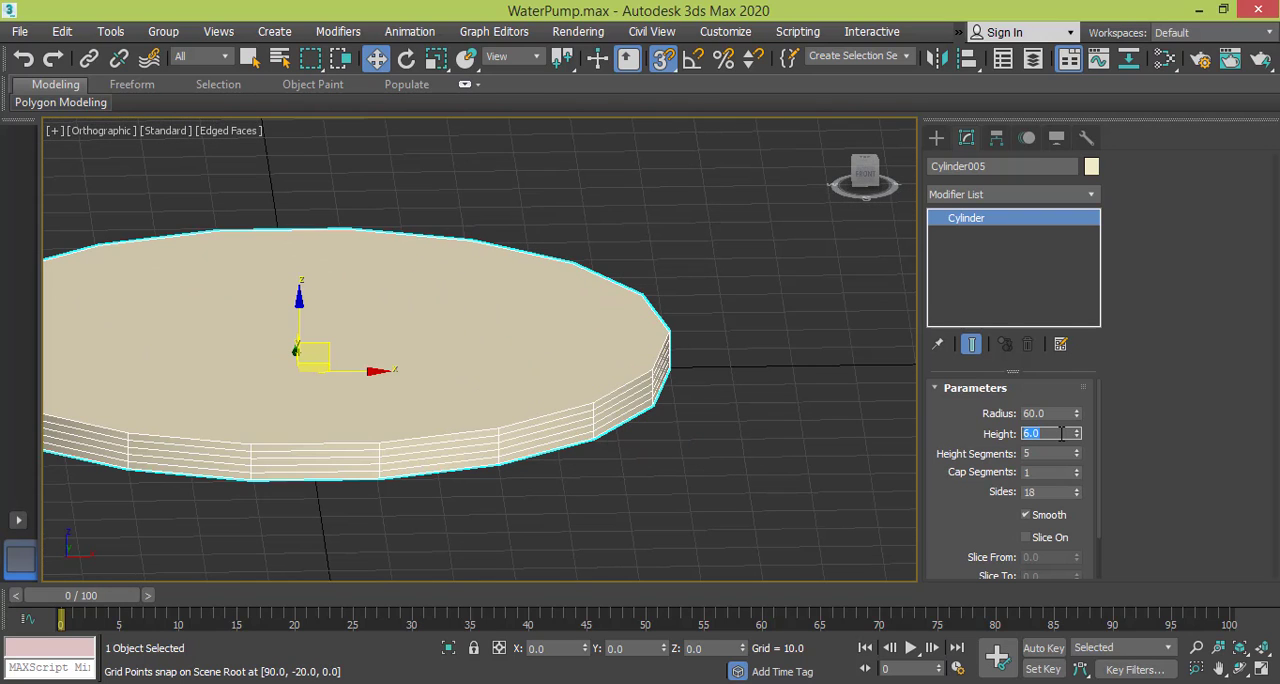
pyautogui.write('10')
pyautogui.press('Return')
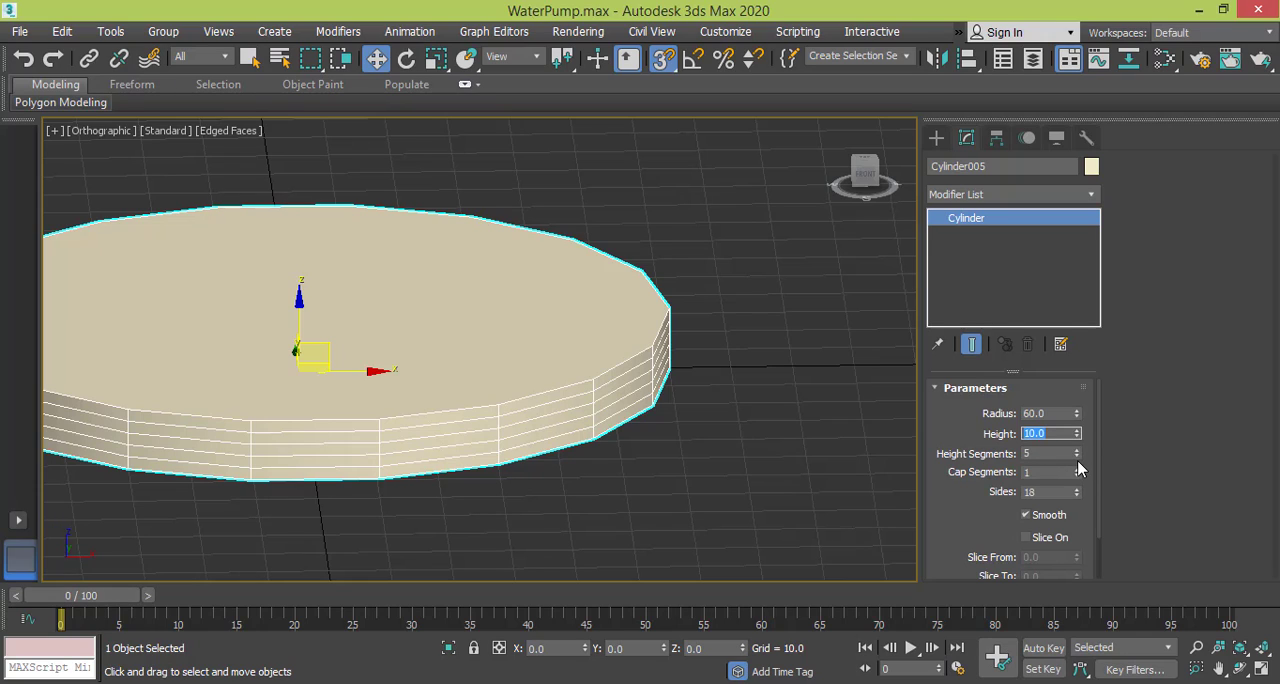
# Set both the height segments and the cap segments of the cylinder to 3.
pyautogui.click(1077, 457)
pyautogui.click(1077, 457)
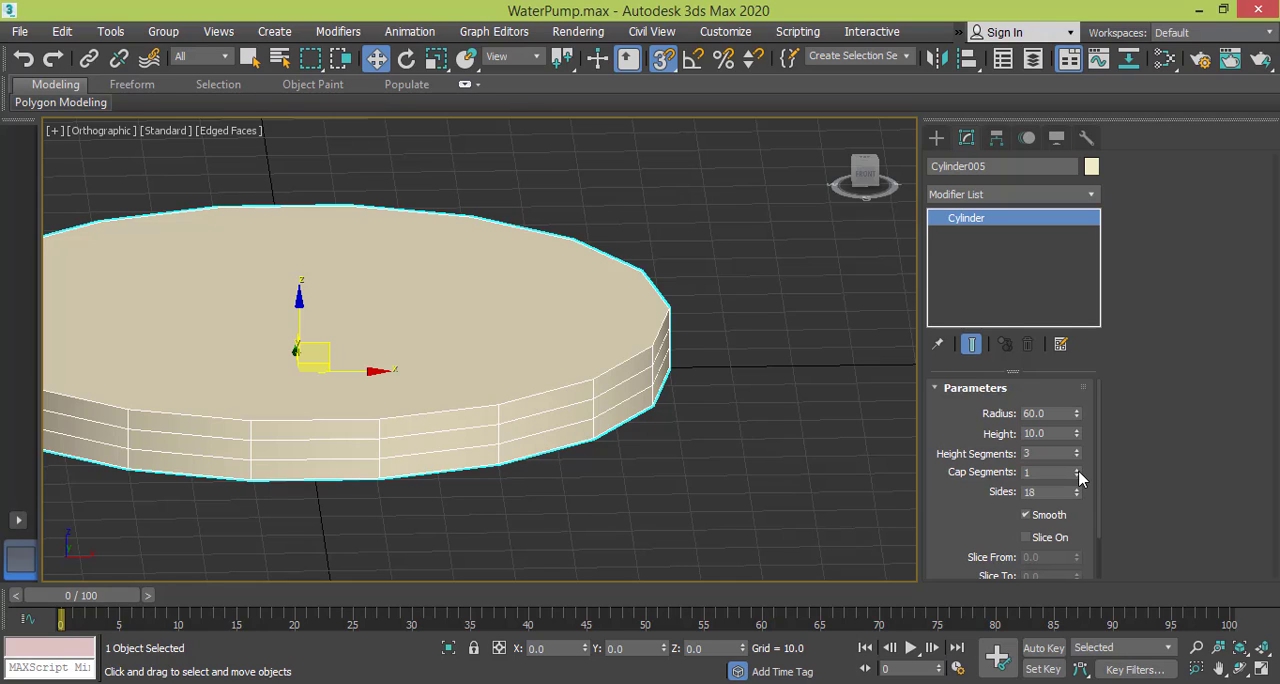
pyautogui.click(1077, 468)
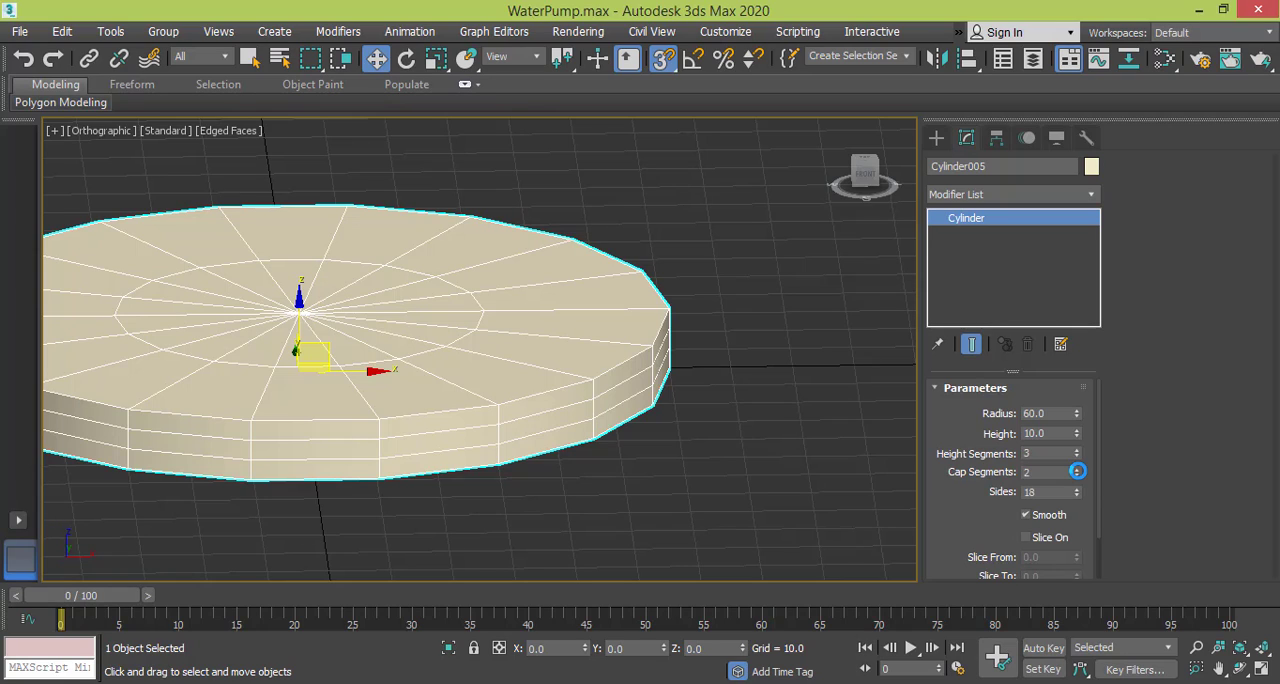
pyautogui.click(1077, 468)
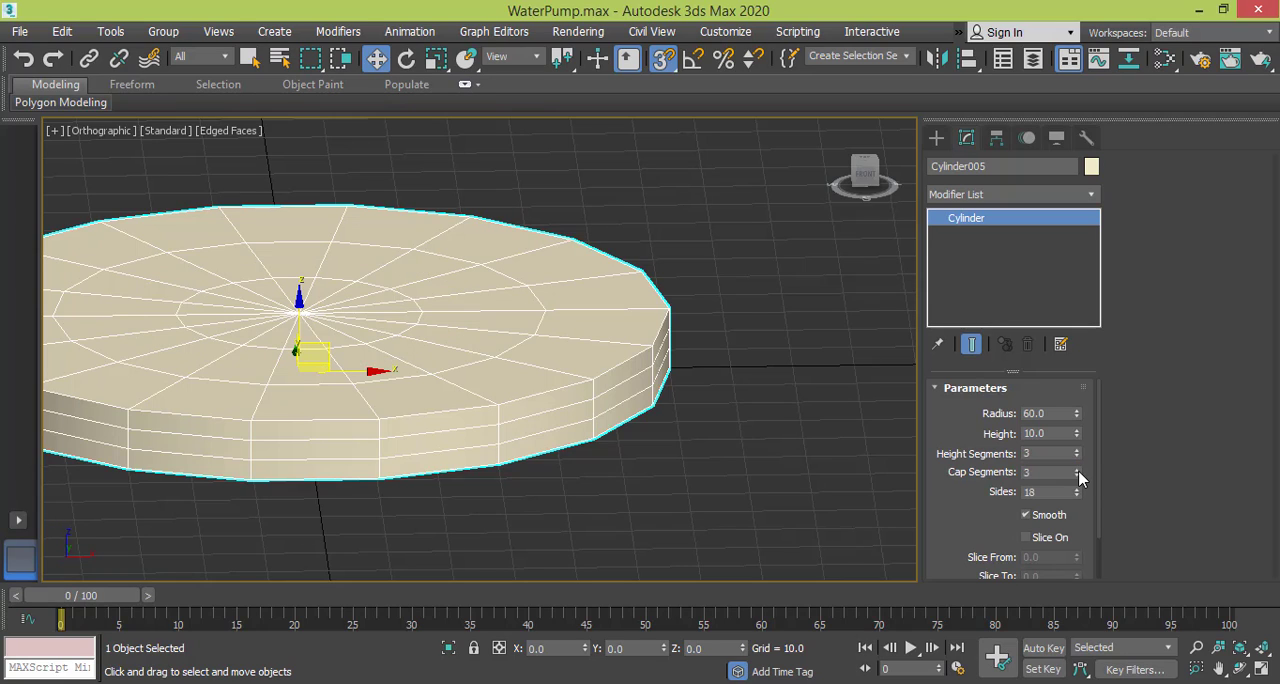
# Return to the top view and change the cylinder's object color to grey.
pyautogui.press('t')
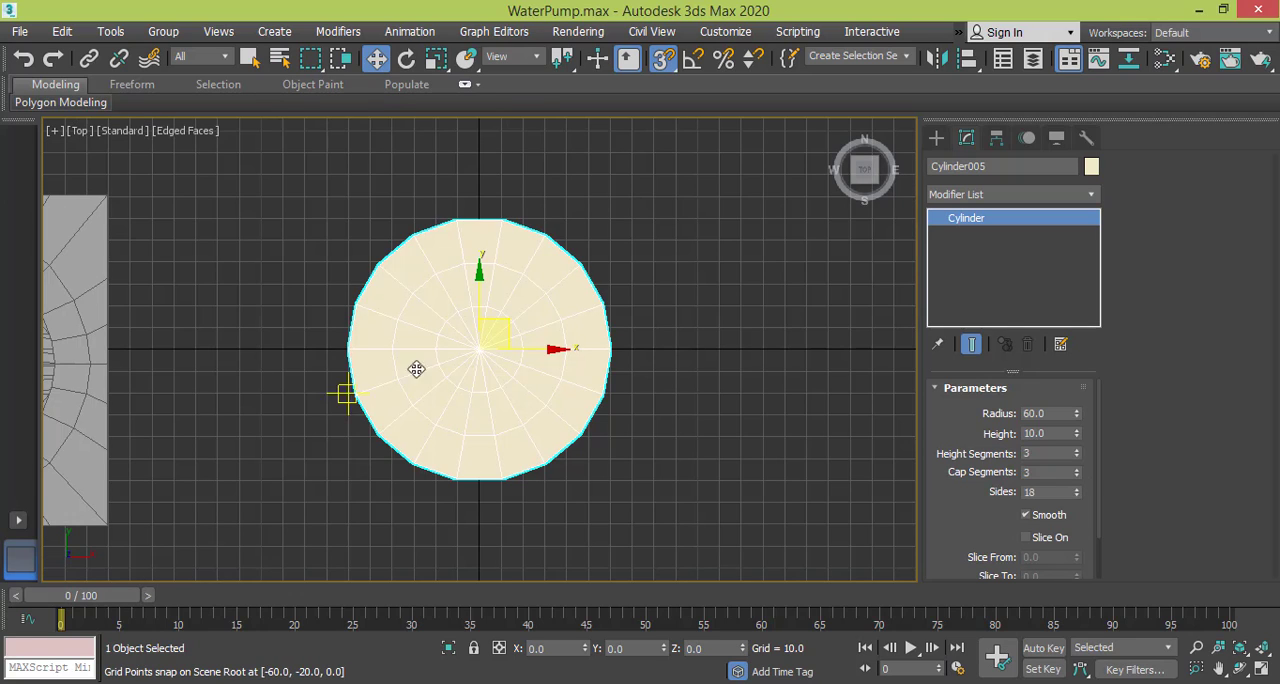
pyautogui.moveTo(446, 361); pyautogui.dragTo(471, 359, button='middle')
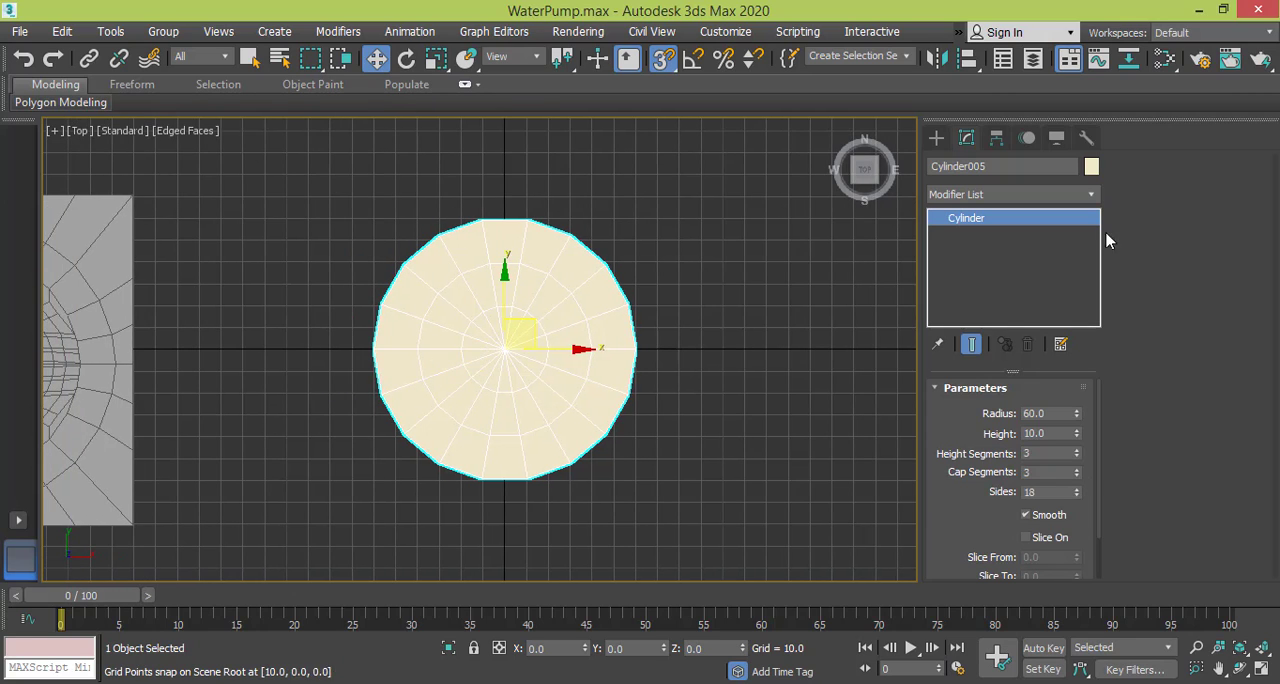
pyautogui.click(1092, 168)
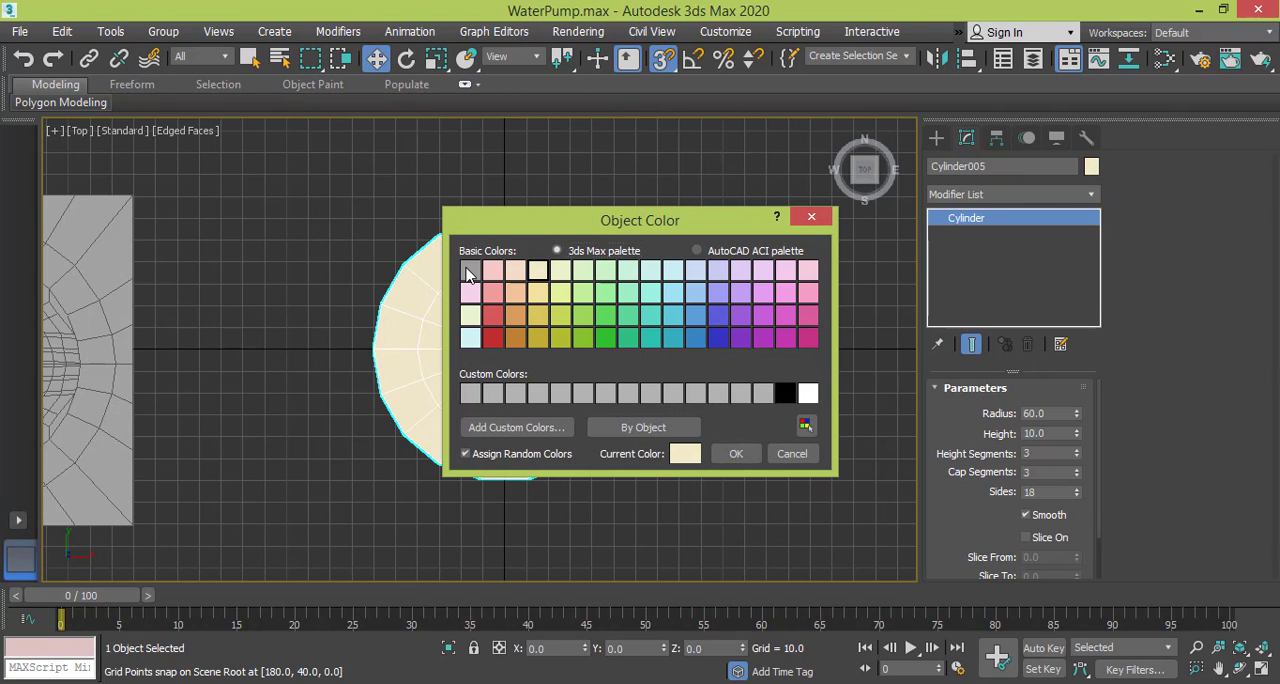
pyautogui.click(470, 270)
pyautogui.click(736, 454)
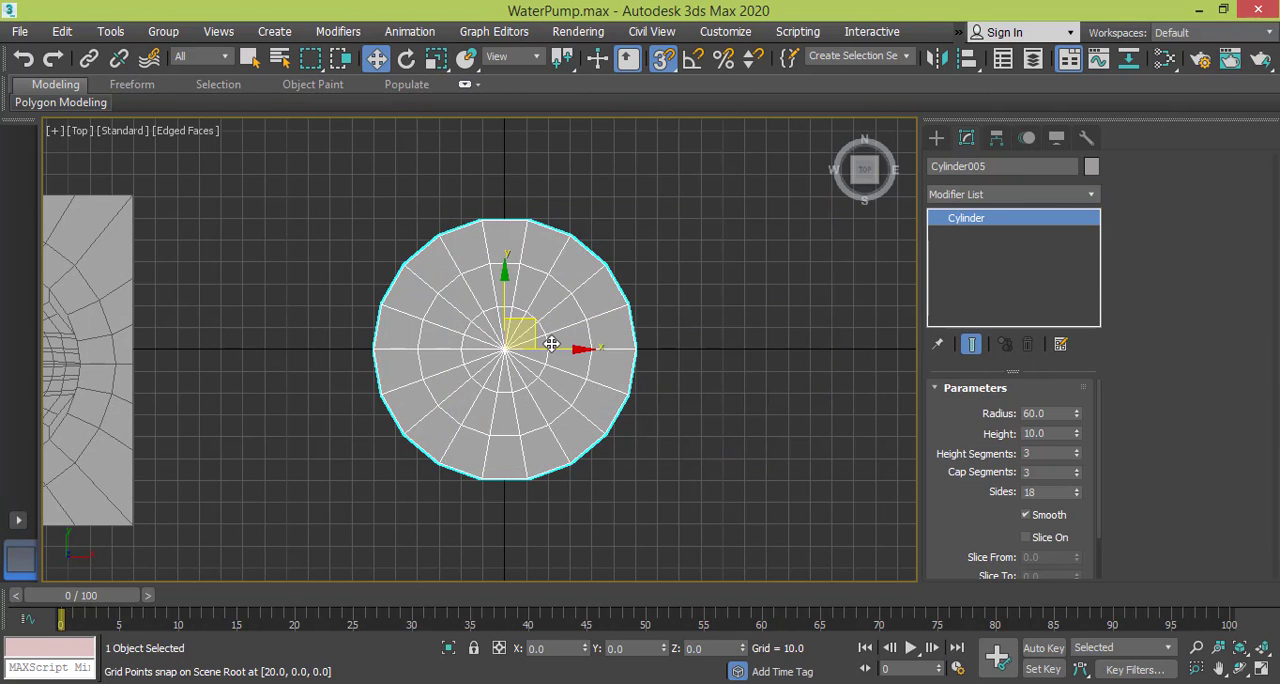
# Review the cylinder's radius, height and height segments, and compare its size with the square mesh beside it.
pyautogui.scroll(5, 560, 348)
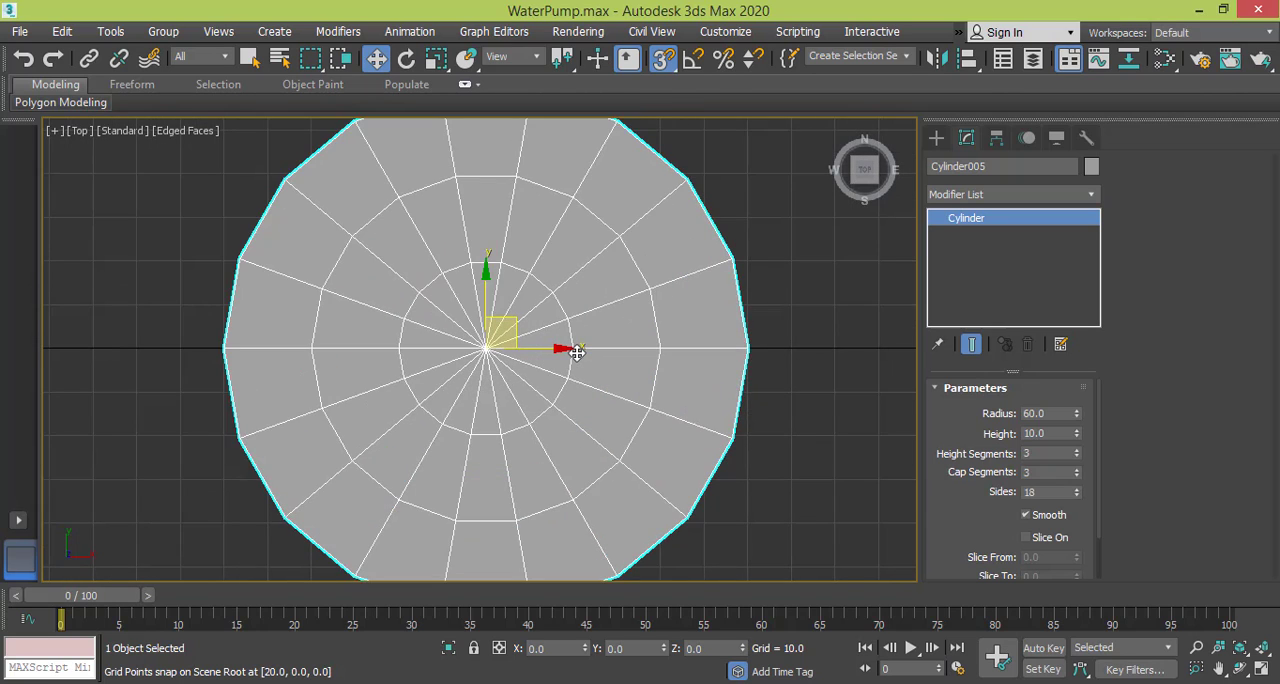
pyautogui.scroll(-3, 577, 352)
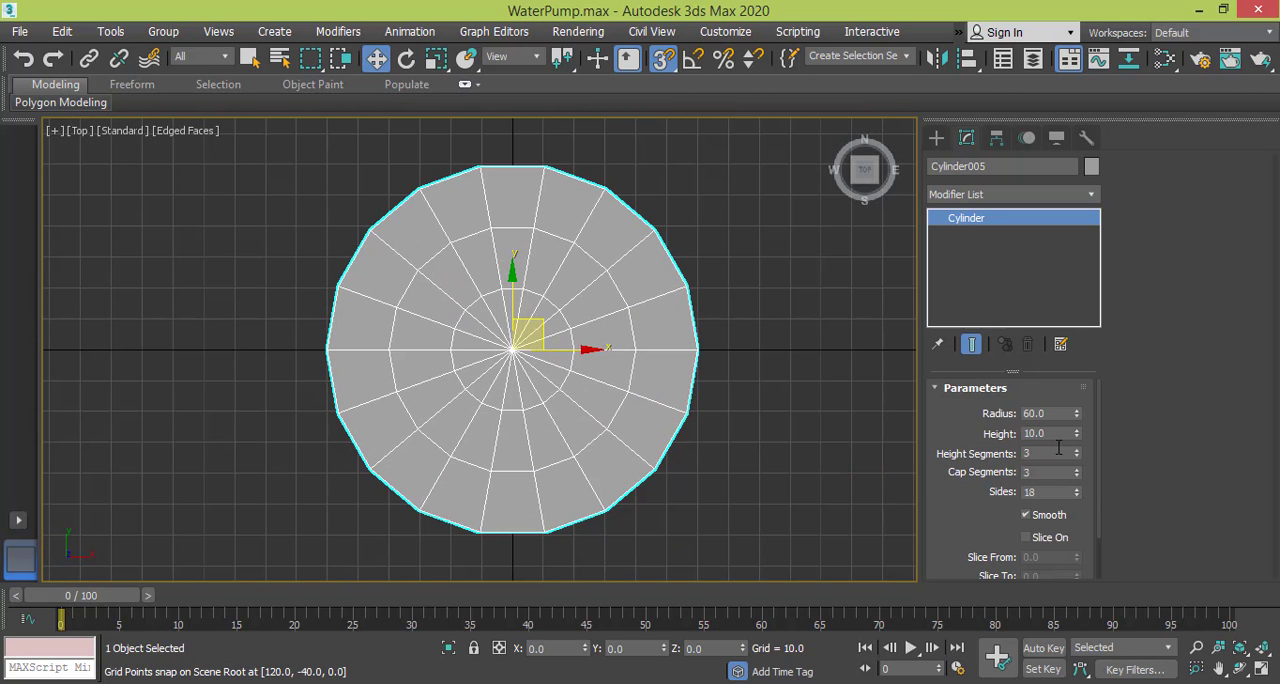
pyautogui.doubleClick(1058, 412)
pyautogui.doubleClick(1058, 434)
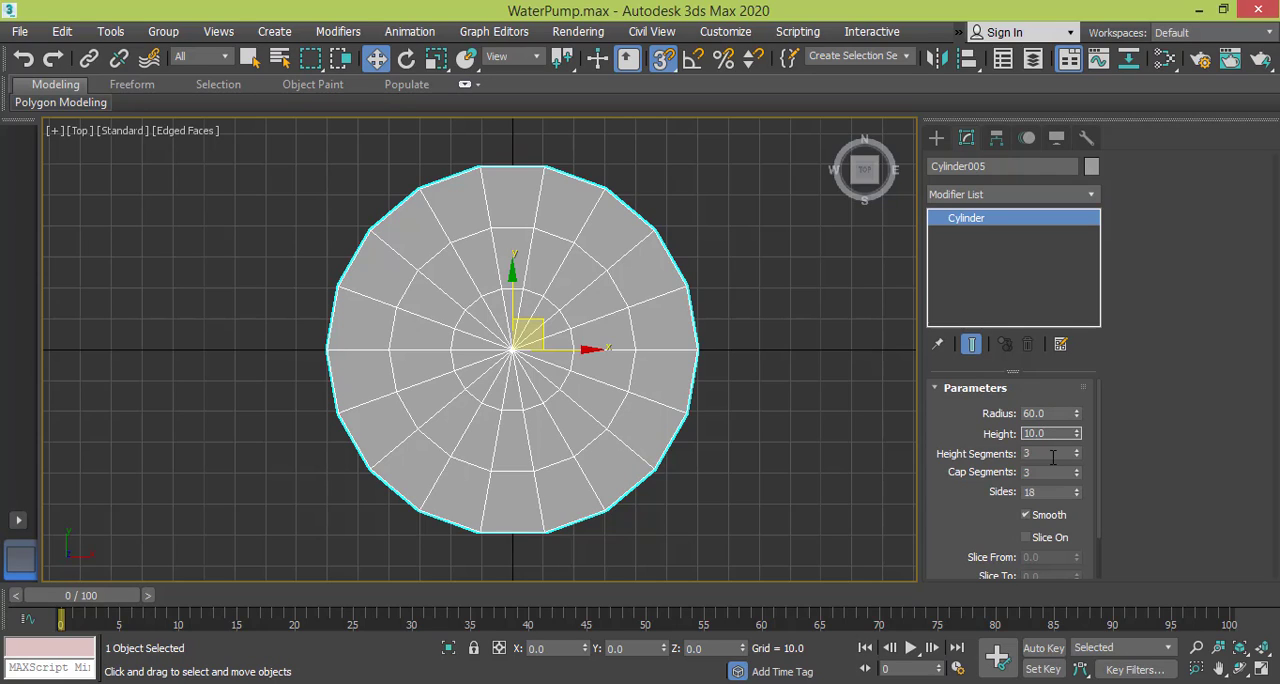
pyautogui.doubleClick(1052, 456)
pyautogui.moveTo(514, 406); pyautogui.dragTo(543, 414, button='middle')
pyautogui.scroll(-4, 650, 370)
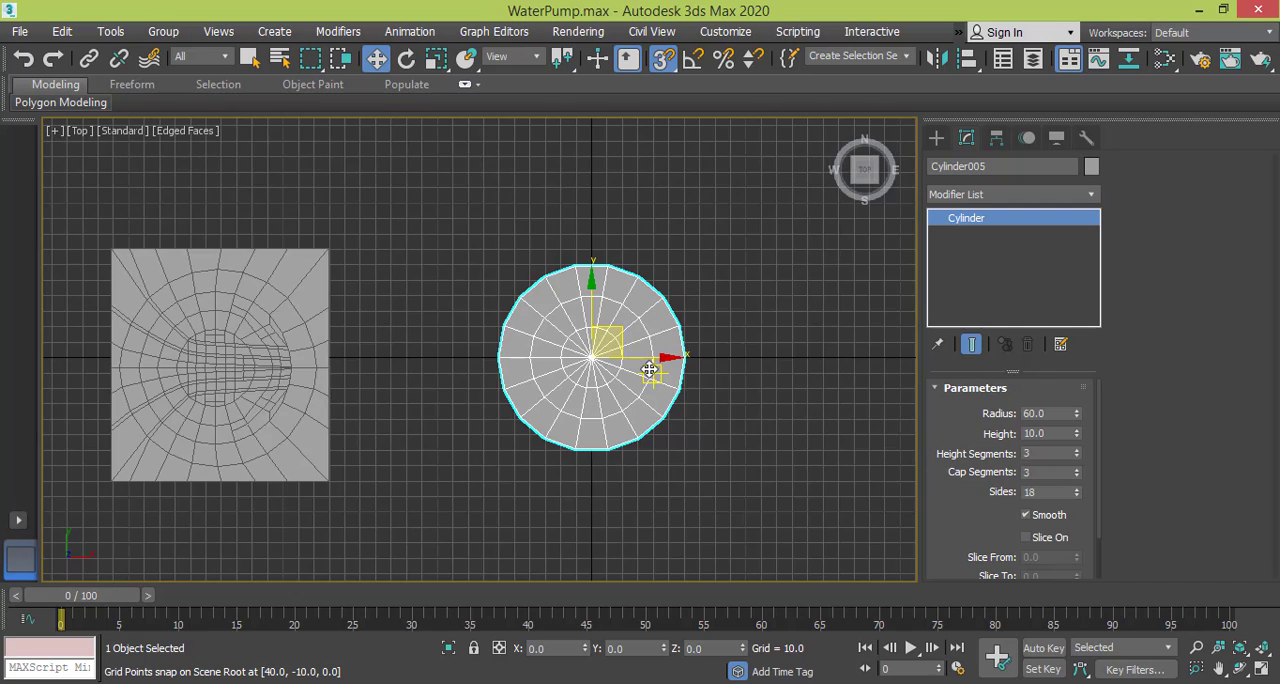
pyautogui.scroll(4, 650, 370)
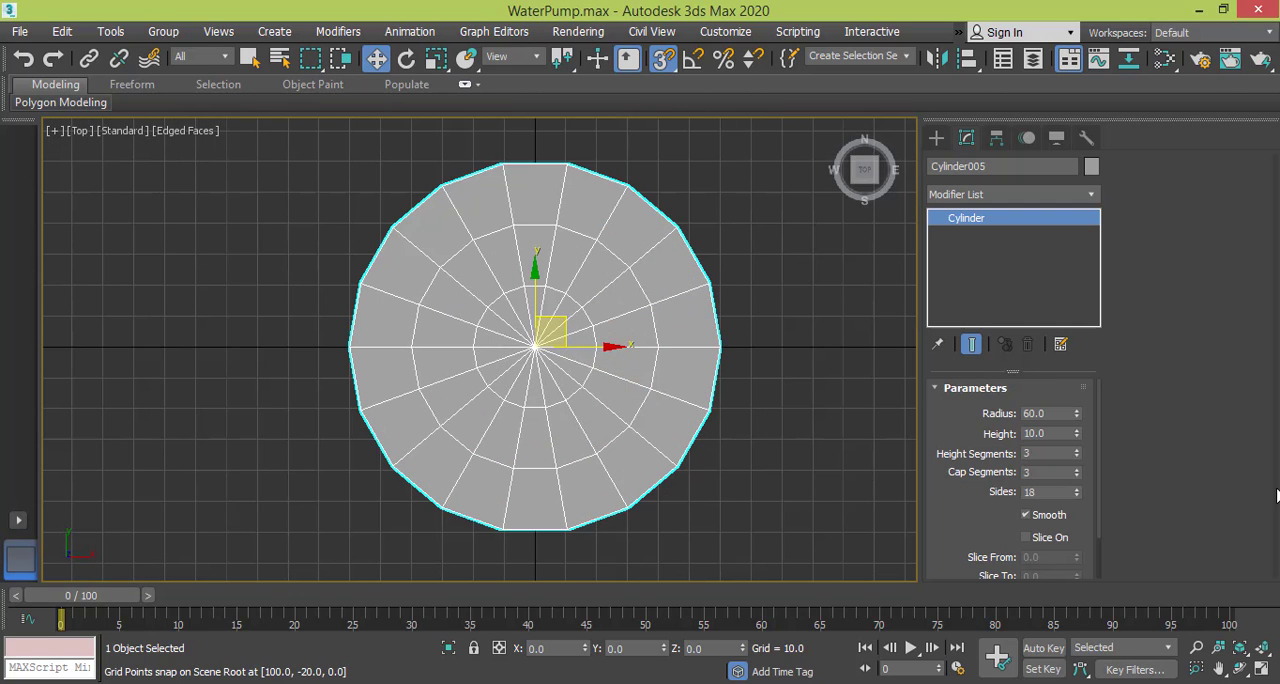
# Set the cylinder's cap segments to 1 and its sides to 20.
pyautogui.rightClick(1078, 456)
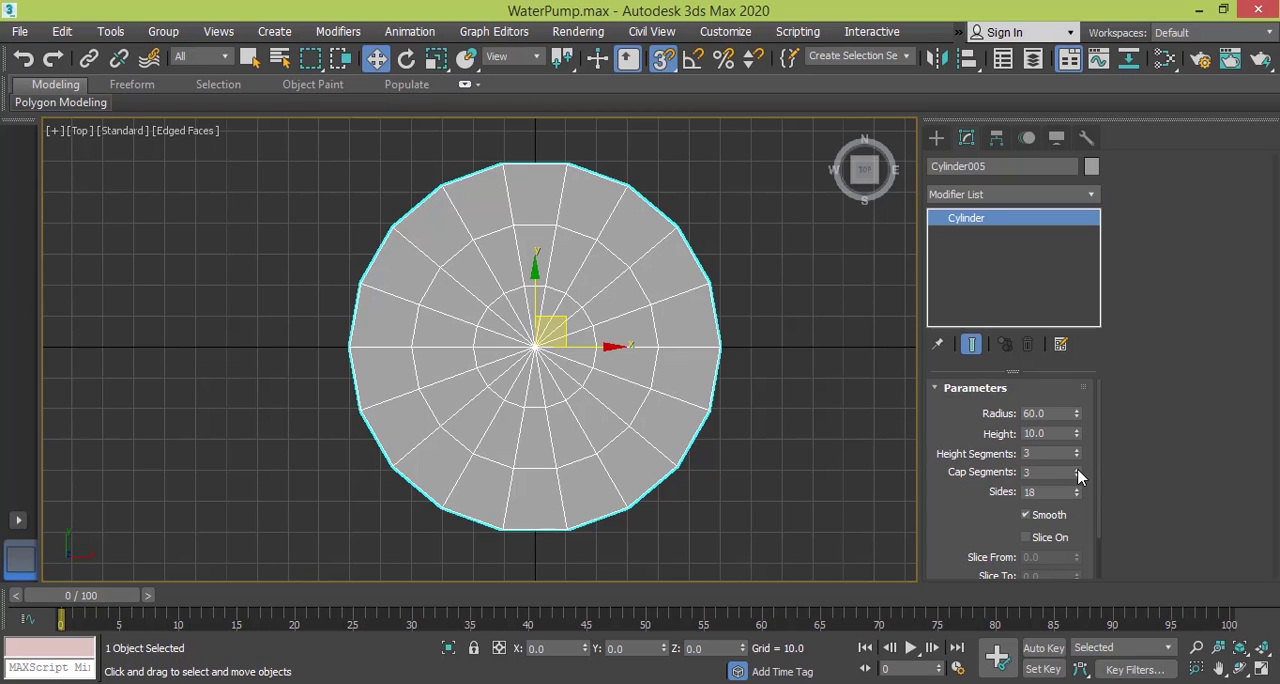
pyautogui.click(1077, 476)
pyautogui.click(1077, 476)
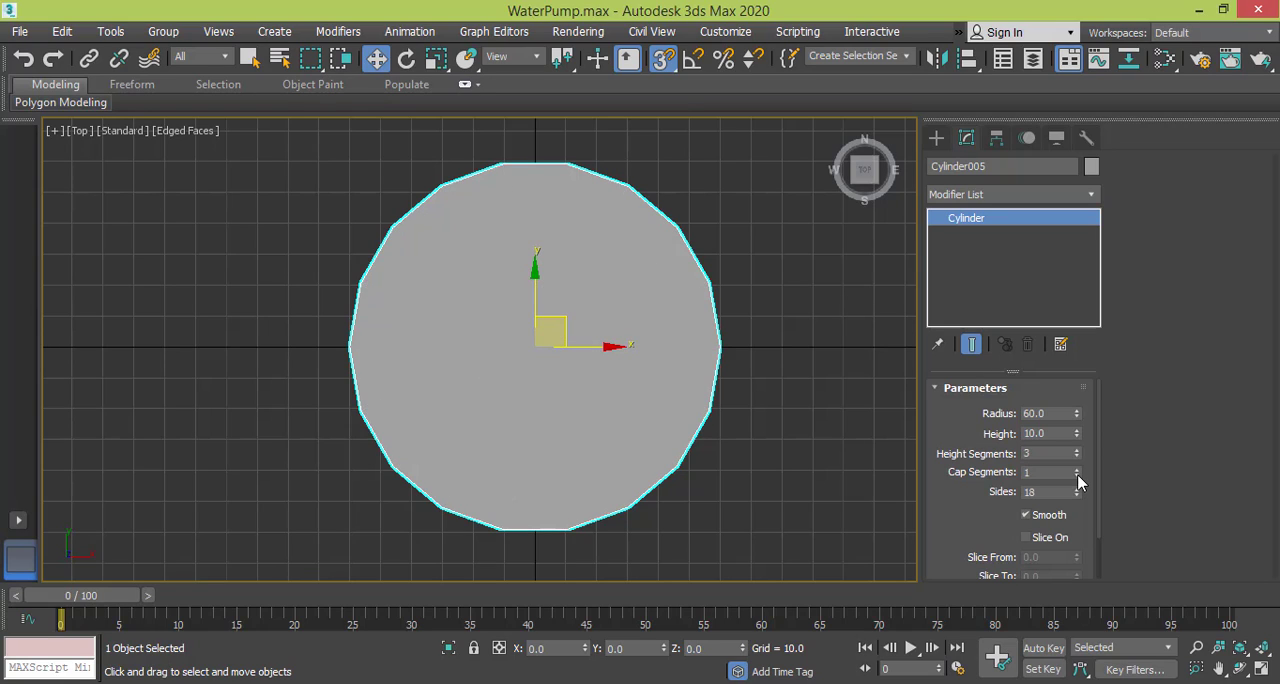
pyautogui.doubleClick(1047, 492)
pyautogui.write('20')
pyautogui.press('Return')
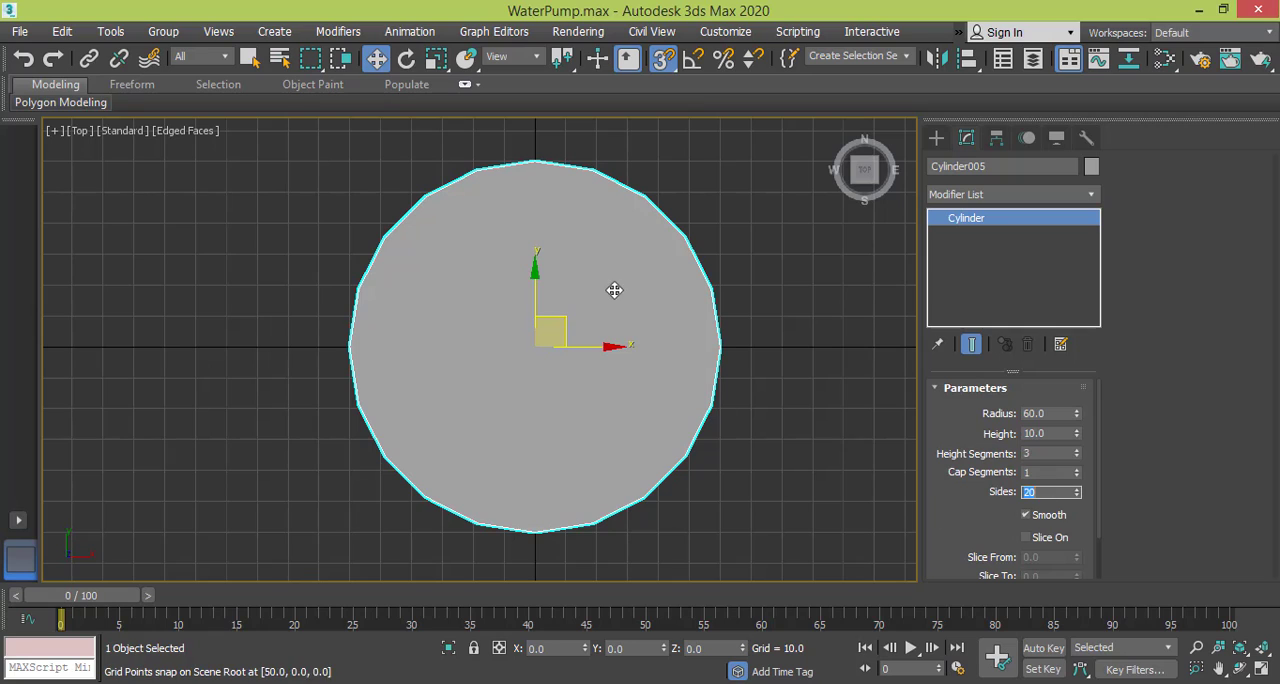
# Convert the cylinder to an Editable Poly.
pyautogui.rightClick(538, 284)
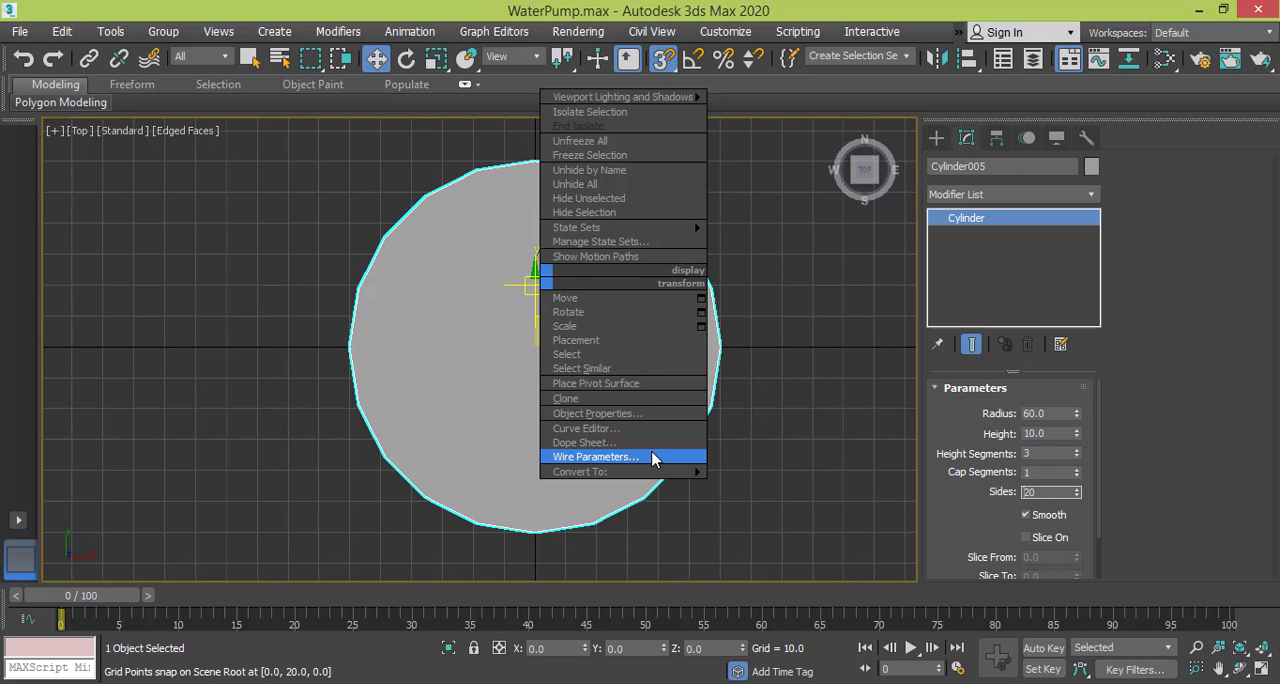
pyautogui.moveTo(617, 471)
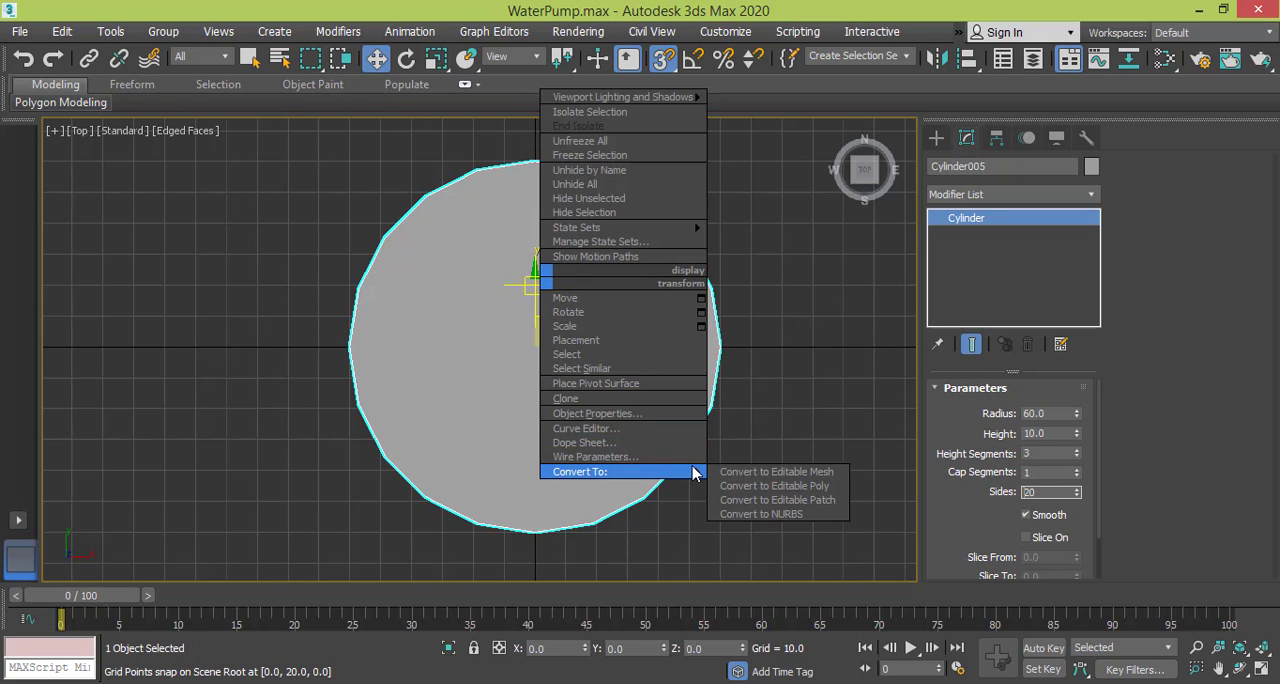
pyautogui.click(770, 487)
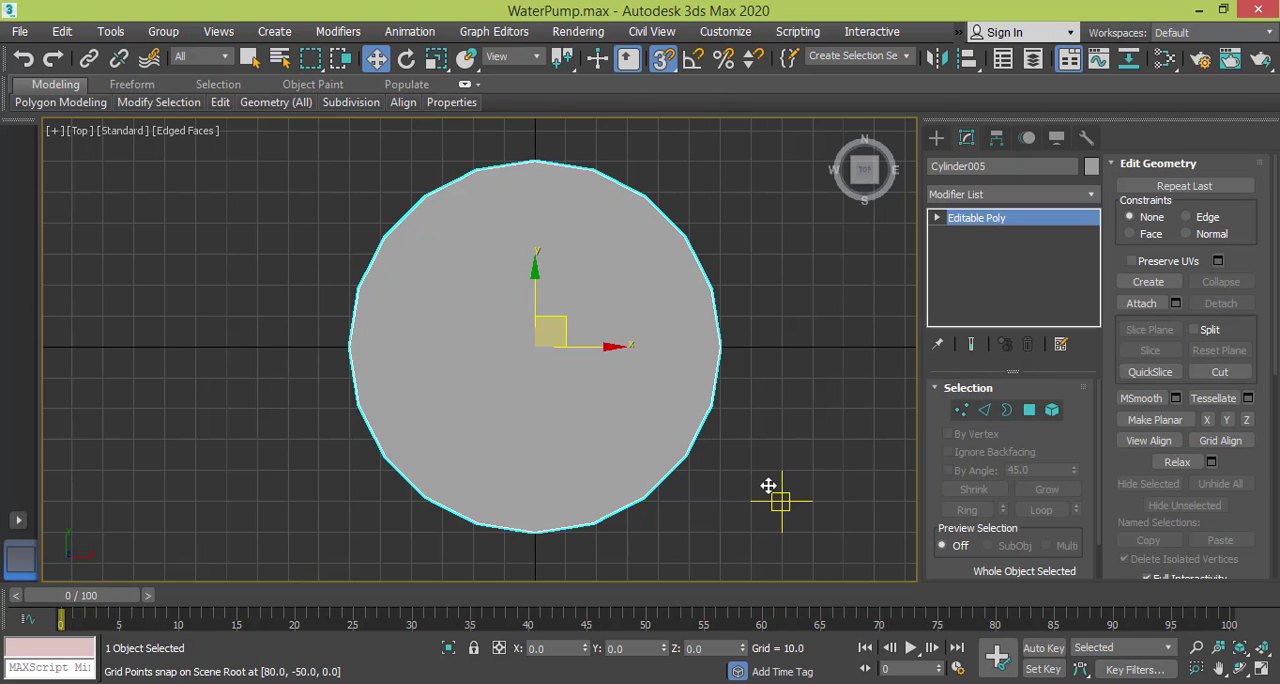
# Delete the top cap polygon of the cylinder in Polygon sub-object mode.
pyautogui.click(1030, 411)
pyautogui.click(587, 288)
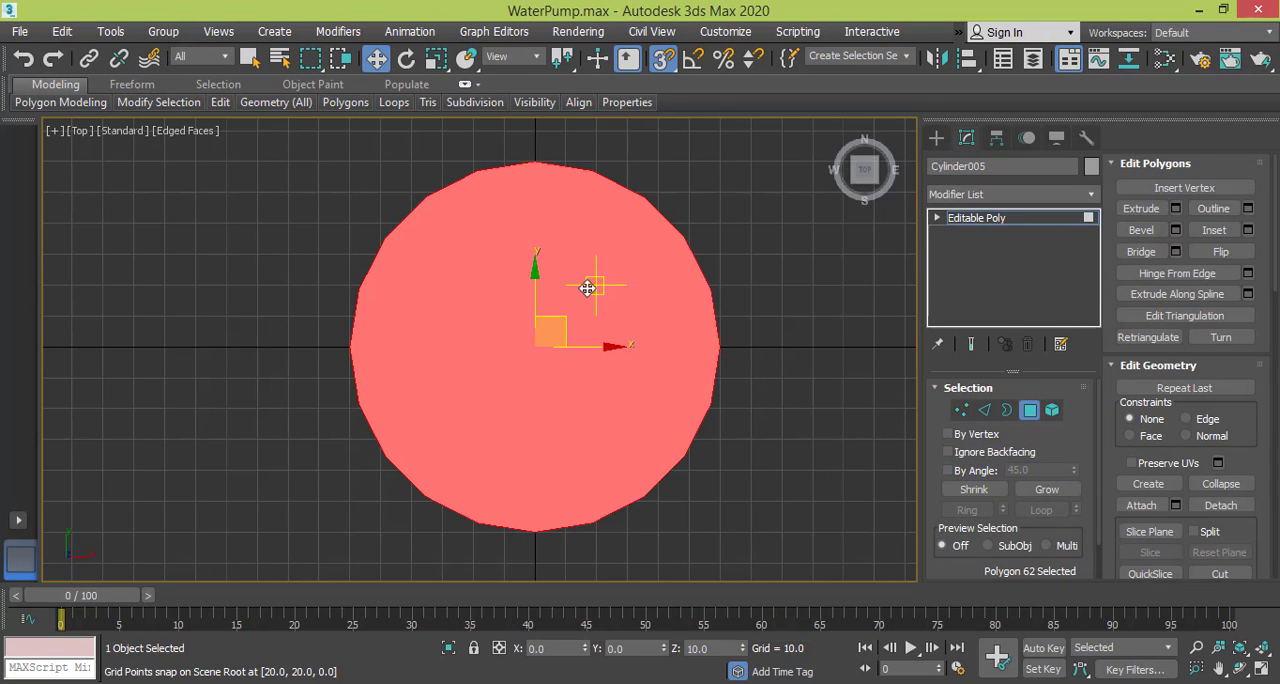
pyautogui.press('Delete')
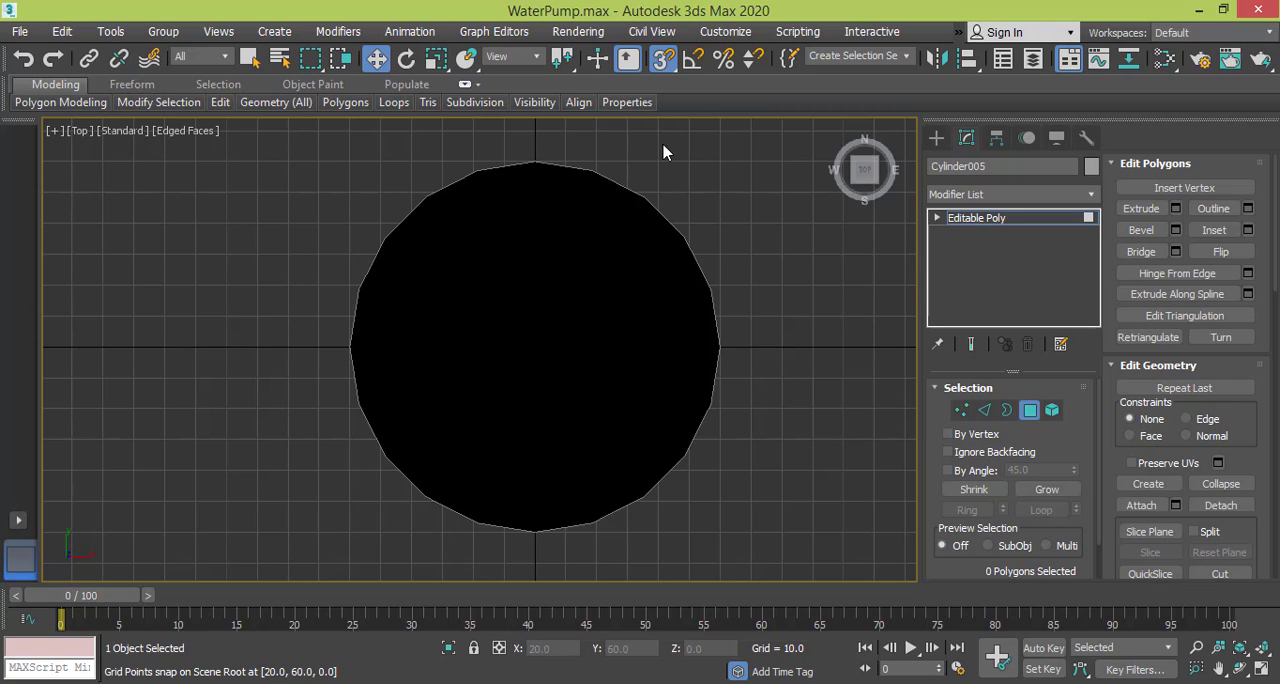
# Turn off snapping and flip the normal of the cylinder's remaining cap polygon.
pyautogui.click(667, 59)
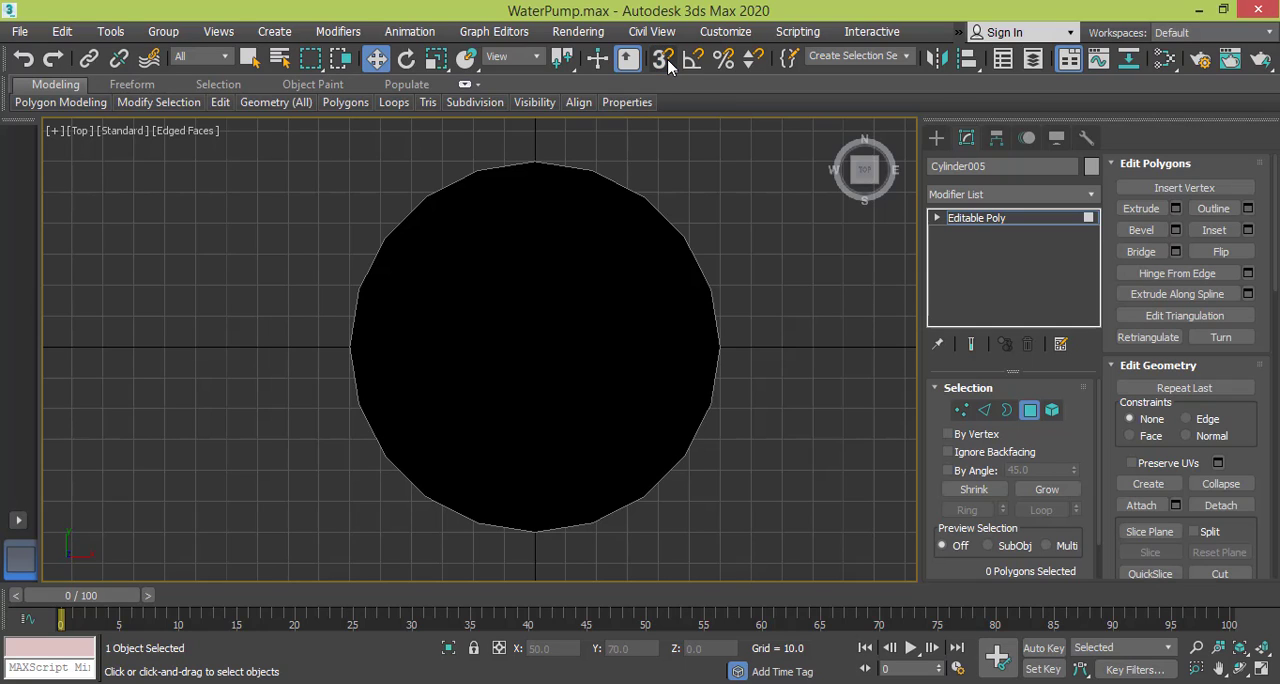
pyautogui.click(640, 360)
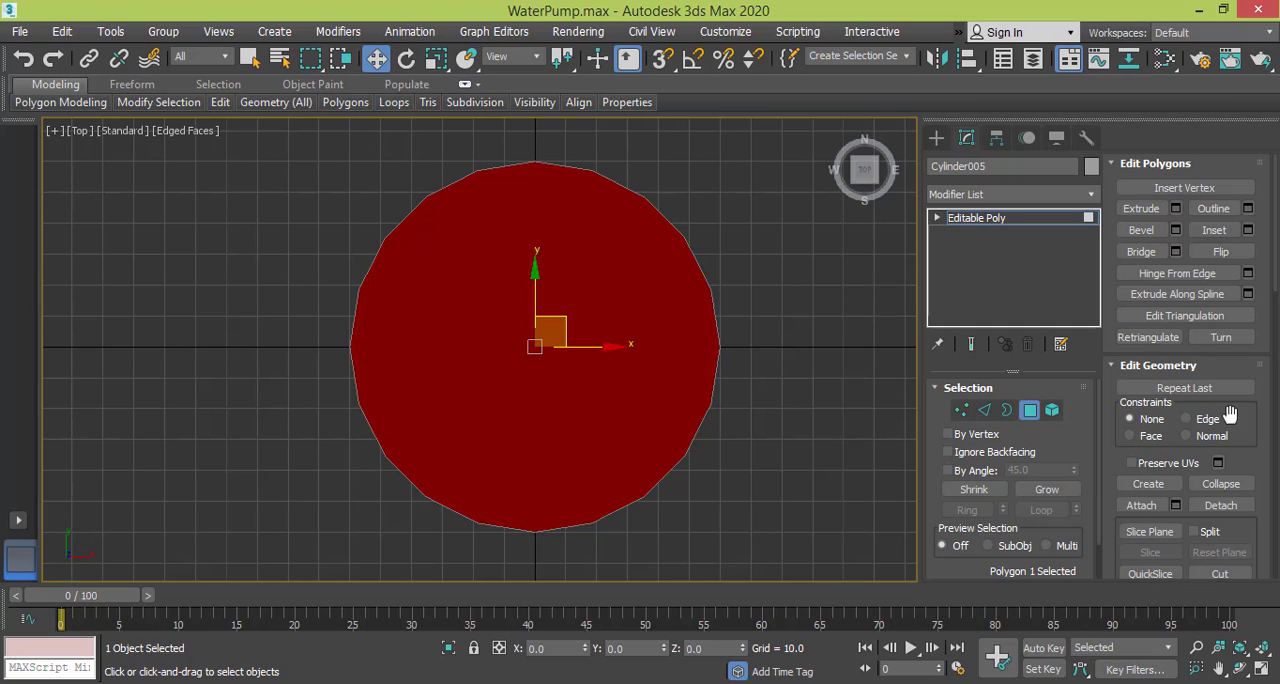
pyautogui.click(1227, 259)
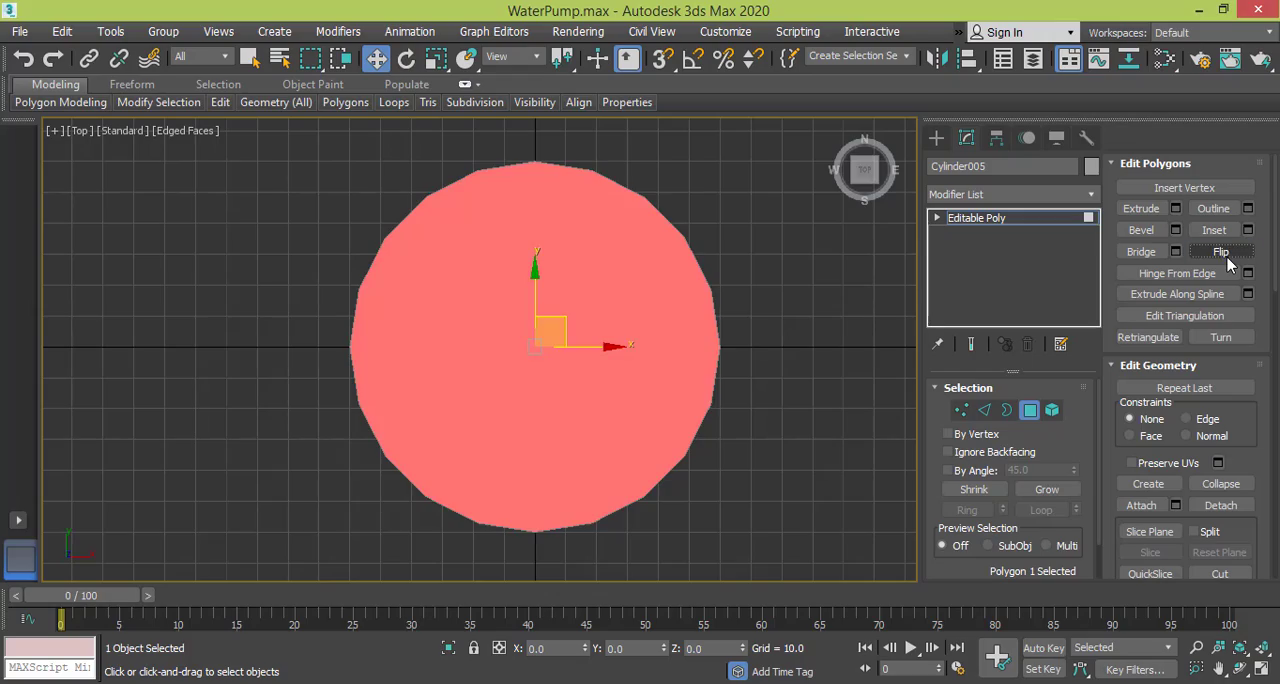
pyautogui.keyDown('alt'); pyautogui.moveTo(597, 340); pyautogui.dragTo(667, 342, button='middle'); pyautogui.keyUp('alt')
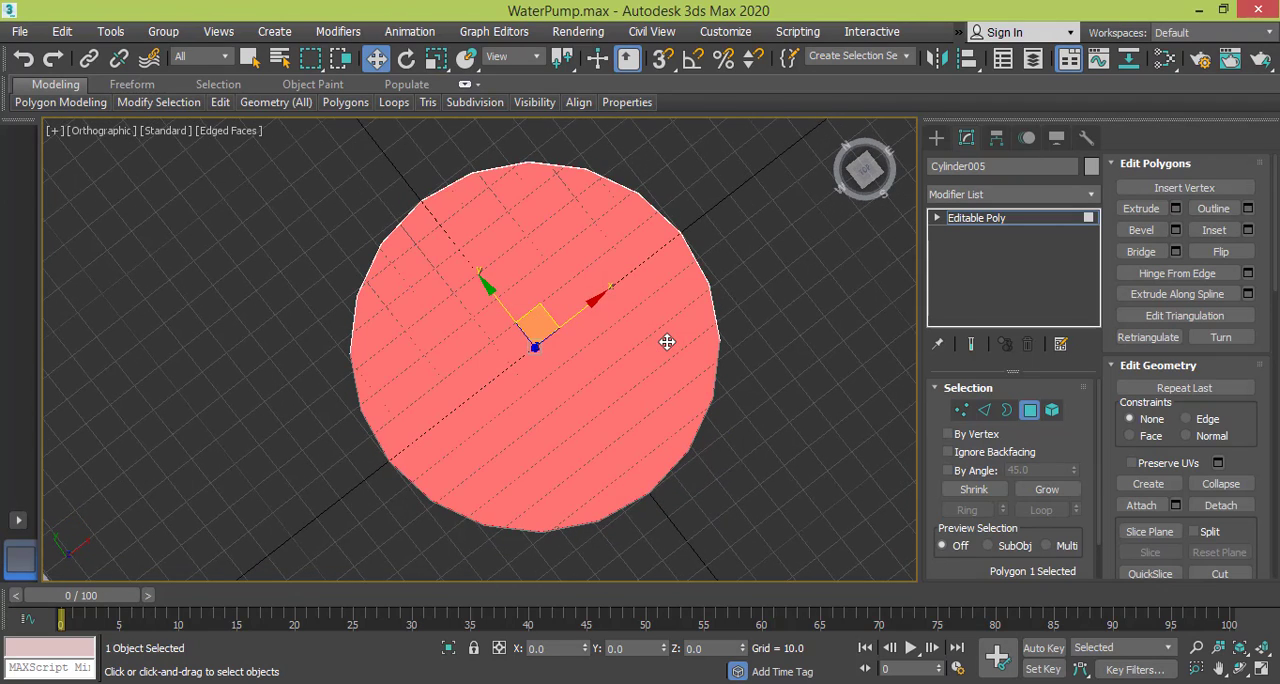
pyautogui.press('t')
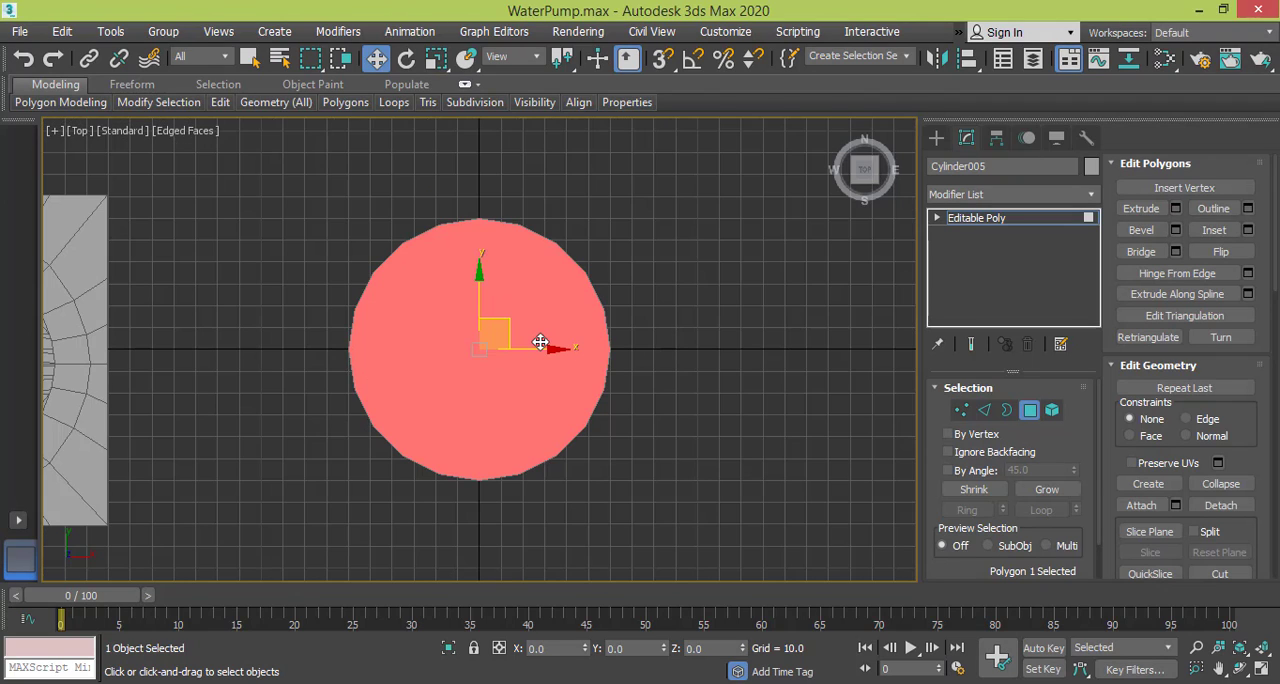
pyautogui.moveTo(543, 340); pyautogui.dragTo(600, 343, button='middle')
pyautogui.scroll(2, 597, 342)
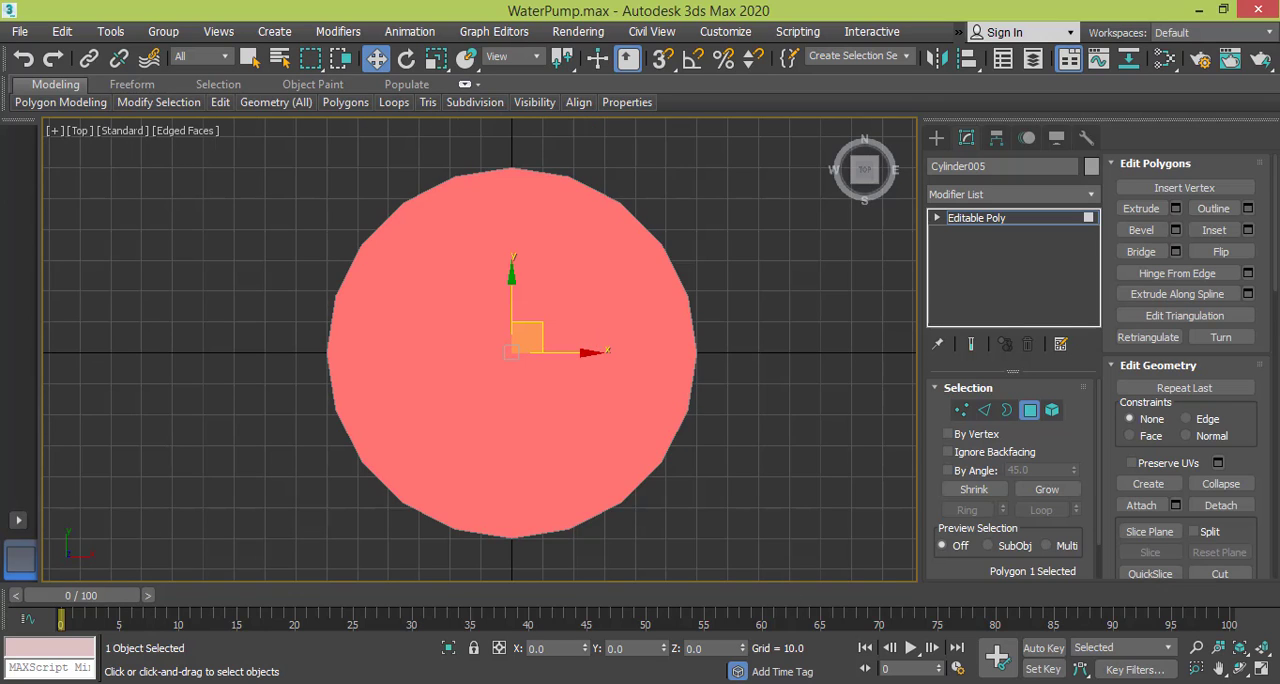
# Check the pump reference photo and extrude the cylinder's outer edge loop with height 10 and width 3.
pyautogui.click(750, 605)
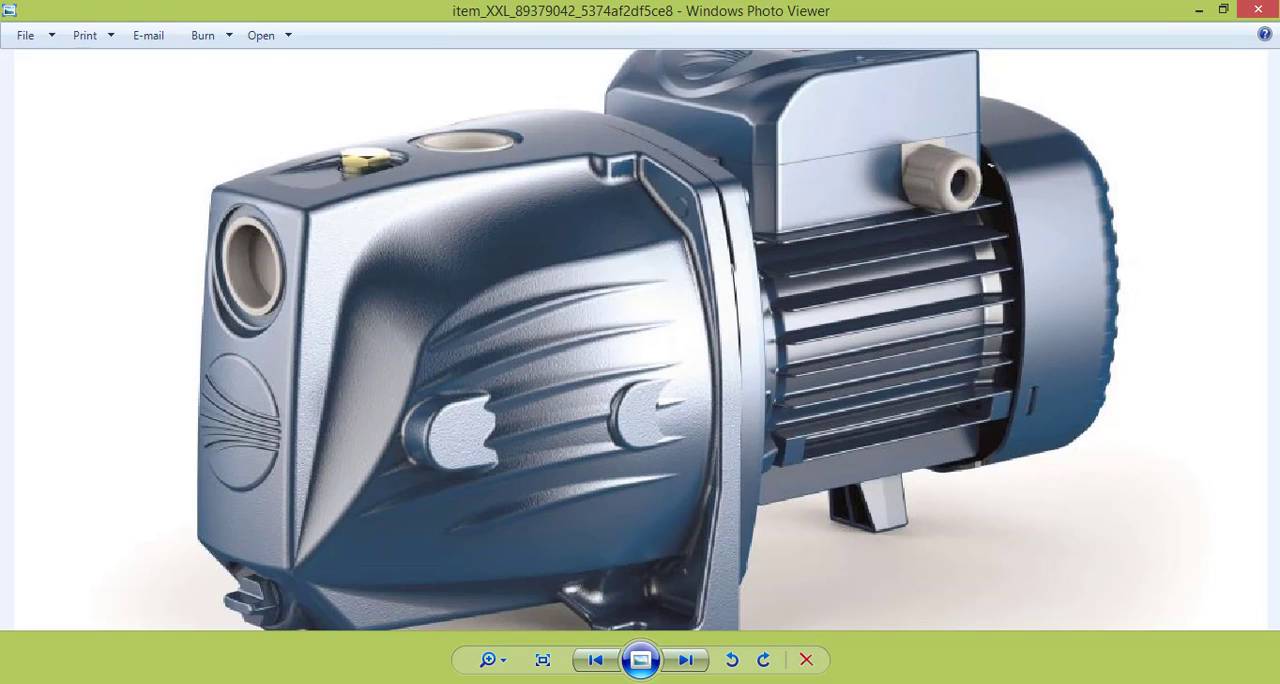
pyautogui.hotkey('alt', 'Tab')
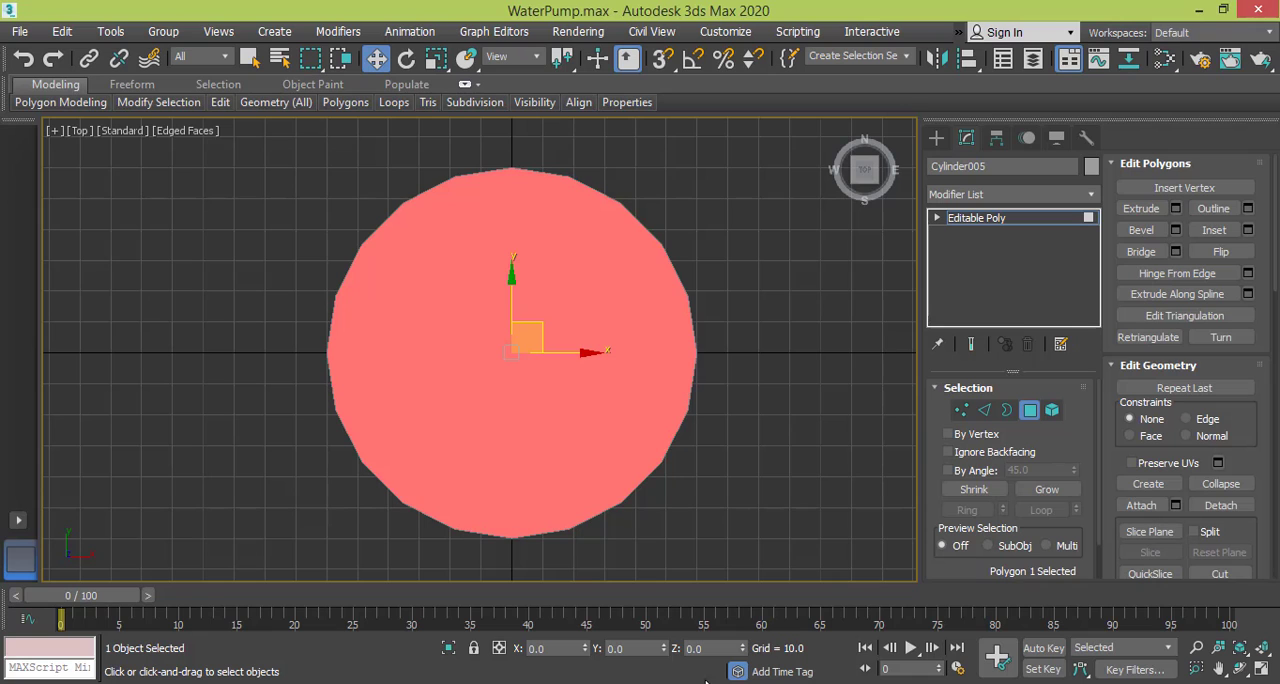
pyautogui.click(985, 410)
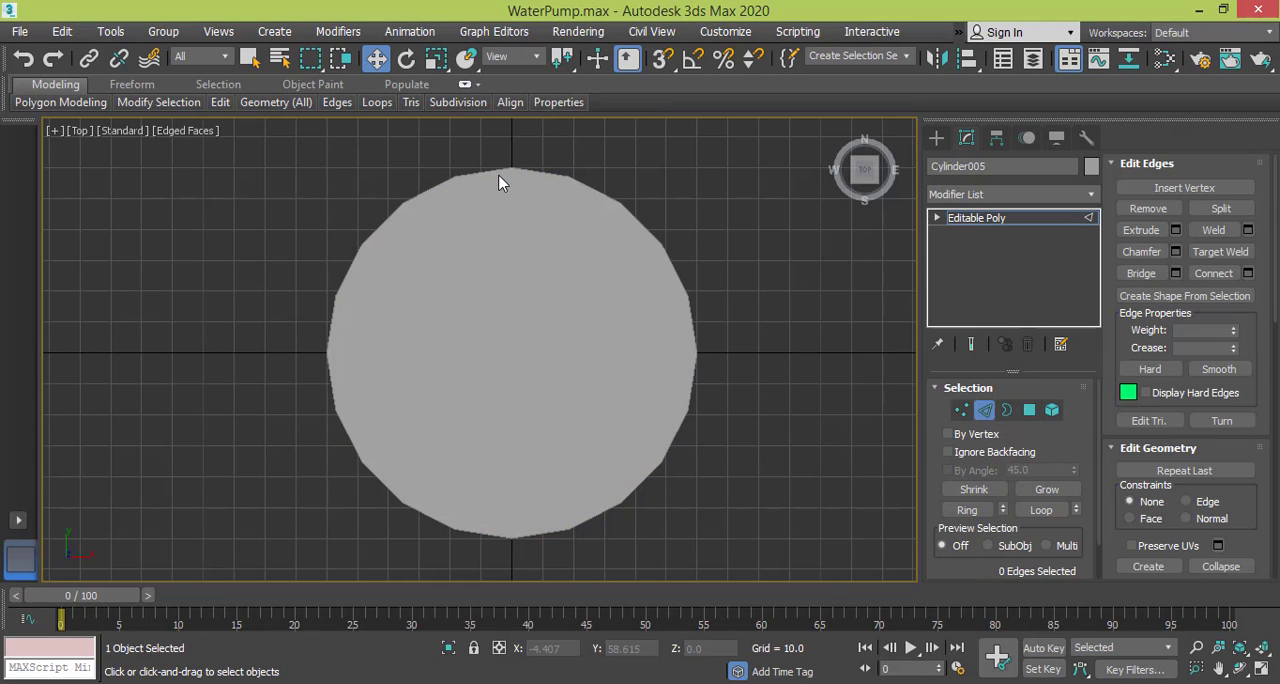
pyautogui.doubleClick(498, 170)
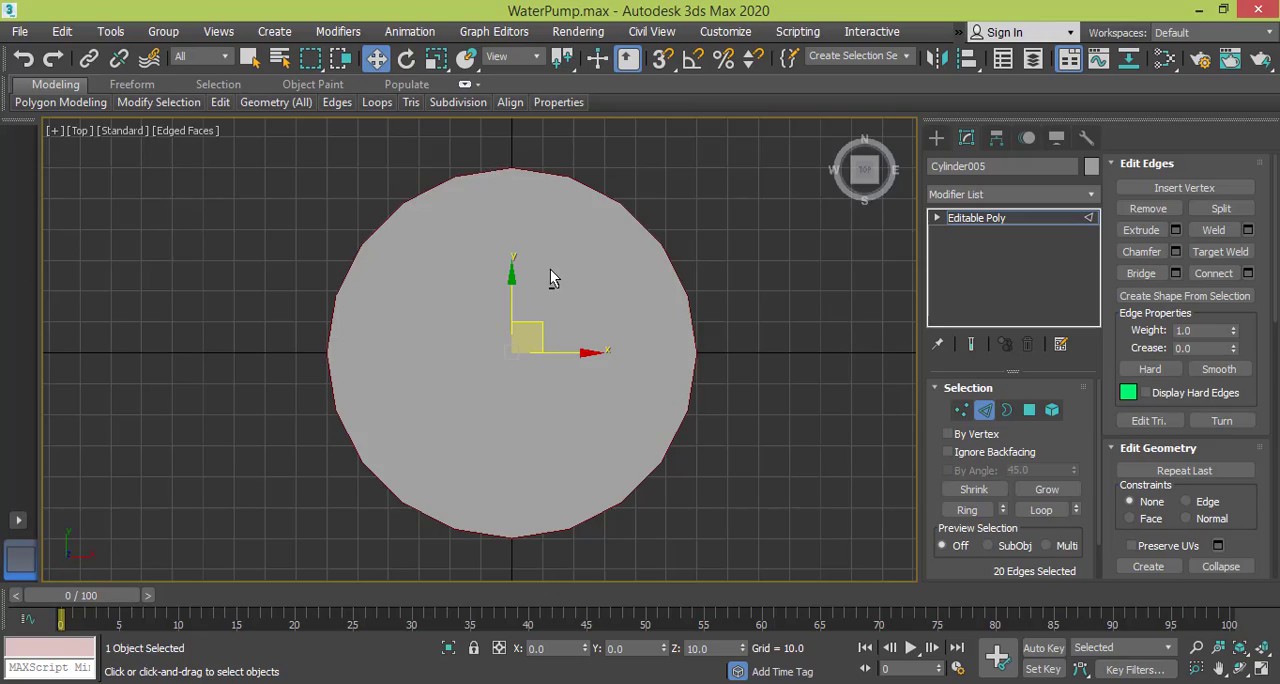
pyautogui.keyDown('alt'); pyautogui.moveTo(549, 272); pyautogui.dragTo(584, 304, button='middle'); pyautogui.keyUp('alt')
pyautogui.press('t')
pyautogui.scroll(2, 584, 304)
pyautogui.scroll(3, 584, 304)
pyautogui.scroll(-3, 584, 304)
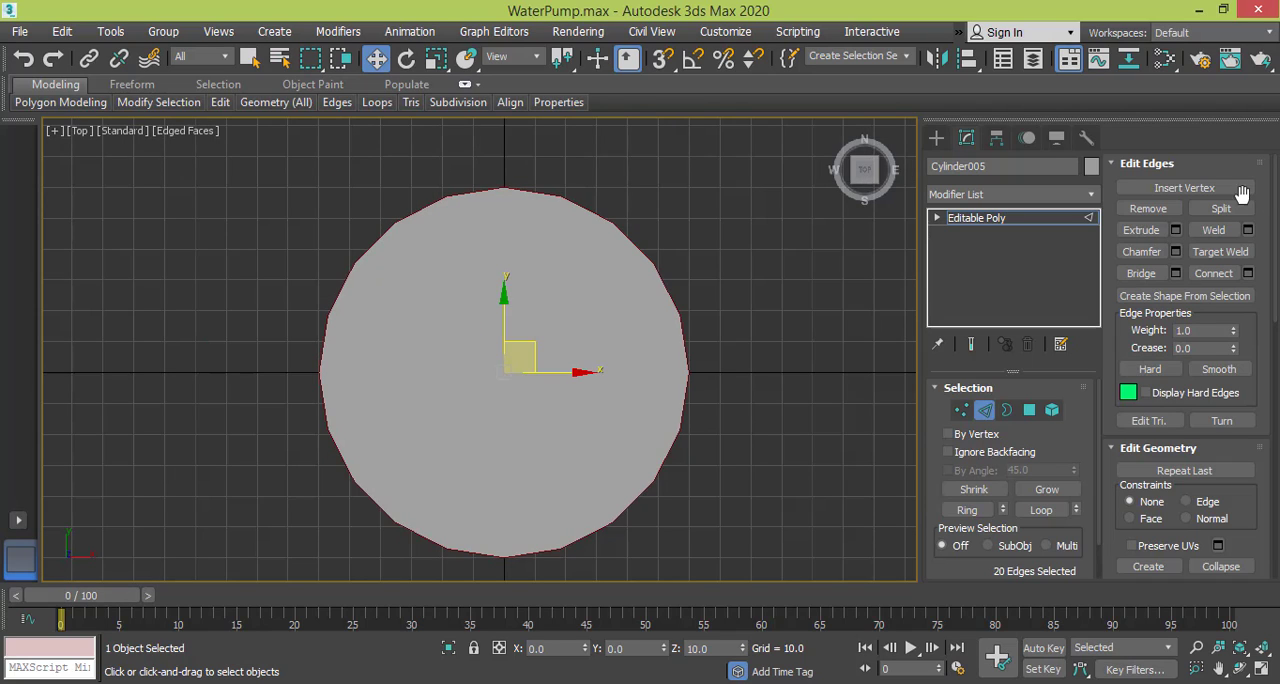
pyautogui.click(1176, 230)
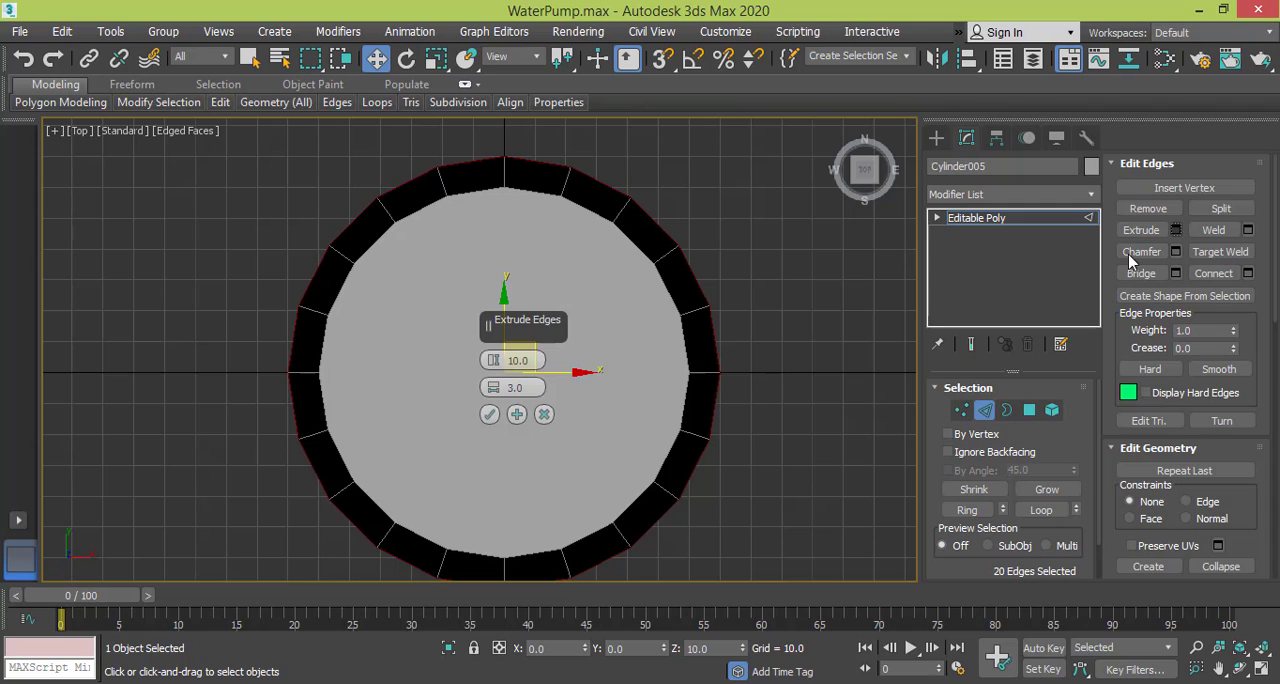
pyautogui.click(489, 415)
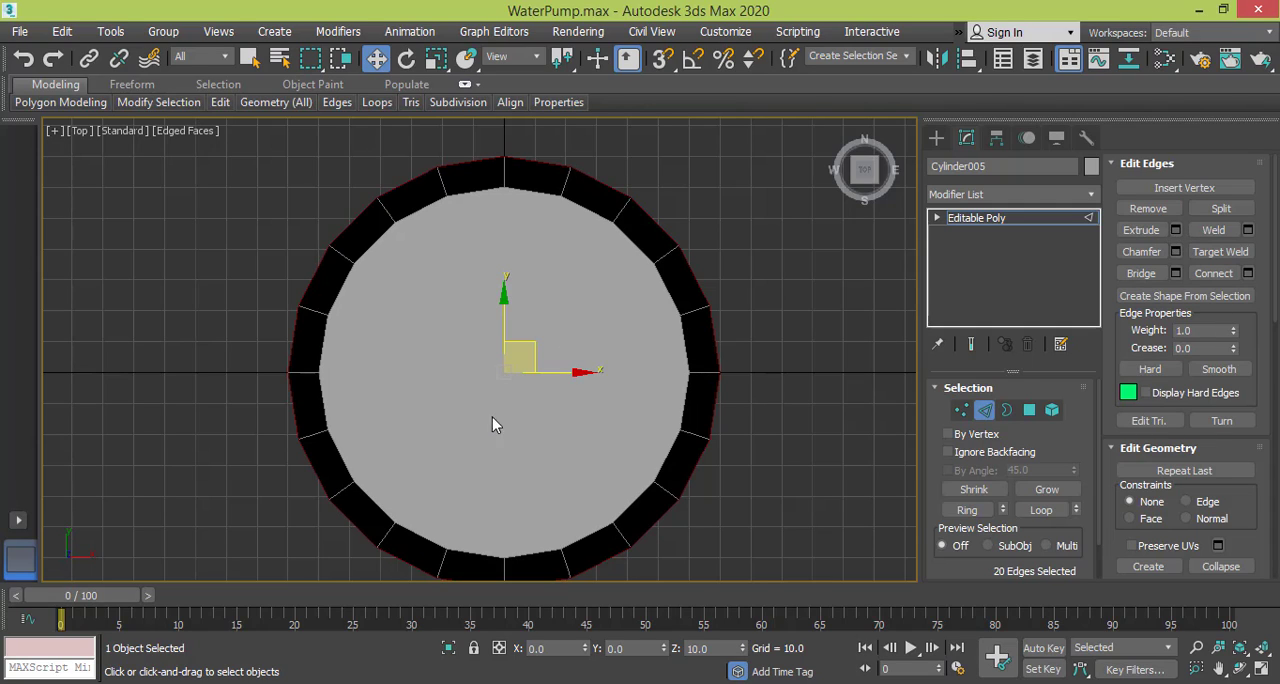
# Extrude the same outer edge loop again with height 20 and width 3.
pyautogui.click(1176, 231)
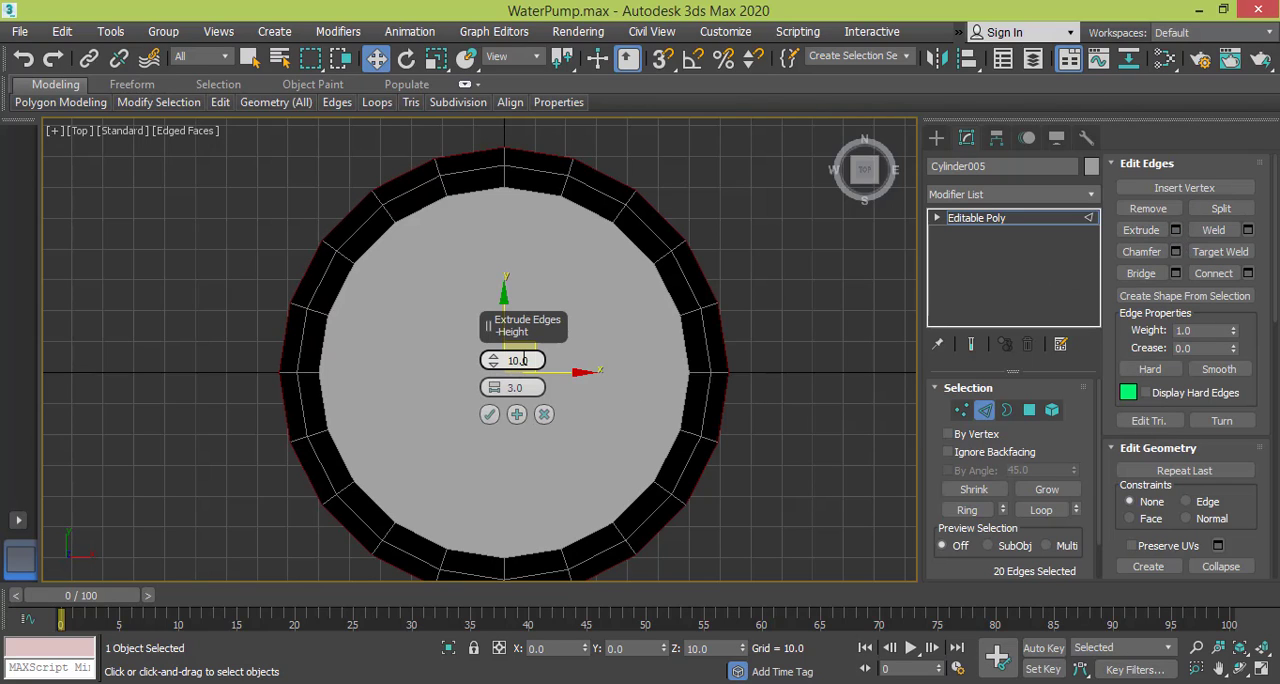
pyautogui.doubleClick(520, 361)
pyautogui.write('20')
pyautogui.click(490, 416)
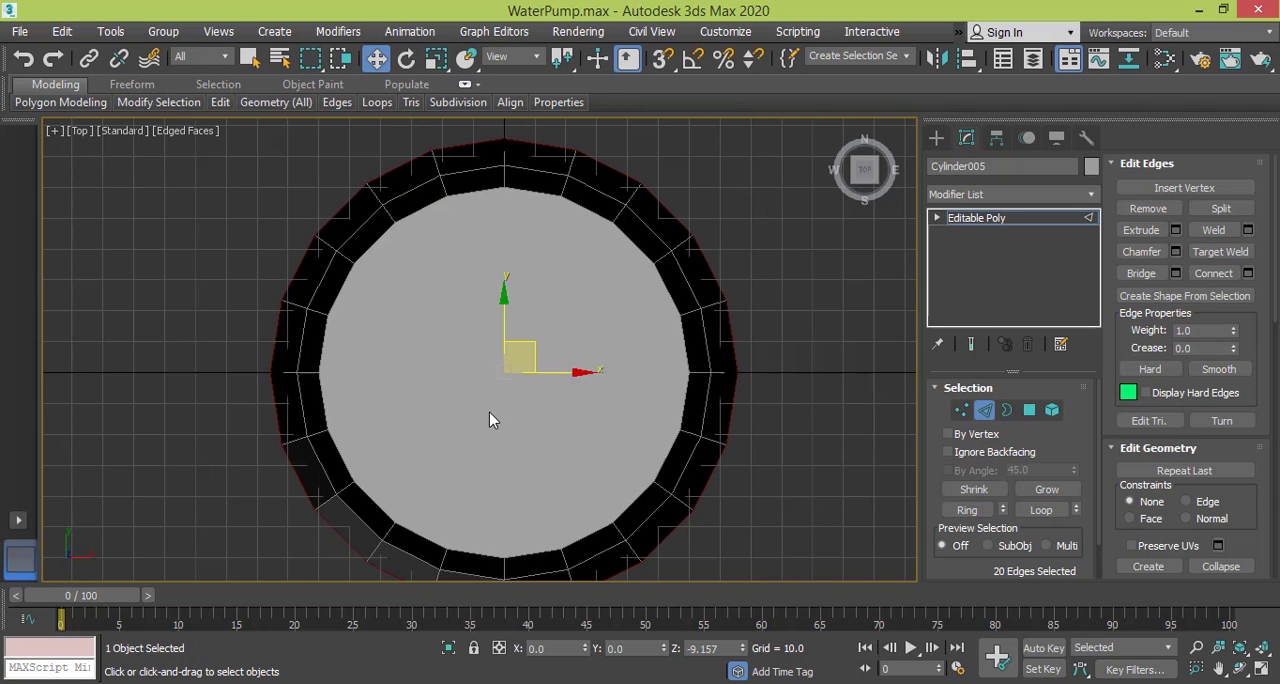
# Raise the outermost edge loop in the Front view to a Z position of about 9.
pyautogui.press('f')
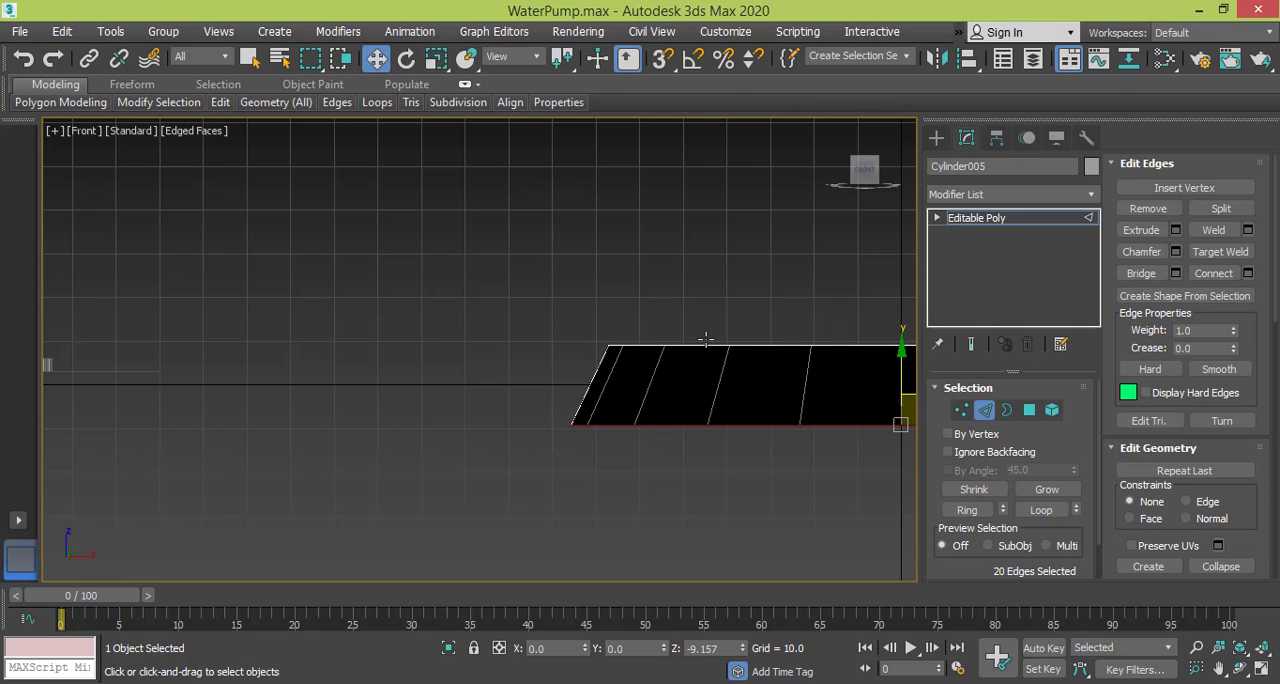
pyautogui.moveTo(750, 337); pyautogui.dragTo(363, 331, button='middle')
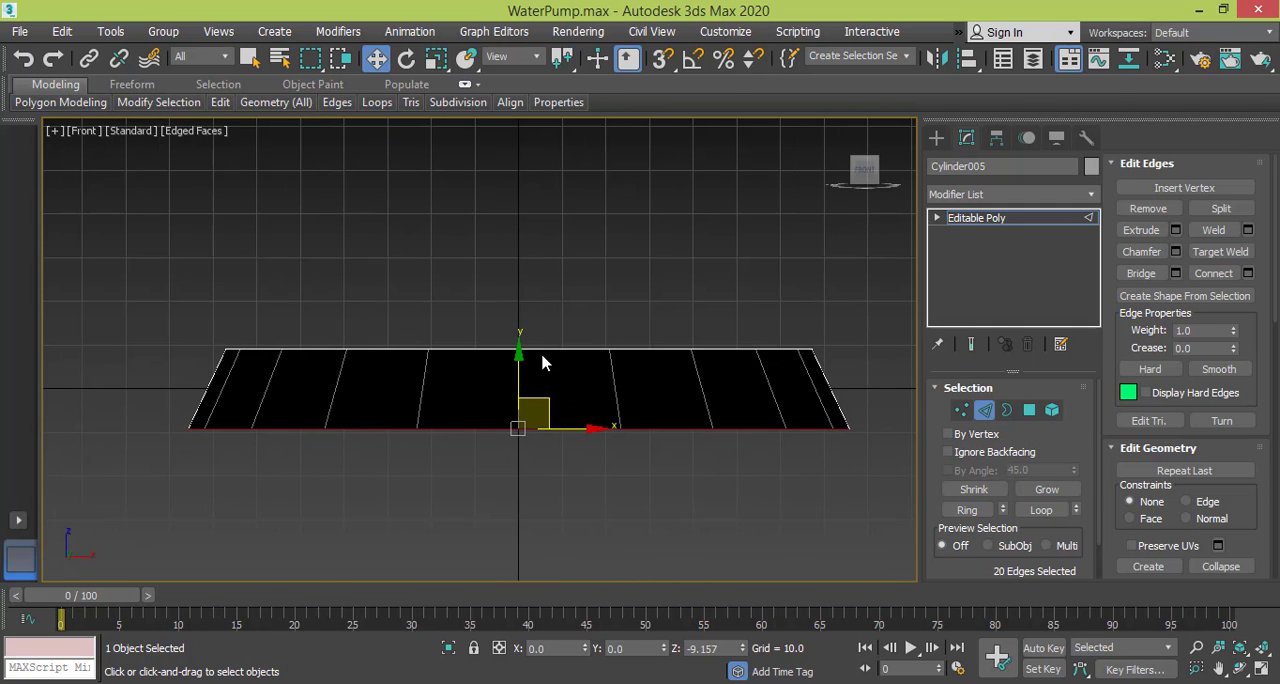
pyautogui.moveTo(523, 392)
pyautogui.keyDown('alt'); pyautogui.mouseDown(button='middle')
pyautogui.moveTo(517, 337)
pyautogui.moveTo(515, 427)
pyautogui.moveTo(503, 398)
pyautogui.mouseUp(button='middle'); pyautogui.keyUp('alt')
pyautogui.press('f')
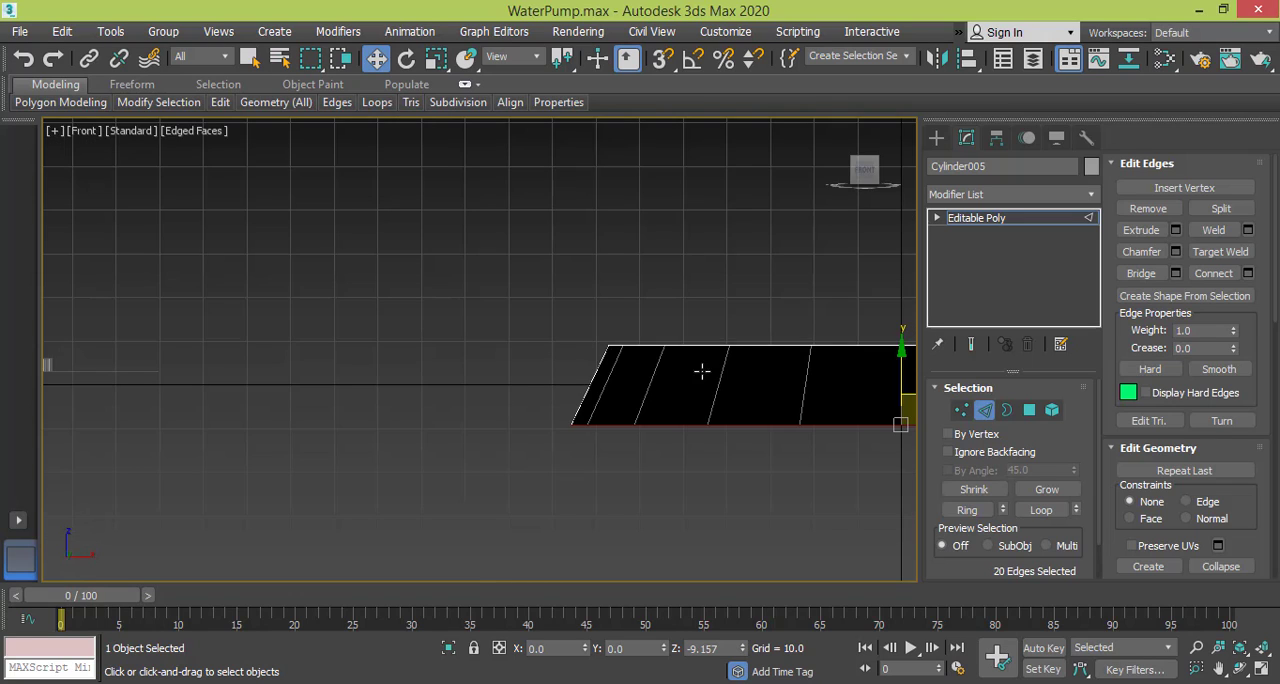
pyautogui.moveTo(702, 371); pyautogui.dragTo(286, 411, button='middle')
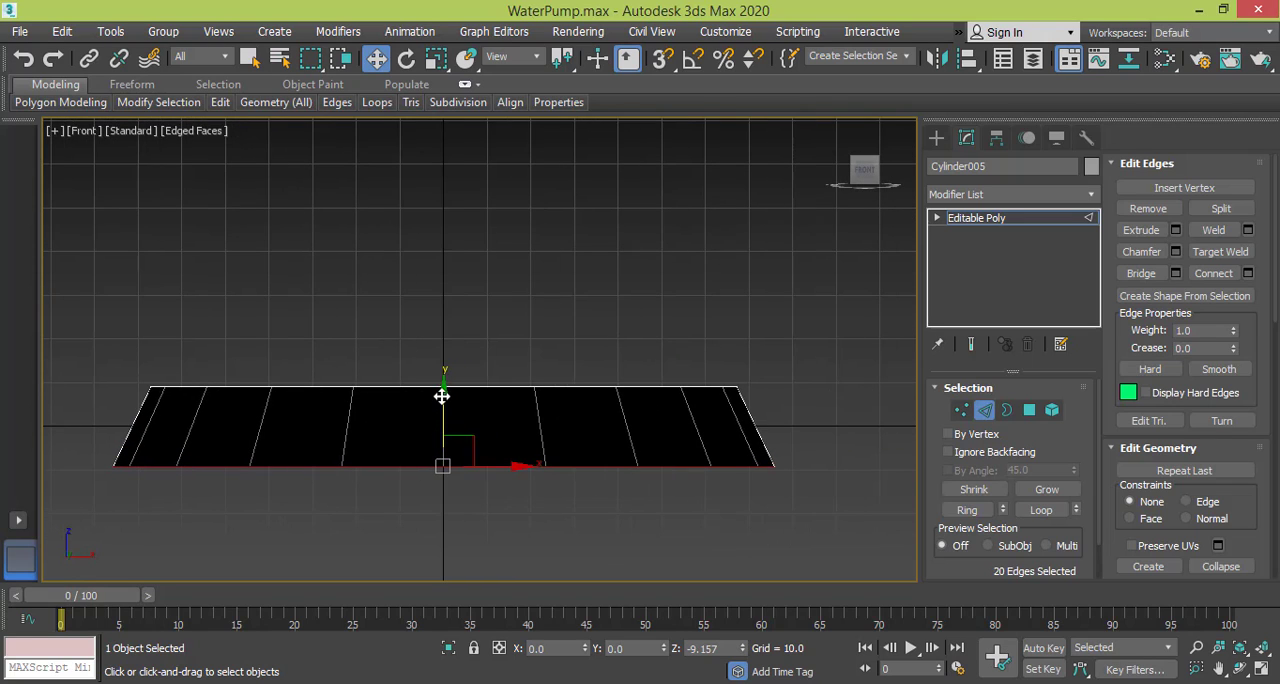
pyautogui.moveTo(441, 396); pyautogui.dragTo(444, 318)
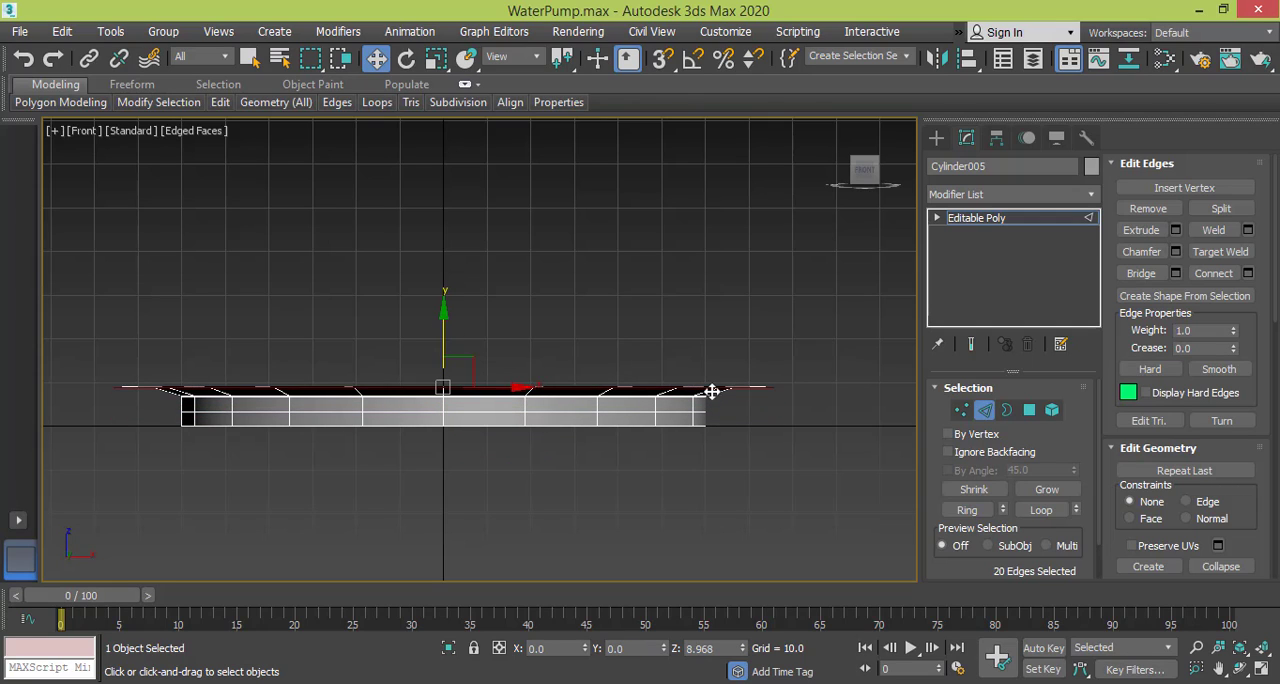
# Flatten all upper flange vertices onto one level by scaling them vertically in the Front view.
pyautogui.click(960, 410)
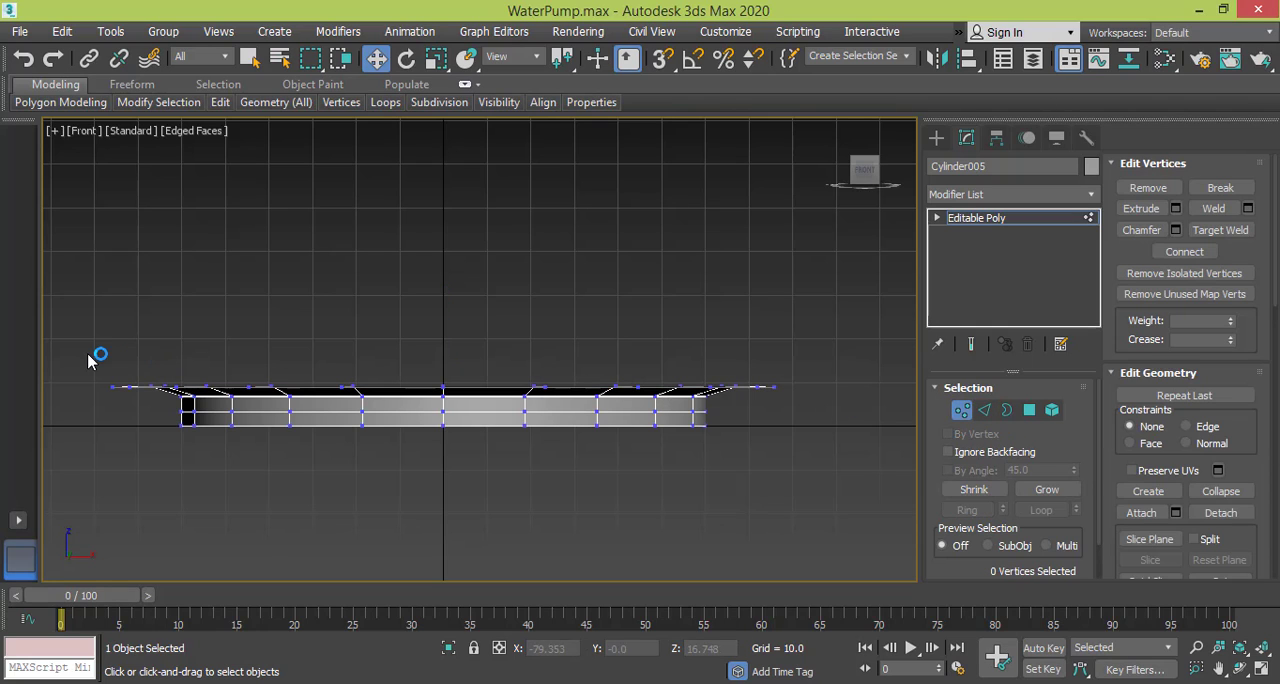
pyautogui.moveTo(82, 351); pyautogui.dragTo(816, 400)
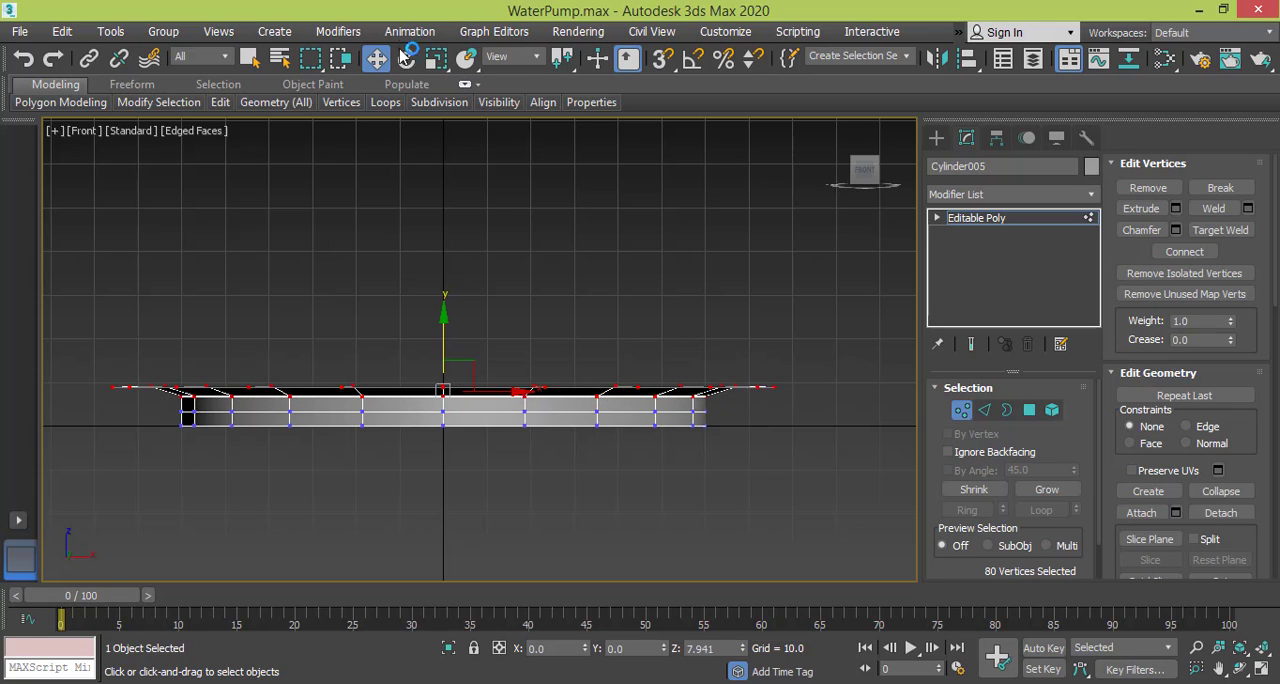
pyautogui.click(437, 58)
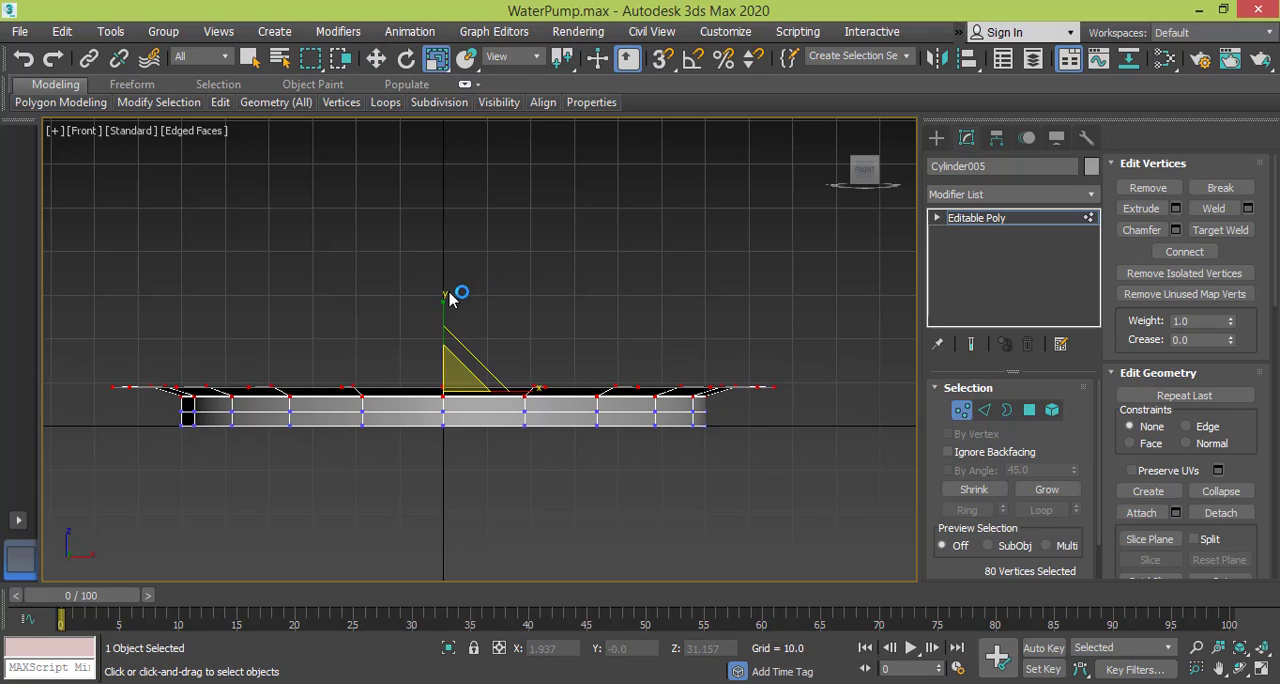
pyautogui.moveTo(443, 295); pyautogui.dragTo(443, 470)
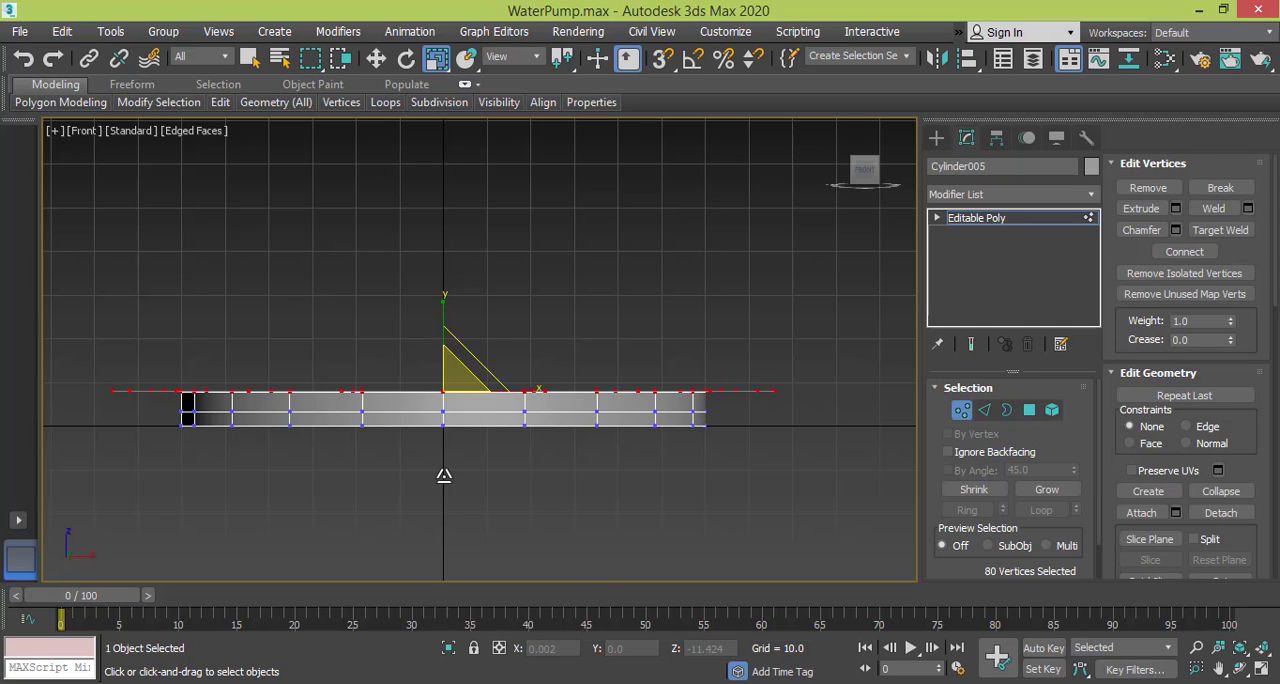
# Select both polygon rings of the flange around the cylinder in the Top view and flip their normals.
pyautogui.press('t')
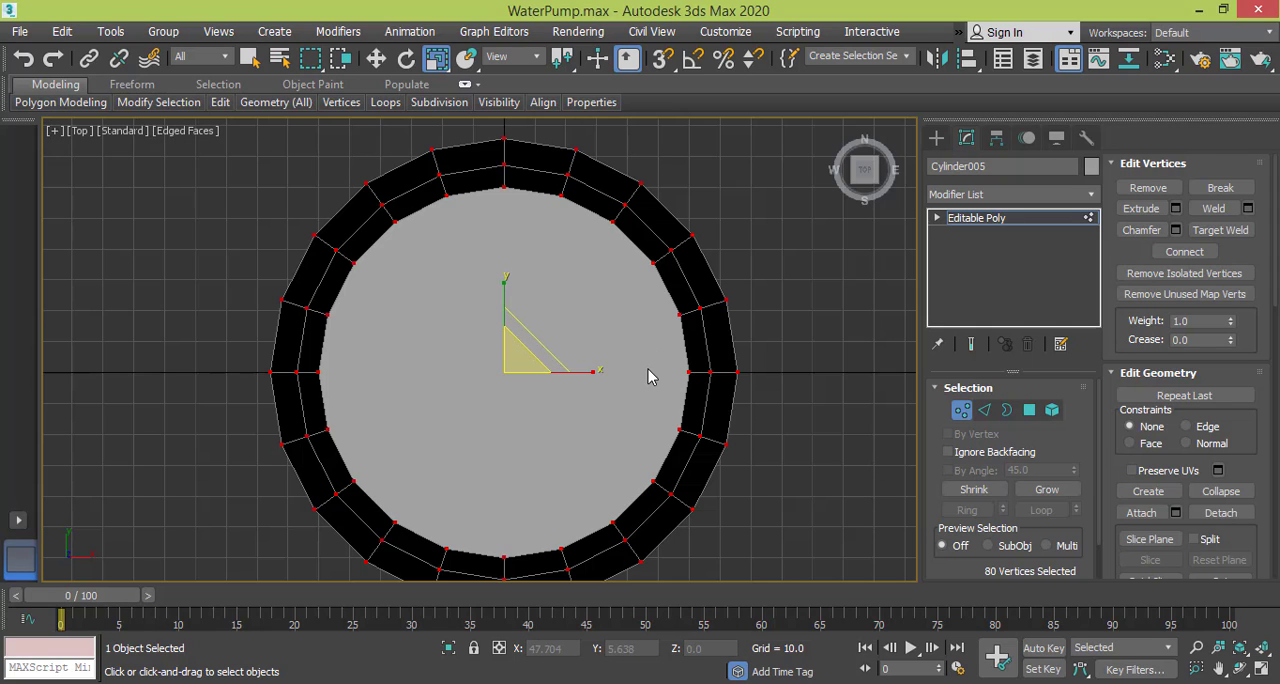
pyautogui.moveTo(651, 375); pyautogui.dragTo(594, 402, button='middle')
pyautogui.scroll(-2, 596, 330)
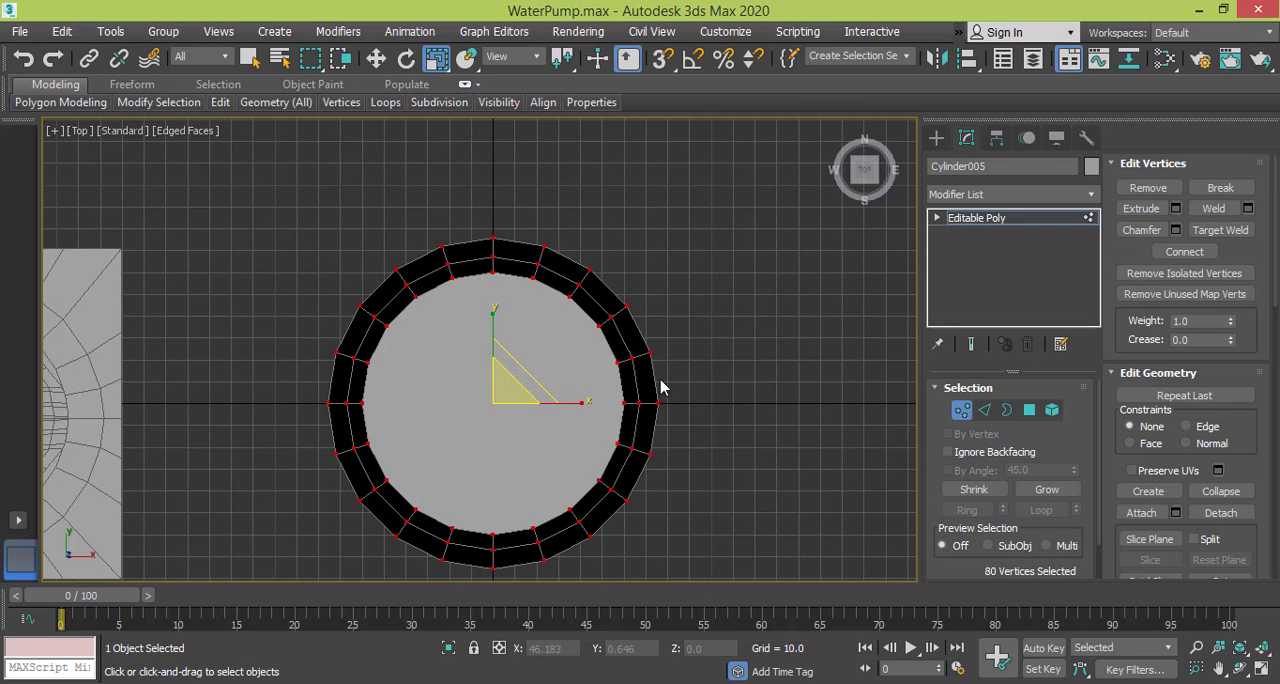
pyautogui.click(1030, 410)
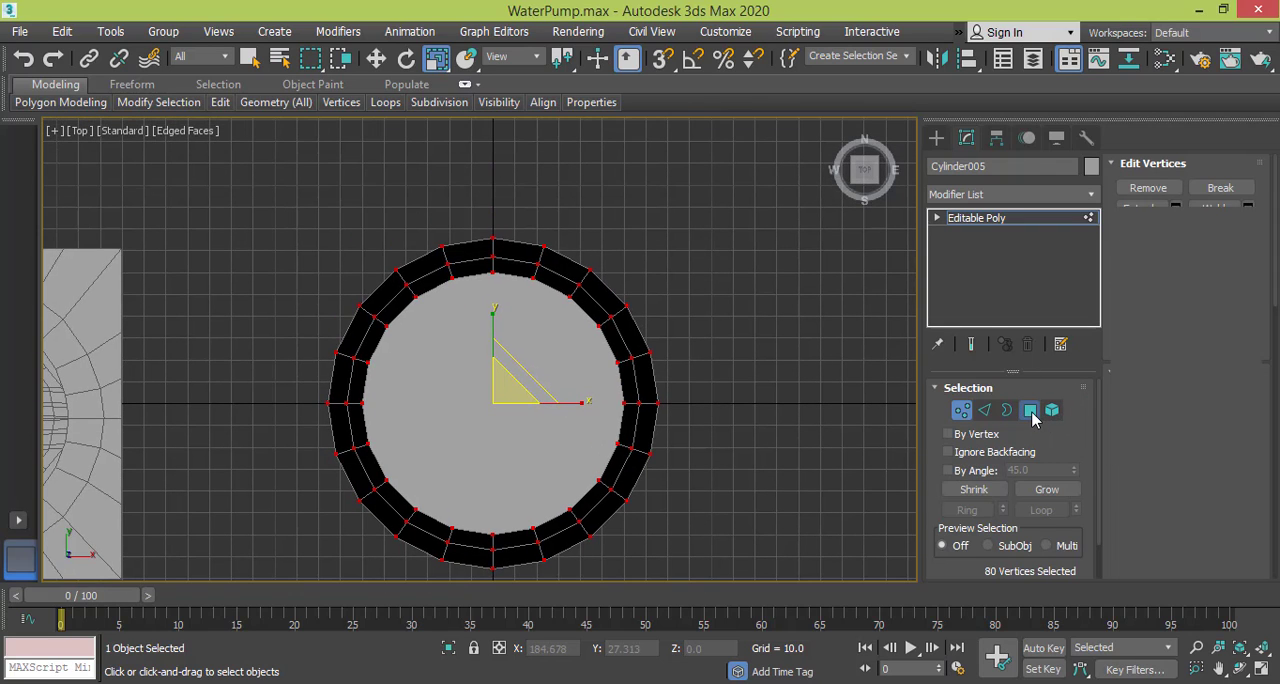
pyautogui.click(516, 246)
pyautogui.keyDown('shift'); pyautogui.click(479, 259); pyautogui.keyUp('shift')
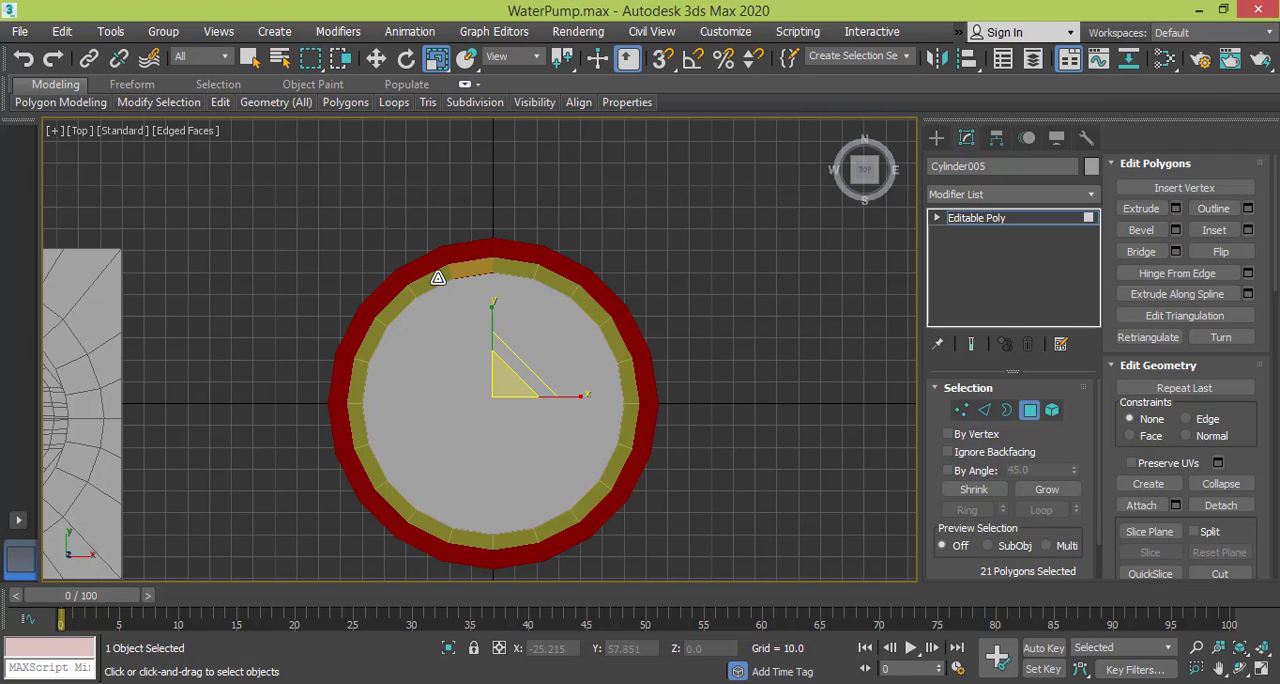
pyautogui.keyDown('shift'); pyautogui.click(437, 278); pyautogui.keyUp('shift')
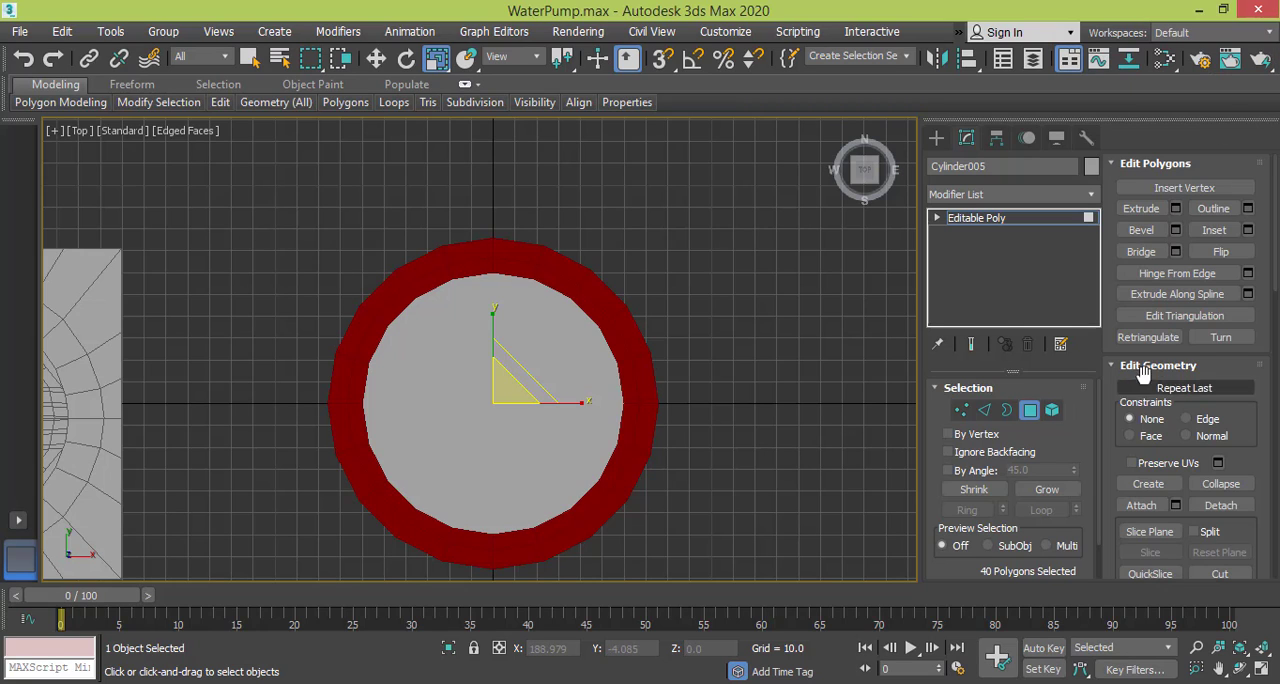
pyautogui.click(1245, 252)
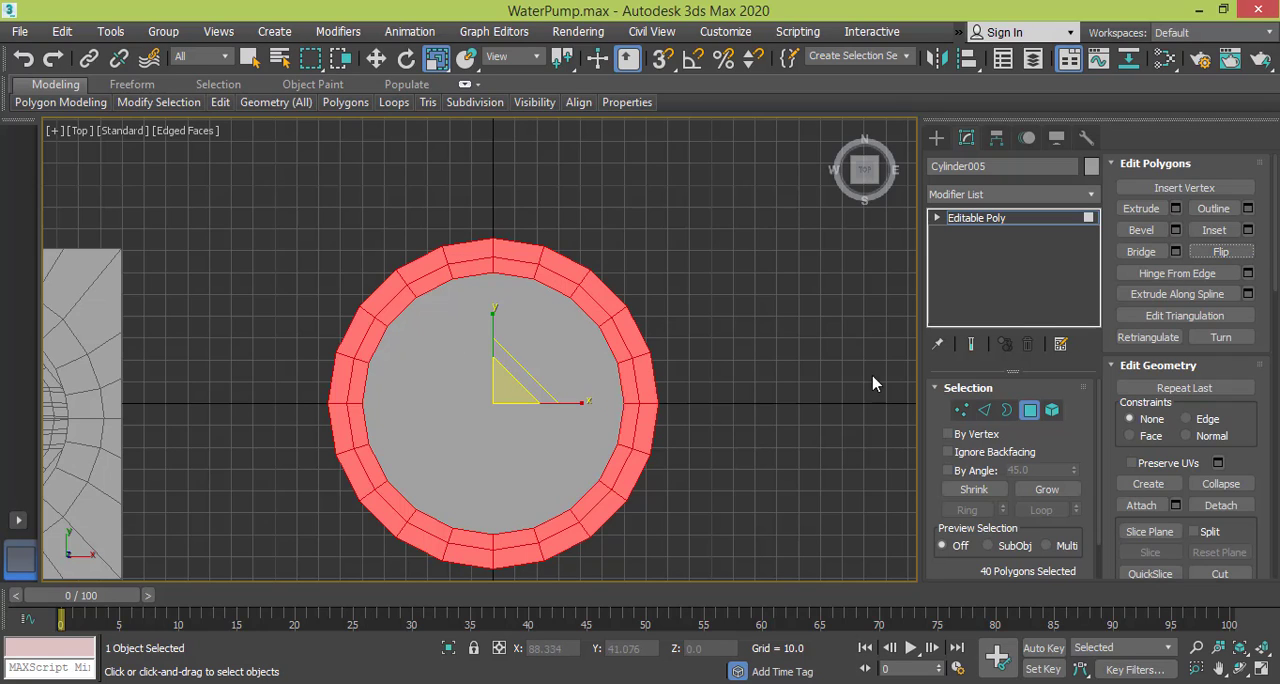
# Scale the flange's outer edge loop slightly outward in the Top view to widen the rim.
pyautogui.click(984, 410)
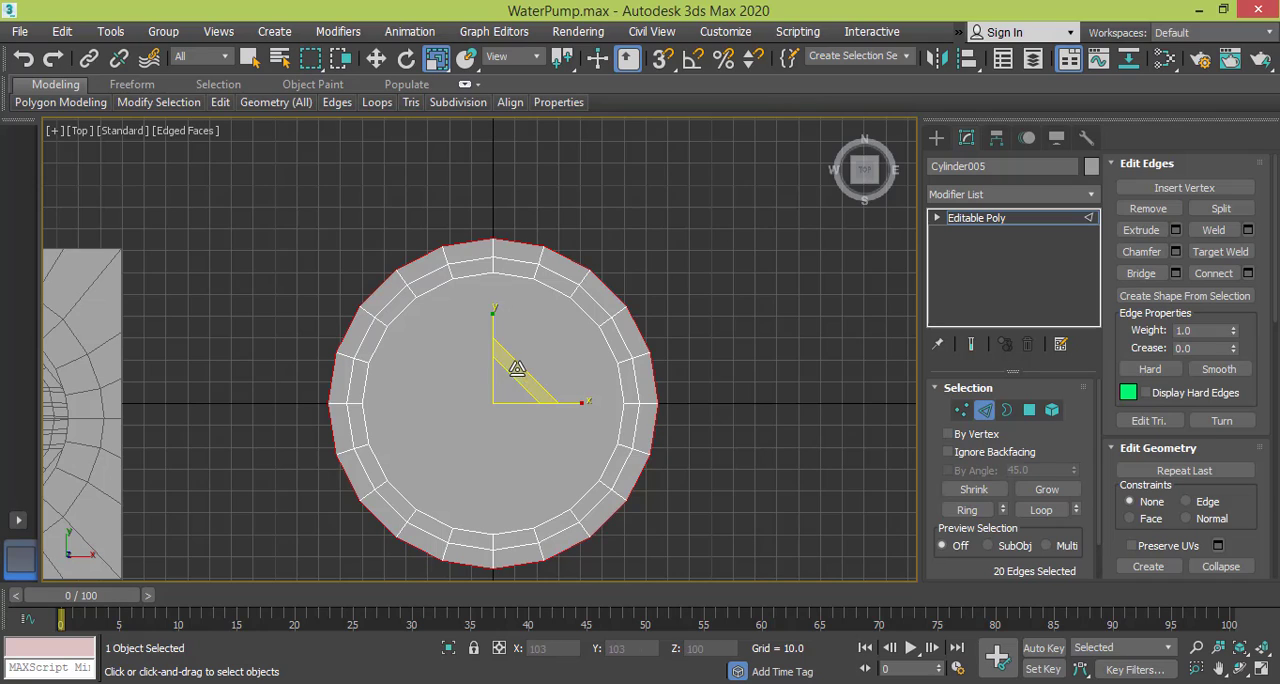
pyautogui.moveTo(515, 372)
pyautogui.mouseDown()
pyautogui.moveTo(521, 361)
pyautogui.moveTo(522, 375)
pyautogui.mouseUp()
pyautogui.moveTo(521, 383); pyautogui.dragTo(517, 354, button='middle')
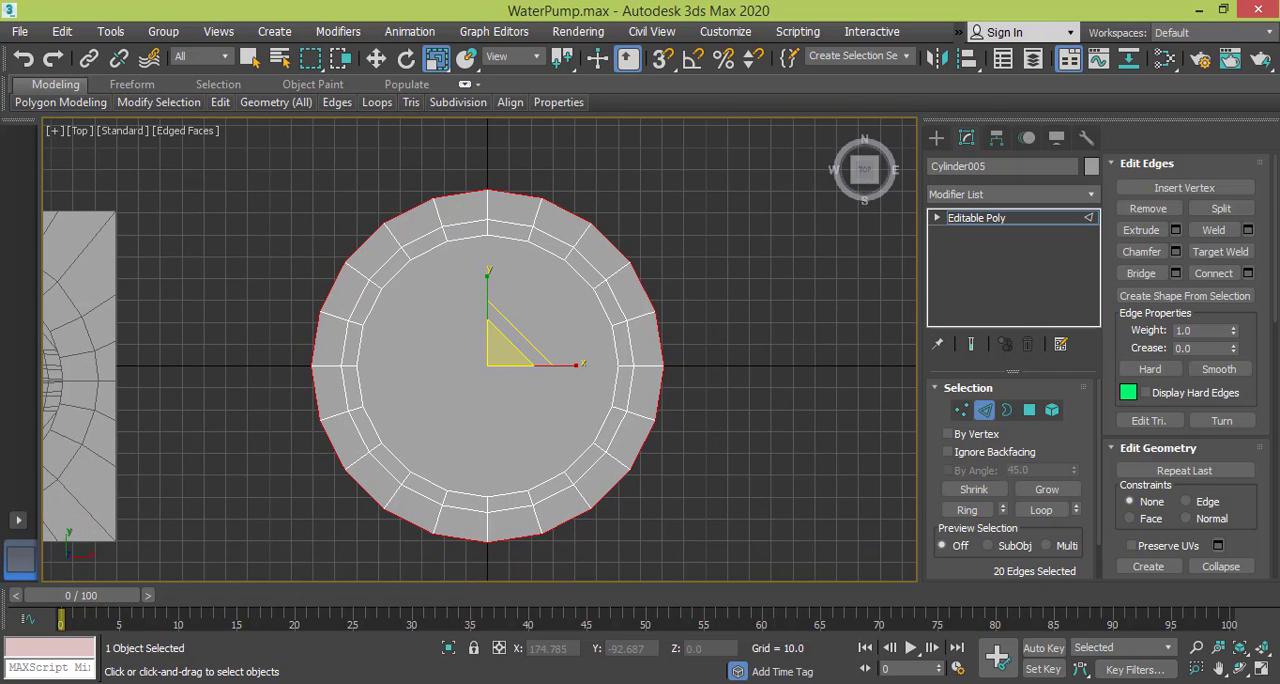
# Switch to the pump reference photo and examine the round front port and its surrounding rim up close.
pyautogui.hotkey('alt', 'Tab')
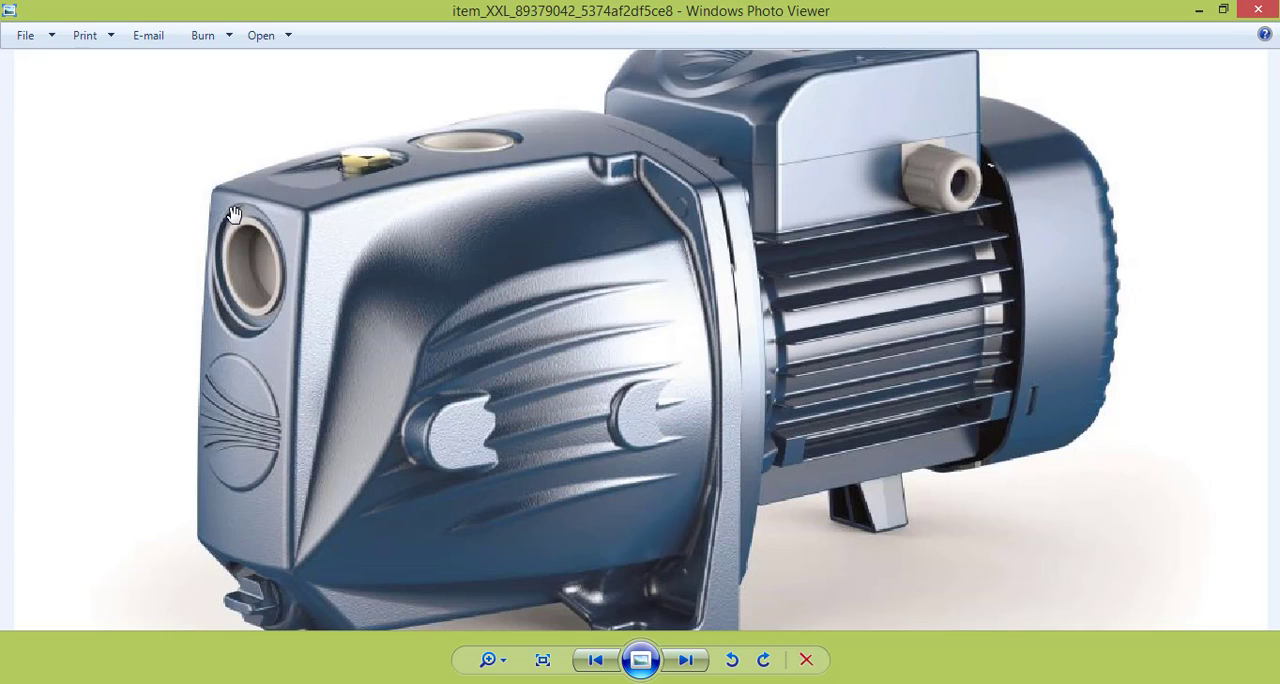
pyautogui.scroll(5, 240, 218)
pyautogui.scroll(-2, 240, 222)
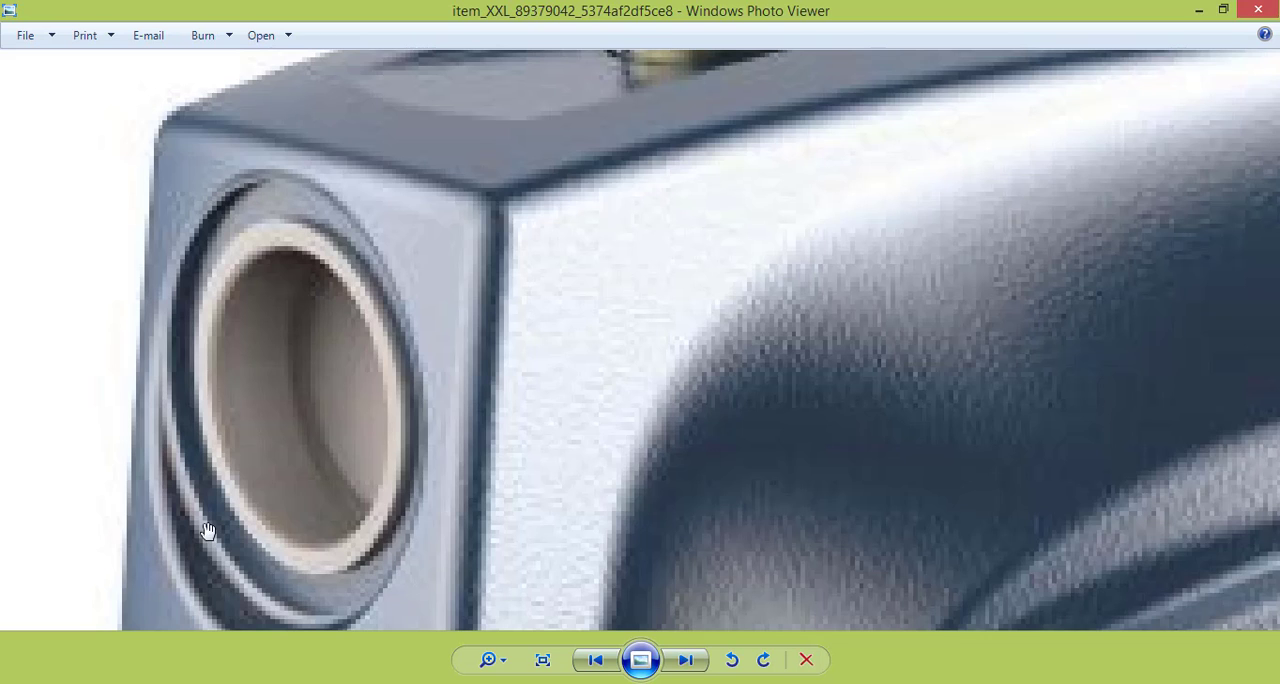
pyautogui.scroll(-3, 346, 433)
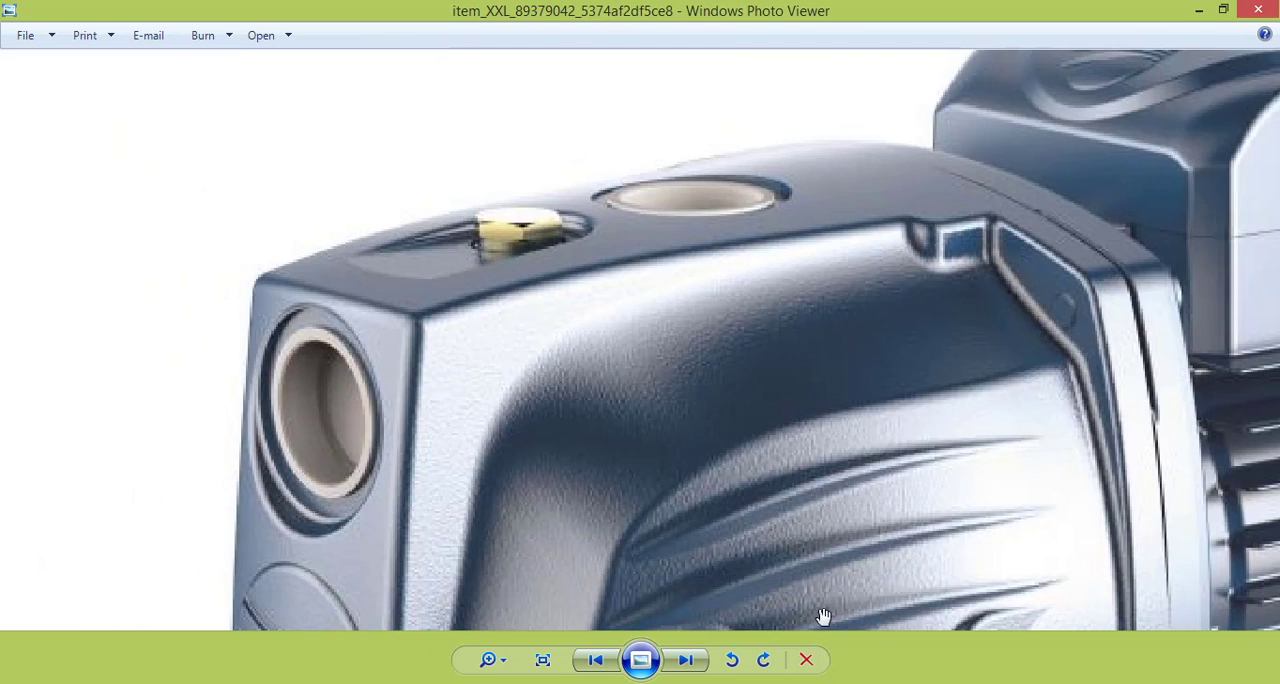
# Switch back to 3ds Max and extrude the flange's selected outer edge loop with height 20 and width 3.
pyautogui.click(456, 682)
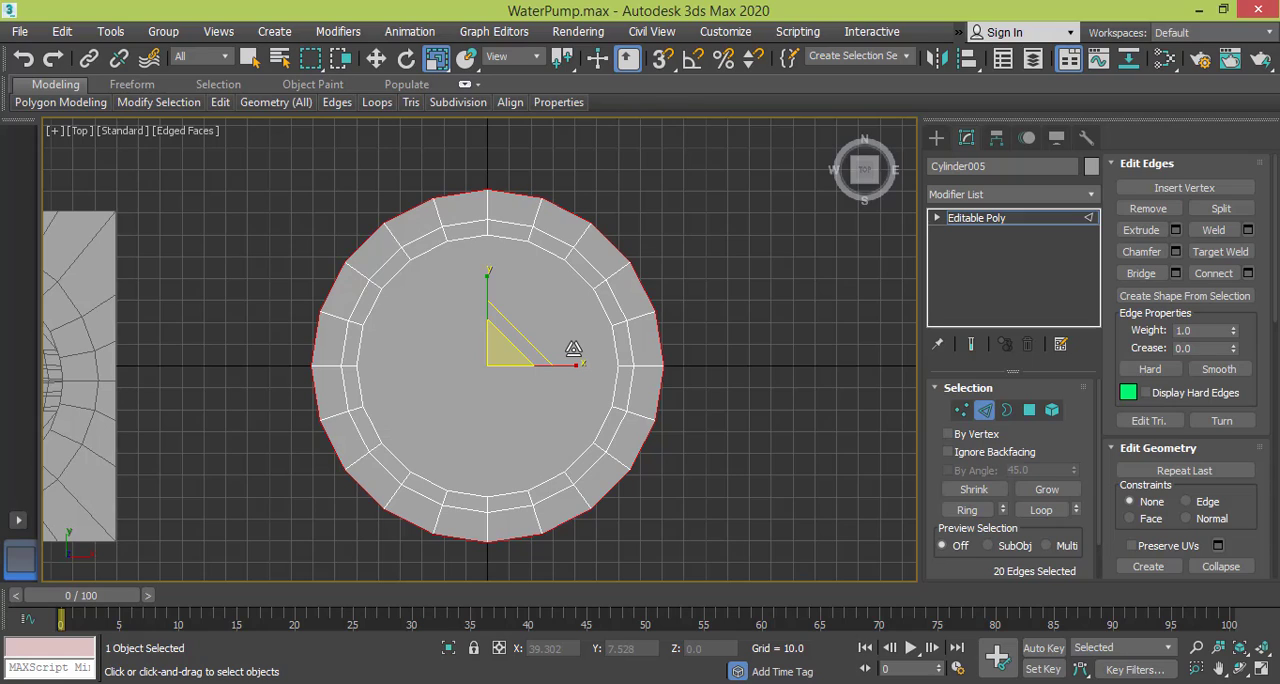
pyautogui.click(1177, 231)
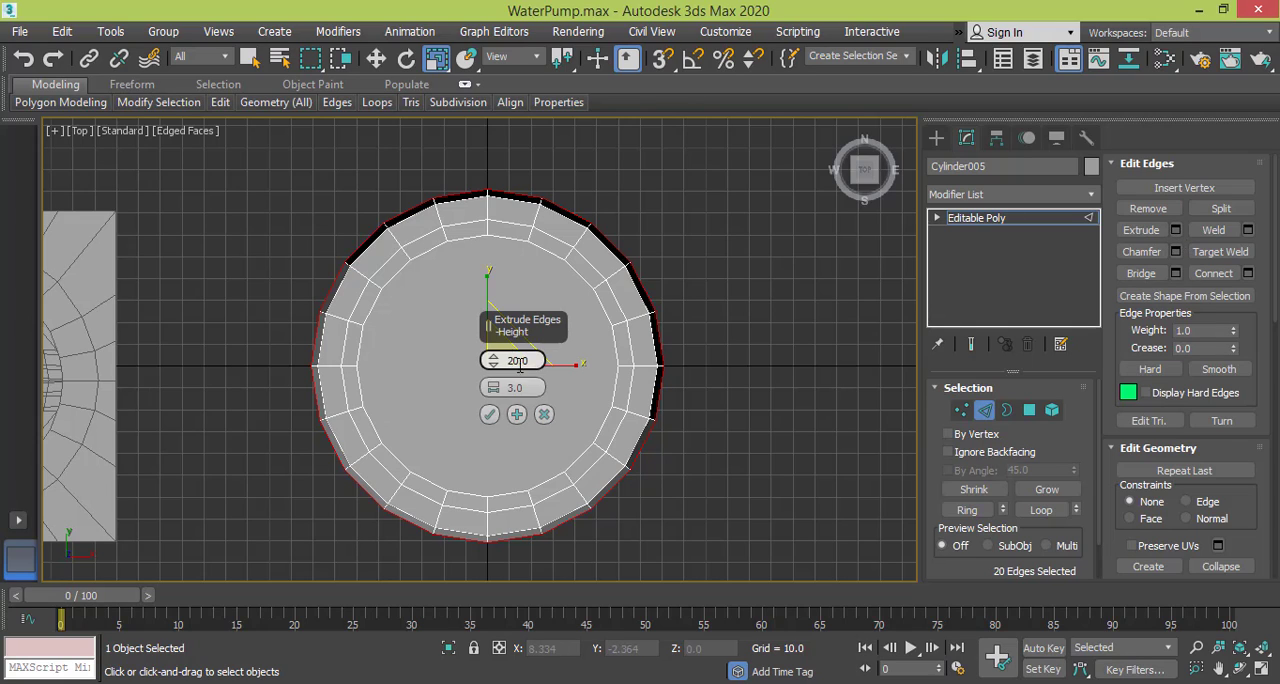
pyautogui.press('Return')
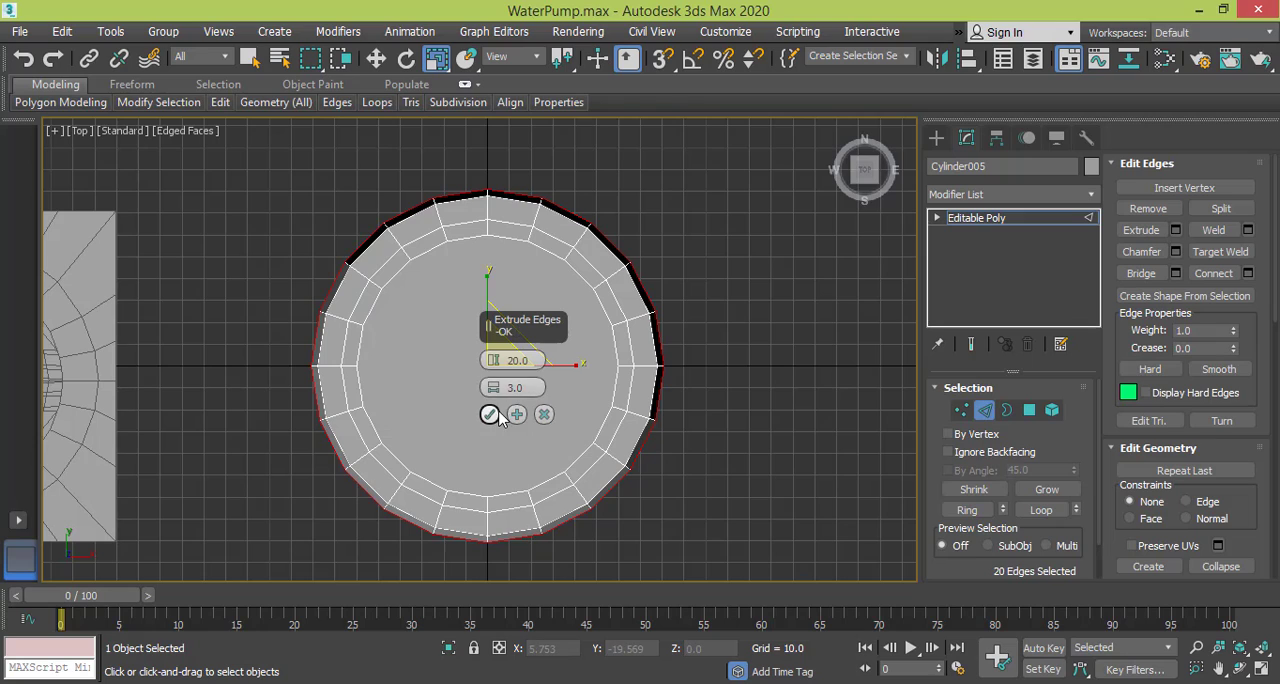
pyautogui.click(490, 415)
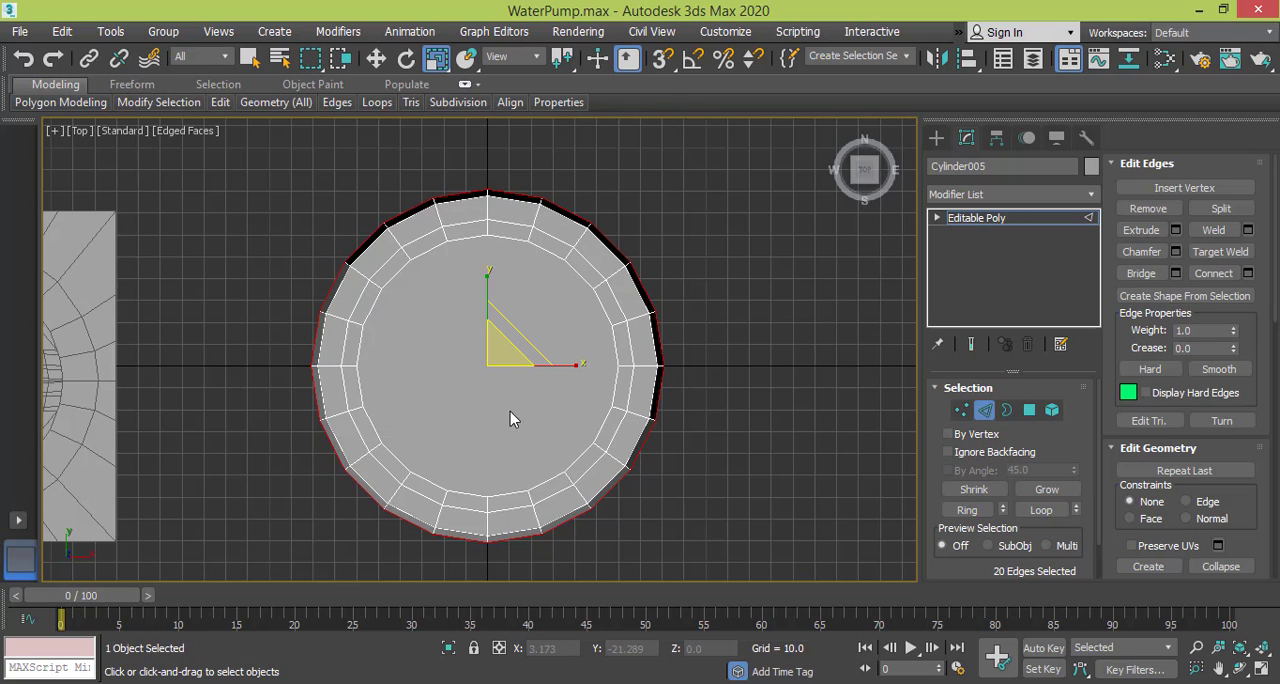
# Extrude the same outer edge loop again with height 10 and width 3.
pyautogui.click(1177, 231)
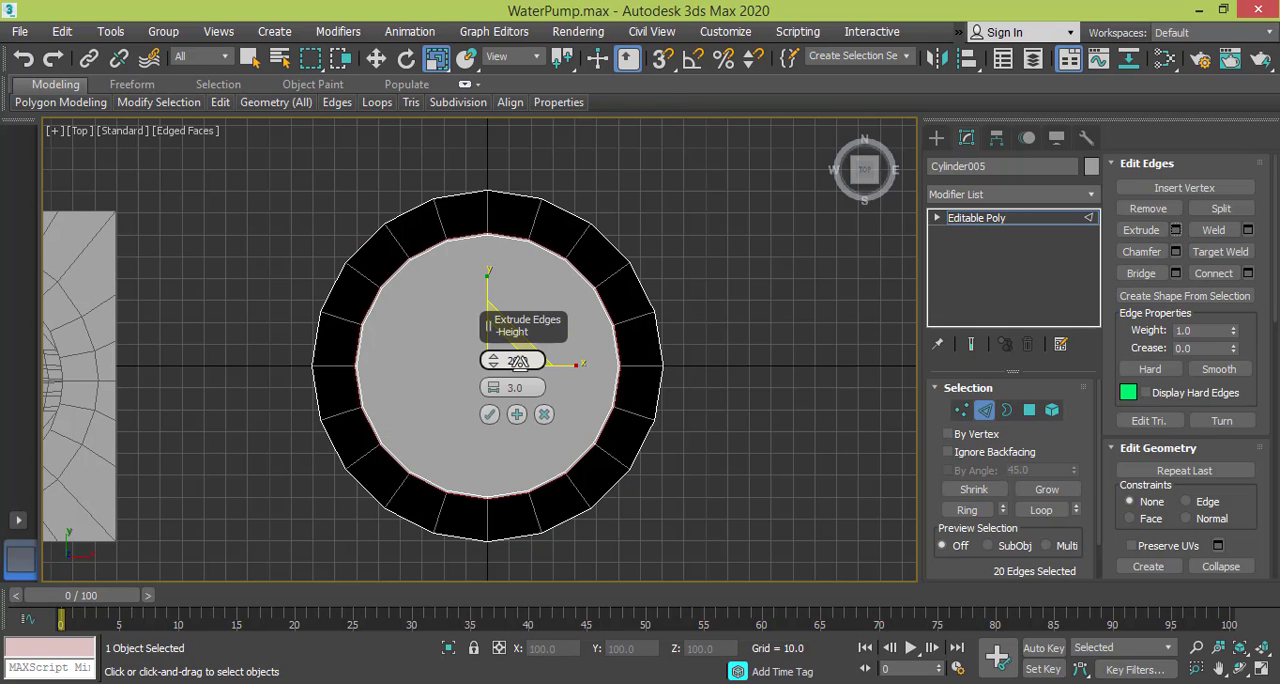
pyautogui.click(518, 361)
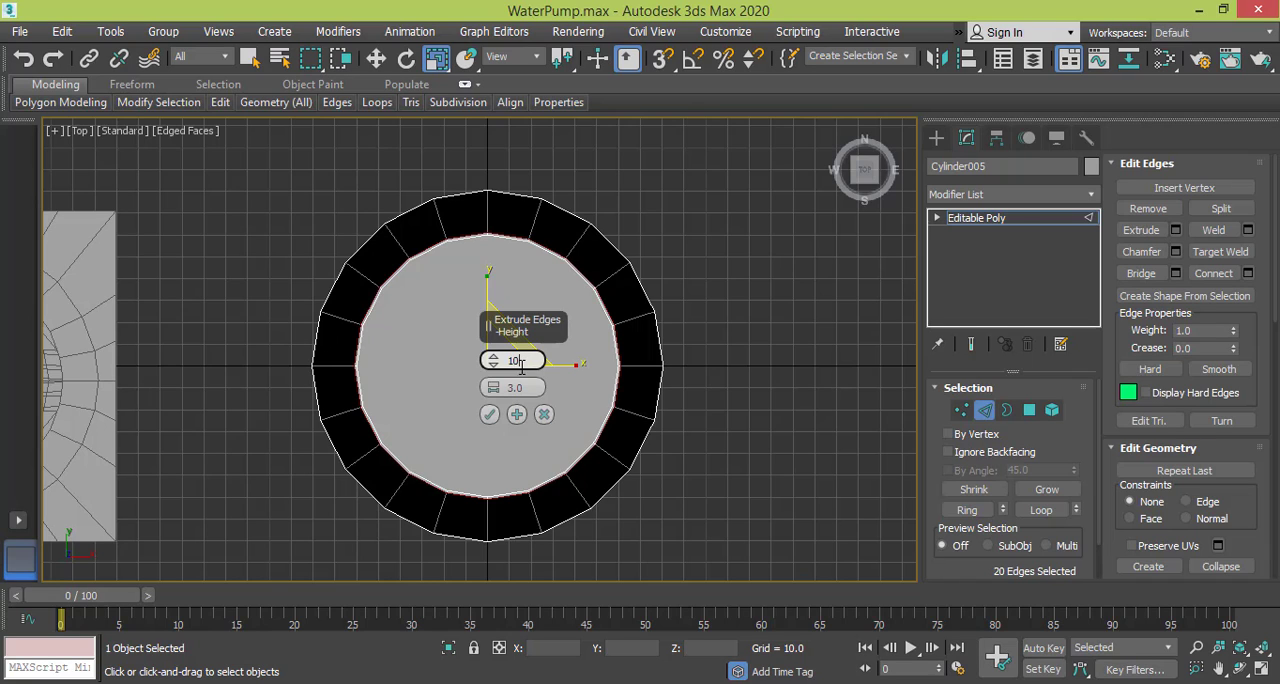
pyautogui.click(489, 414)
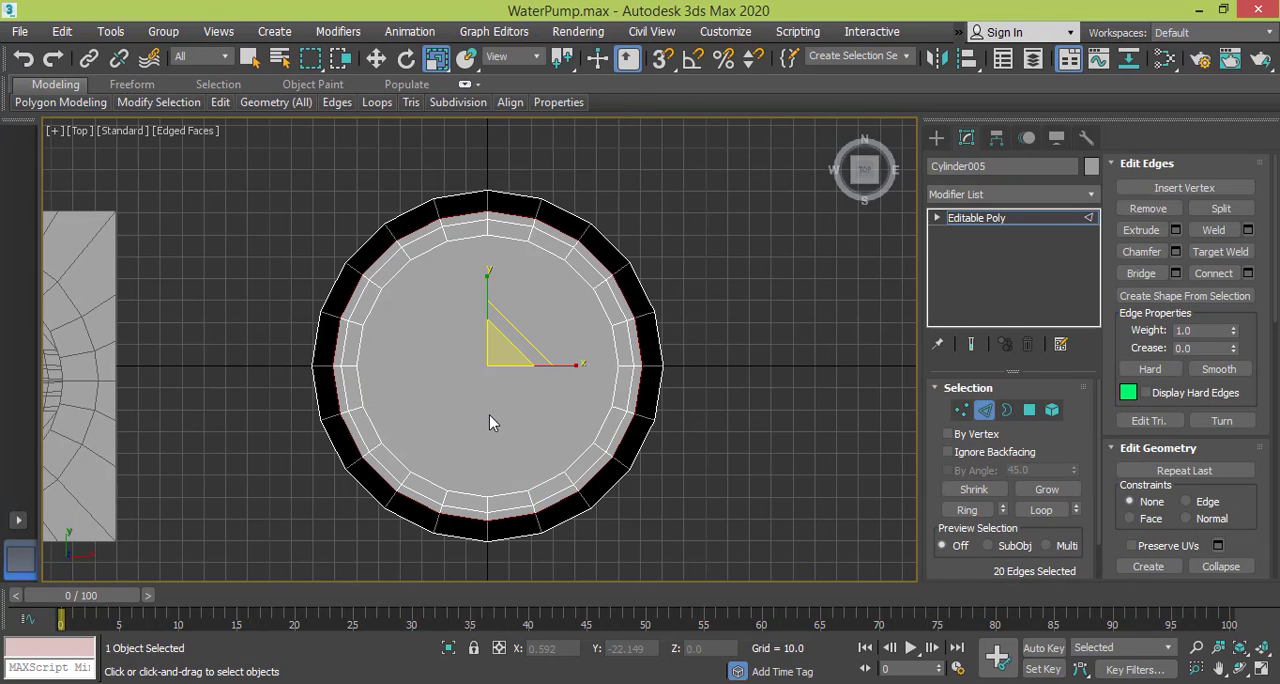
# In the Left view, select the wall's middle edge loop and scale it inward horizontally until the side wall stands vertical.
pyautogui.press('l')
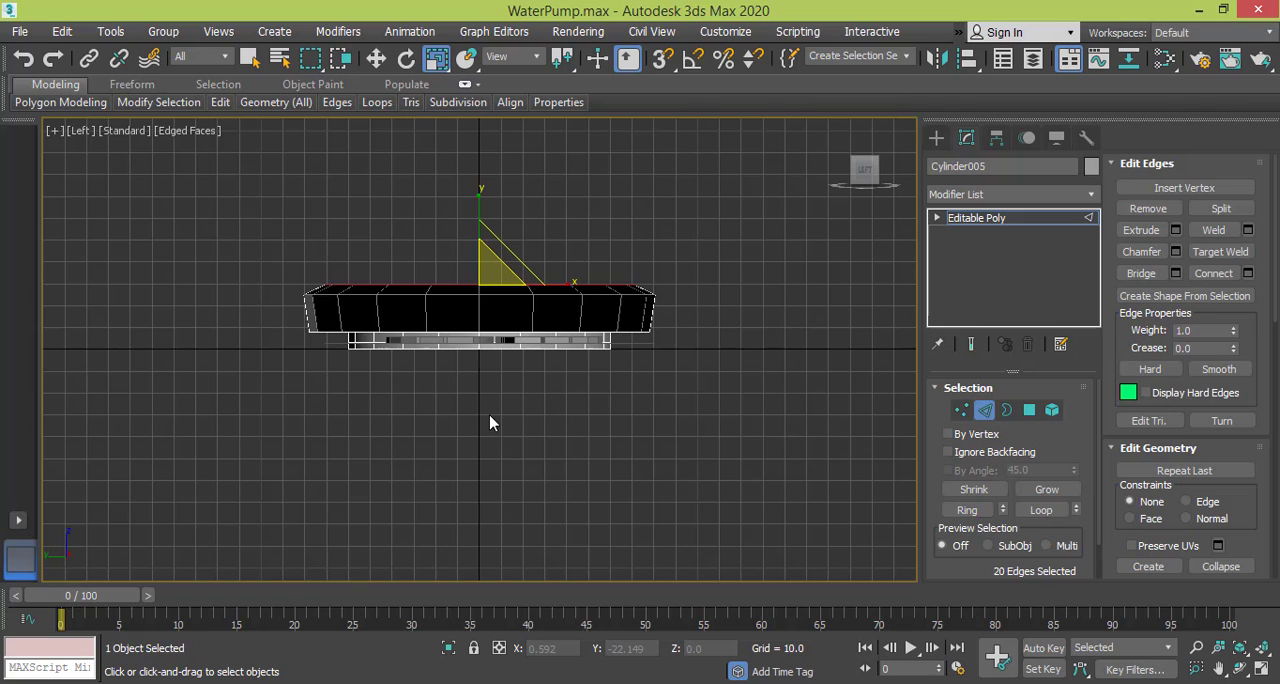
pyautogui.moveTo(503, 350); pyautogui.dragTo(503, 422, button='middle')
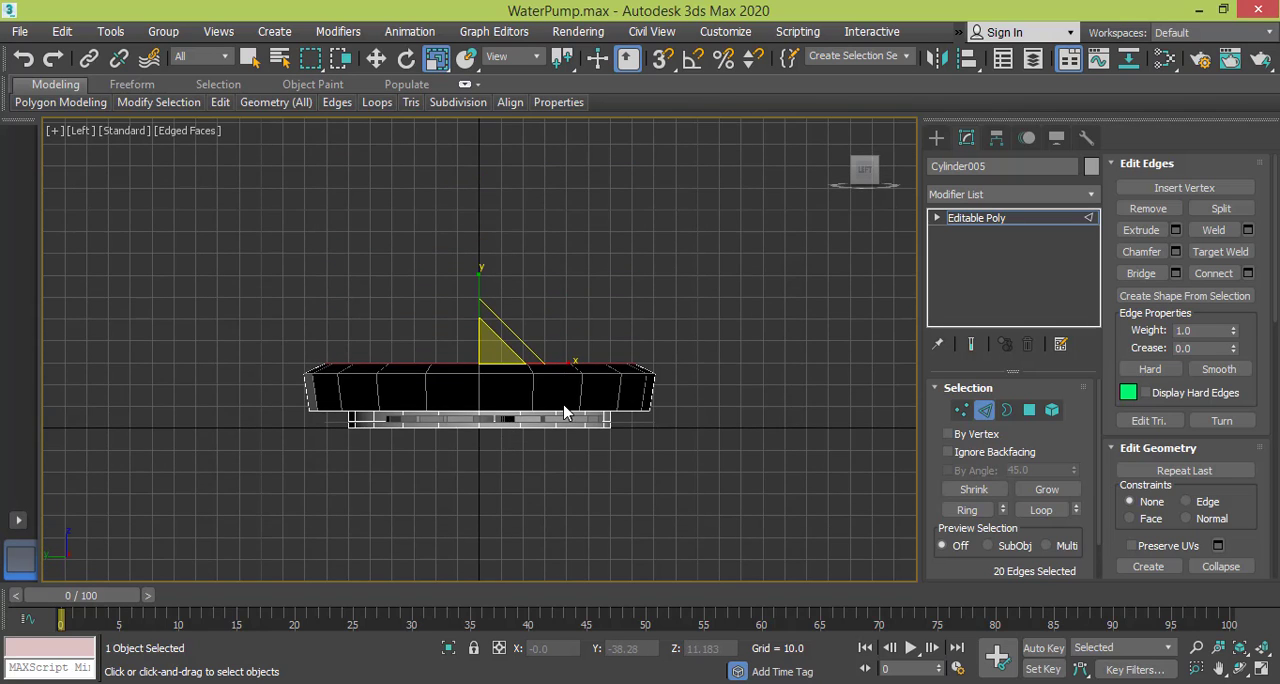
pyautogui.scroll(3, 564, 412)
pyautogui.scroll(-2, 564, 412)
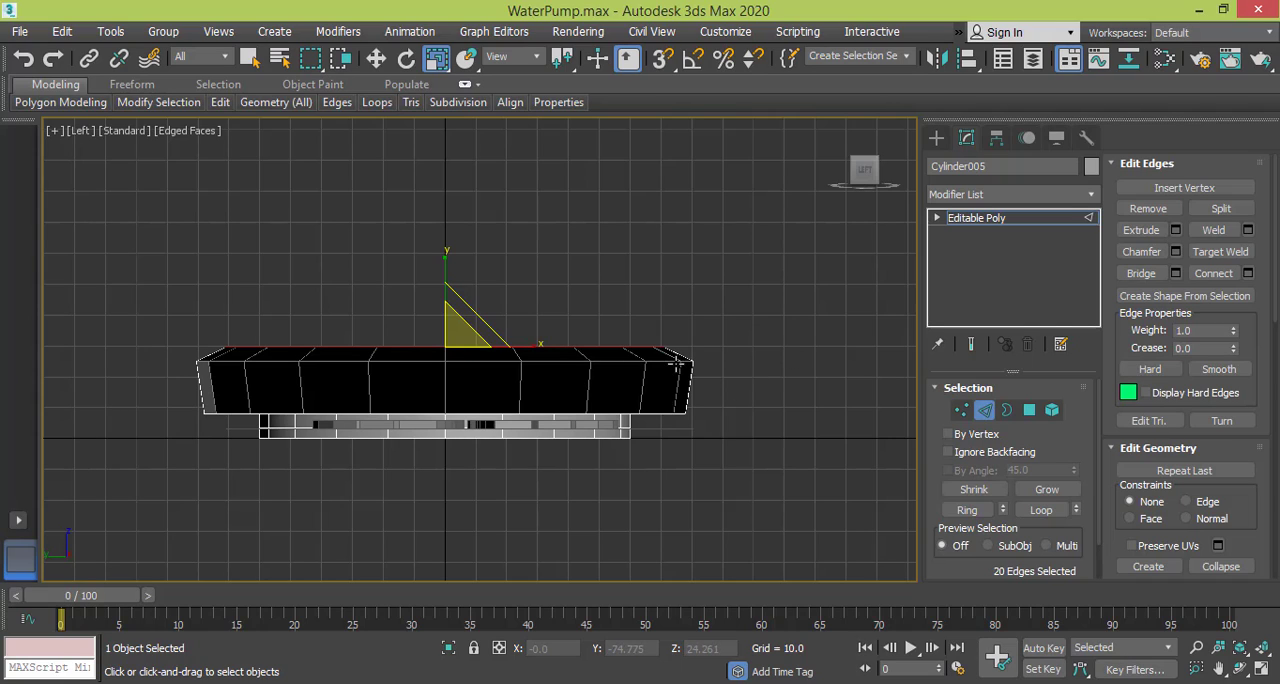
pyautogui.moveTo(674, 361); pyautogui.dragTo(672, 358)
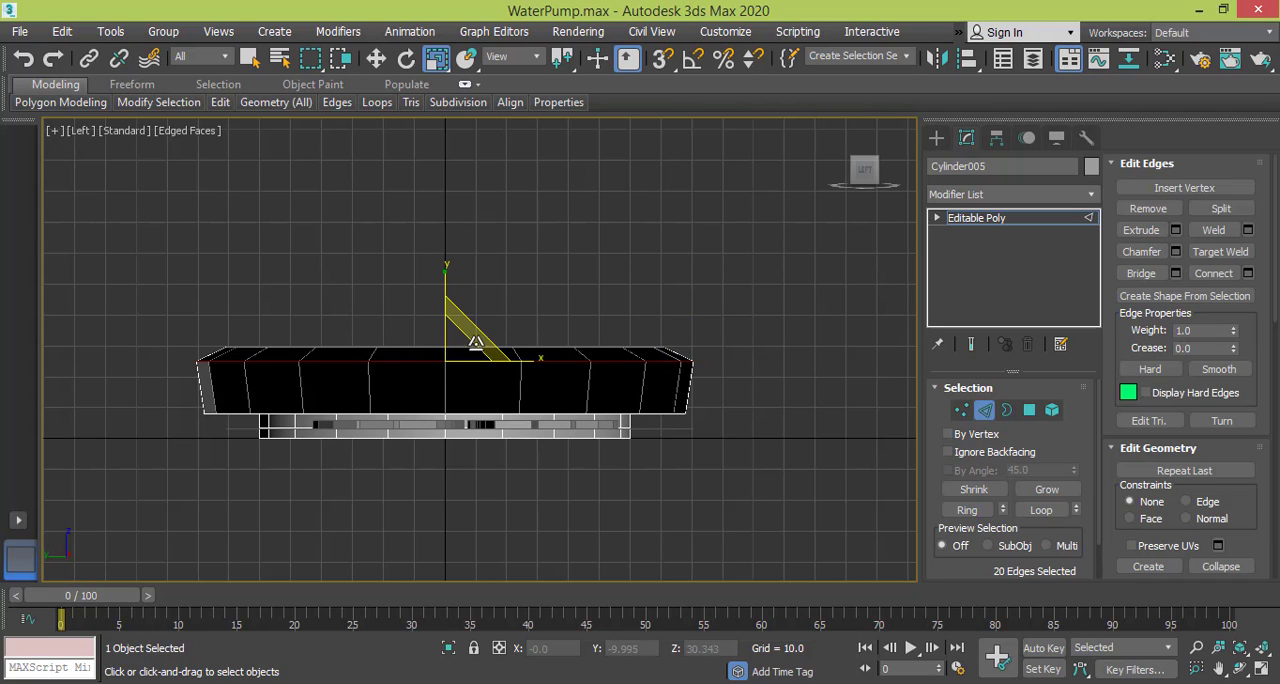
pyautogui.hotkey('ctrl', 'z')
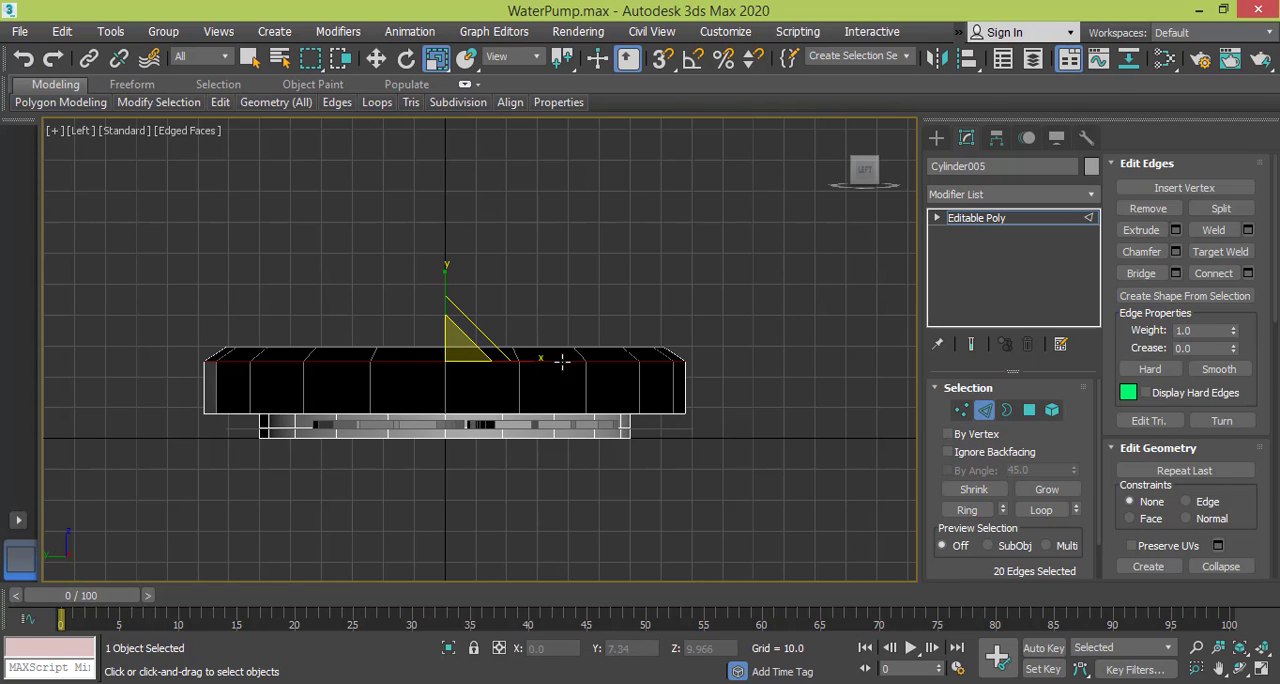
# Select the topmost edge loop and scale it outward along Y and X in the Top view to flare the rim.
pyautogui.moveTo(619, 346); pyautogui.dragTo(620, 347)
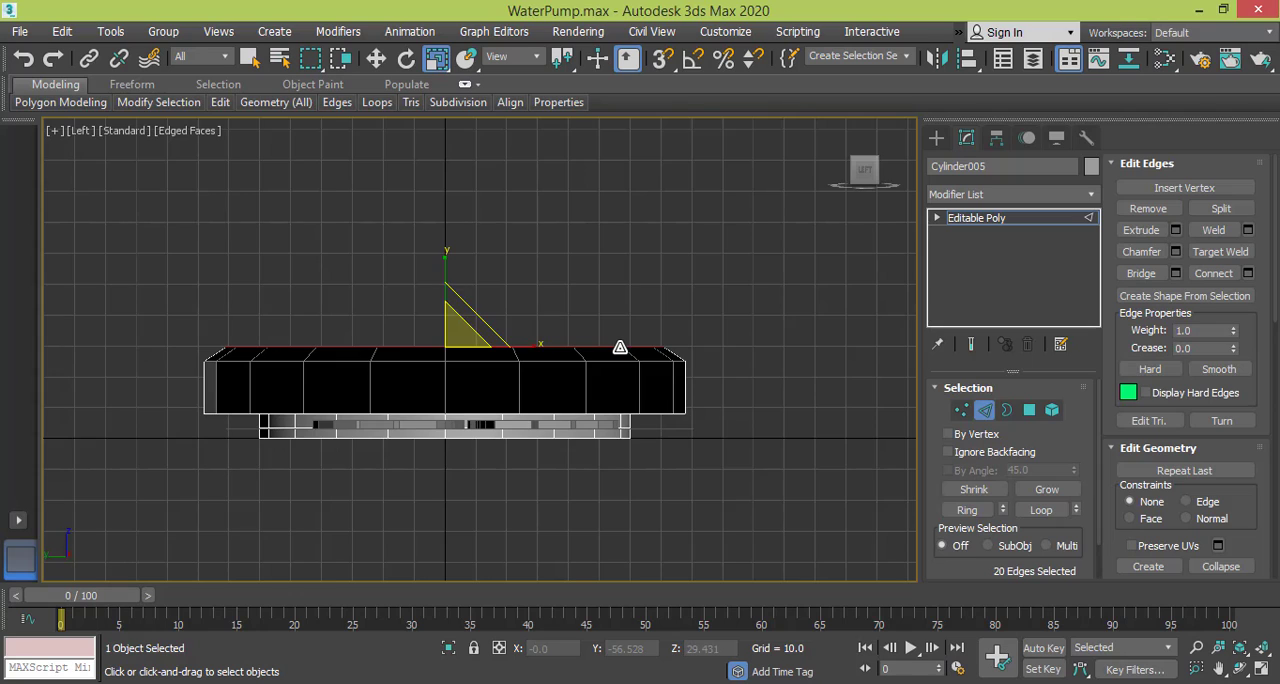
pyautogui.press('t')
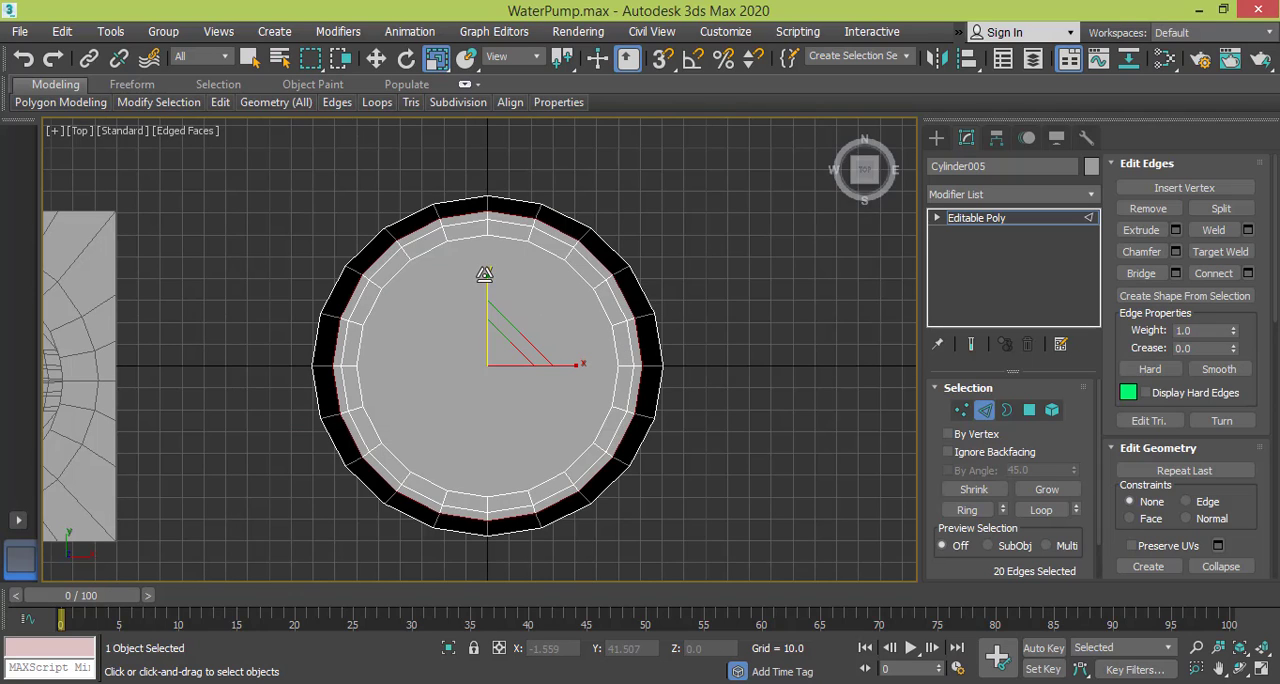
pyautogui.moveTo(484, 268); pyautogui.dragTo(484, 262)
pyautogui.moveTo(579, 360); pyautogui.dragTo(585, 360)
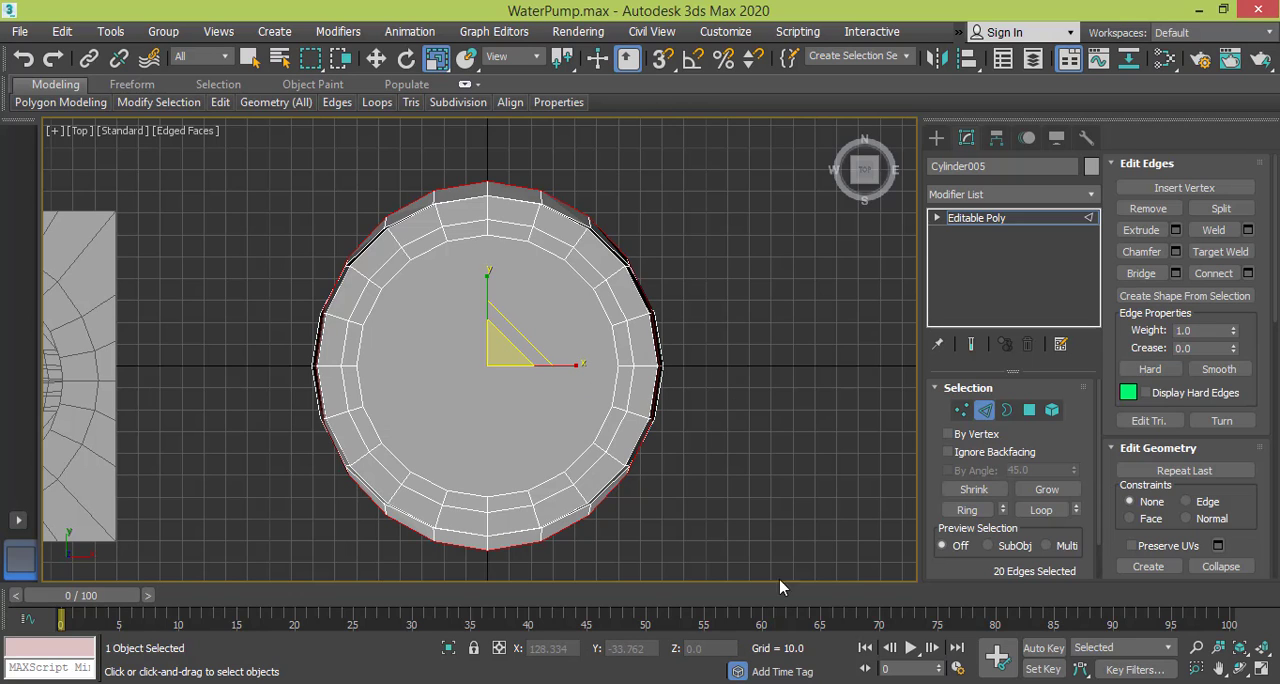
# Compare the rim with the pump reference photo and tilt the top edge loop a few degrees in the Left view.
pyautogui.hotkey('alt', 'Tab')
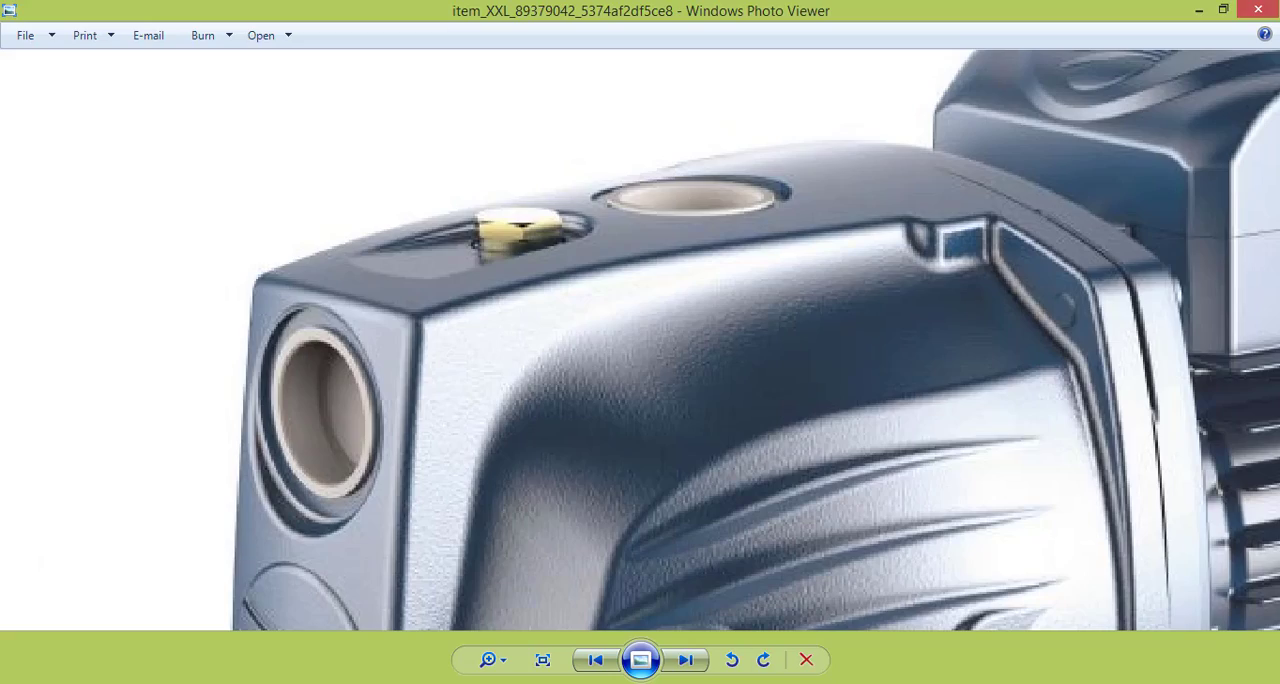
pyautogui.hotkey('alt', 'Tab')
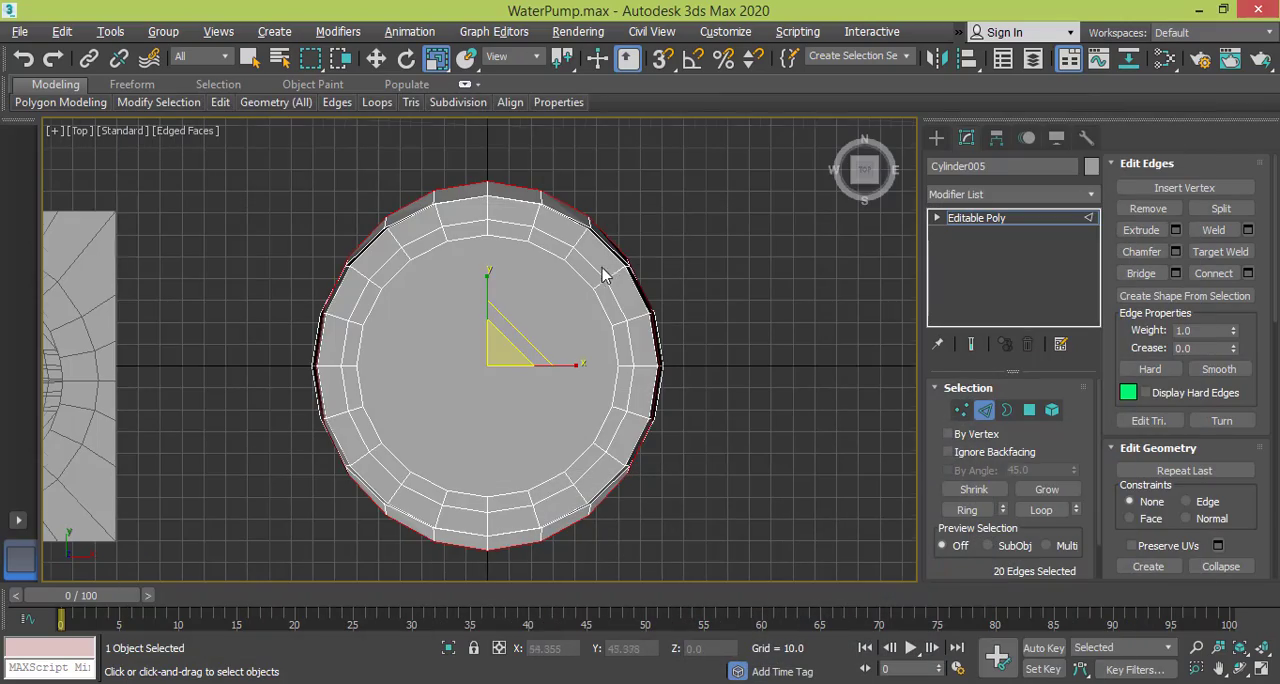
pyautogui.keyDown('alt'); pyautogui.moveTo(603, 275); pyautogui.dragTo(570, 288, button='middle'); pyautogui.keyUp('alt')
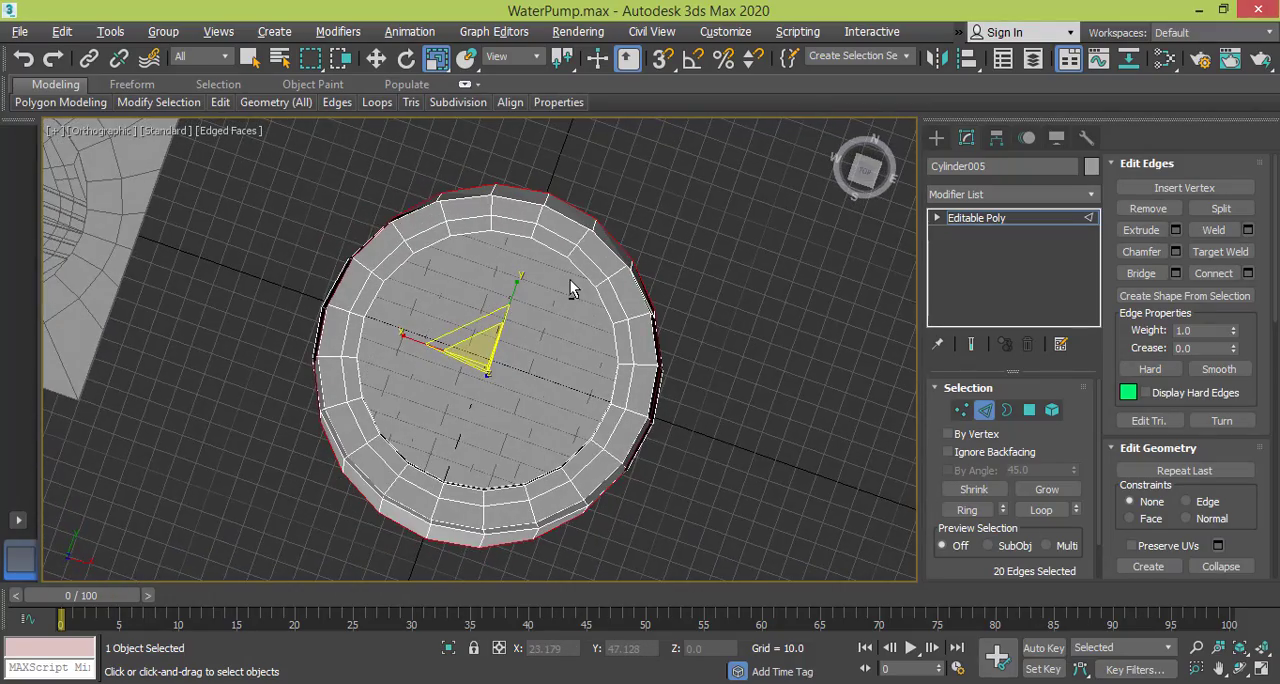
pyautogui.press('l')
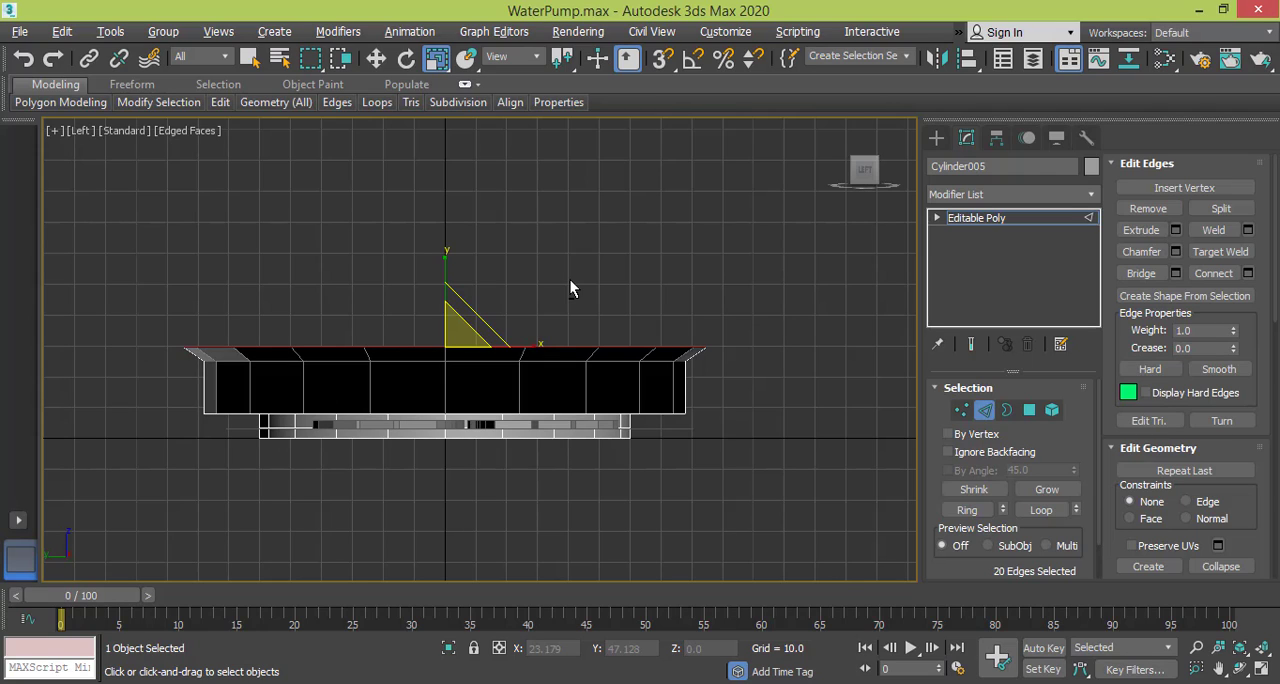
pyautogui.click(406, 59)
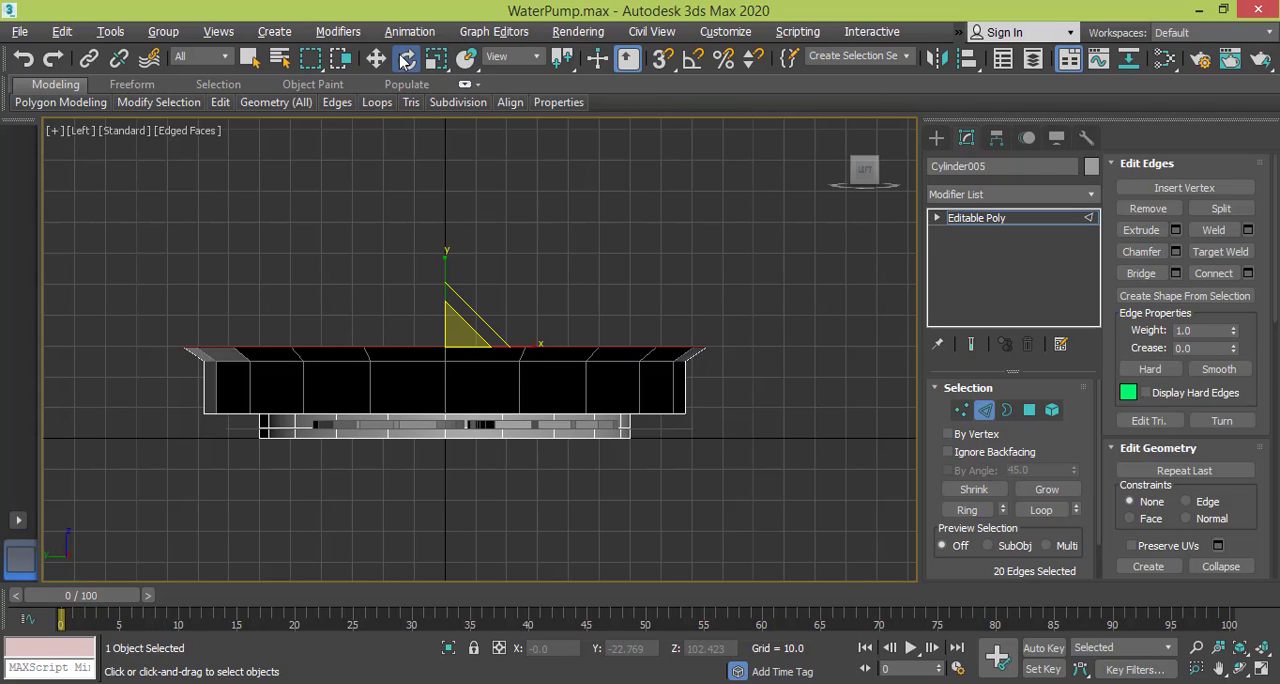
pyautogui.moveTo(466, 283); pyautogui.dragTo(472, 277)
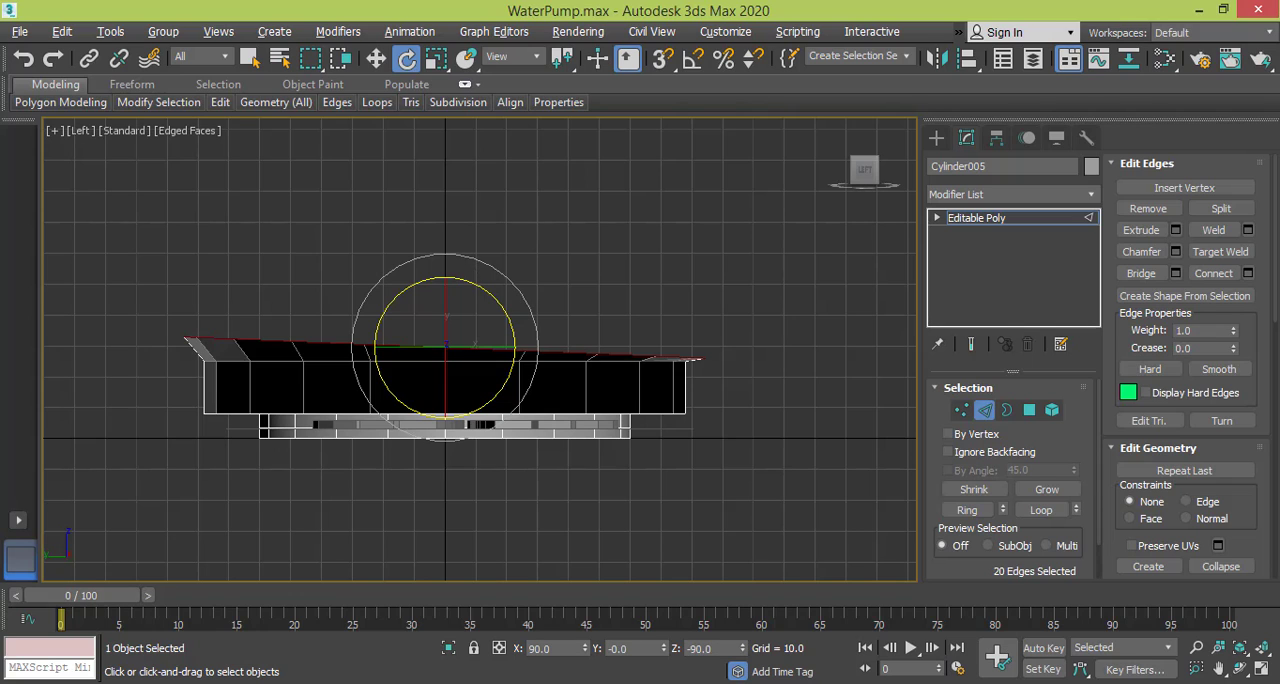
pyautogui.click(748, 683)
pyautogui.click(702, 683)
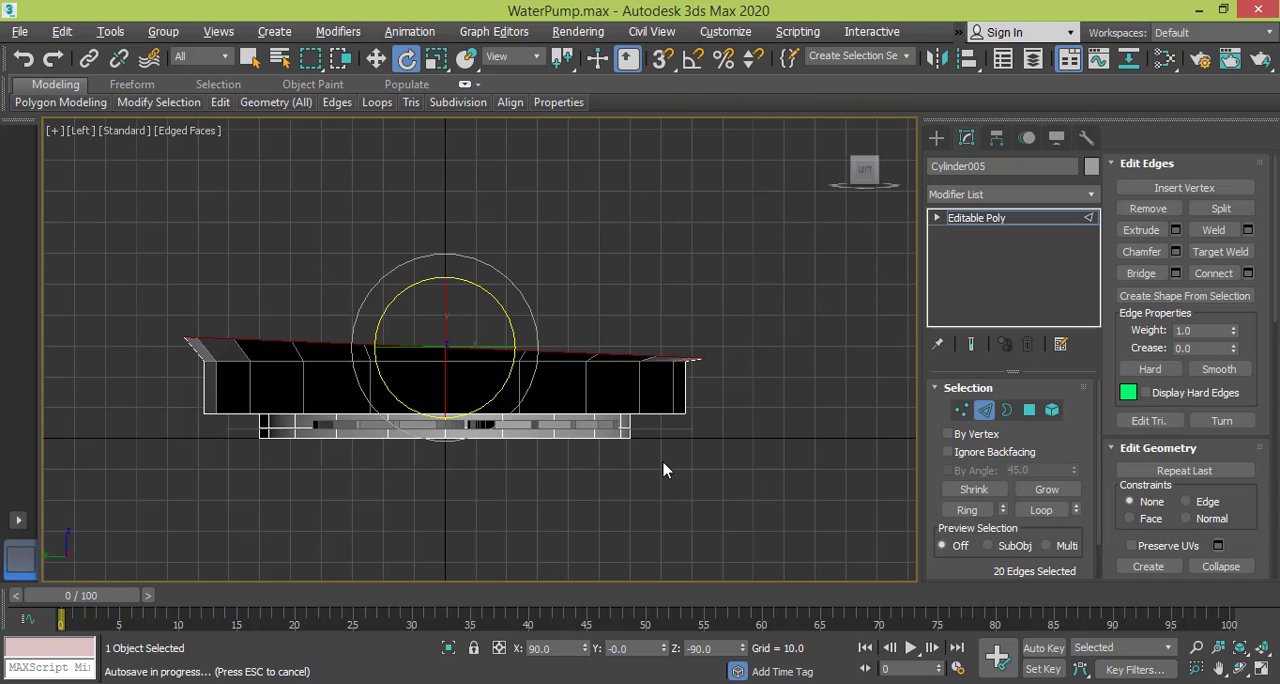
pyautogui.click(565, 311)
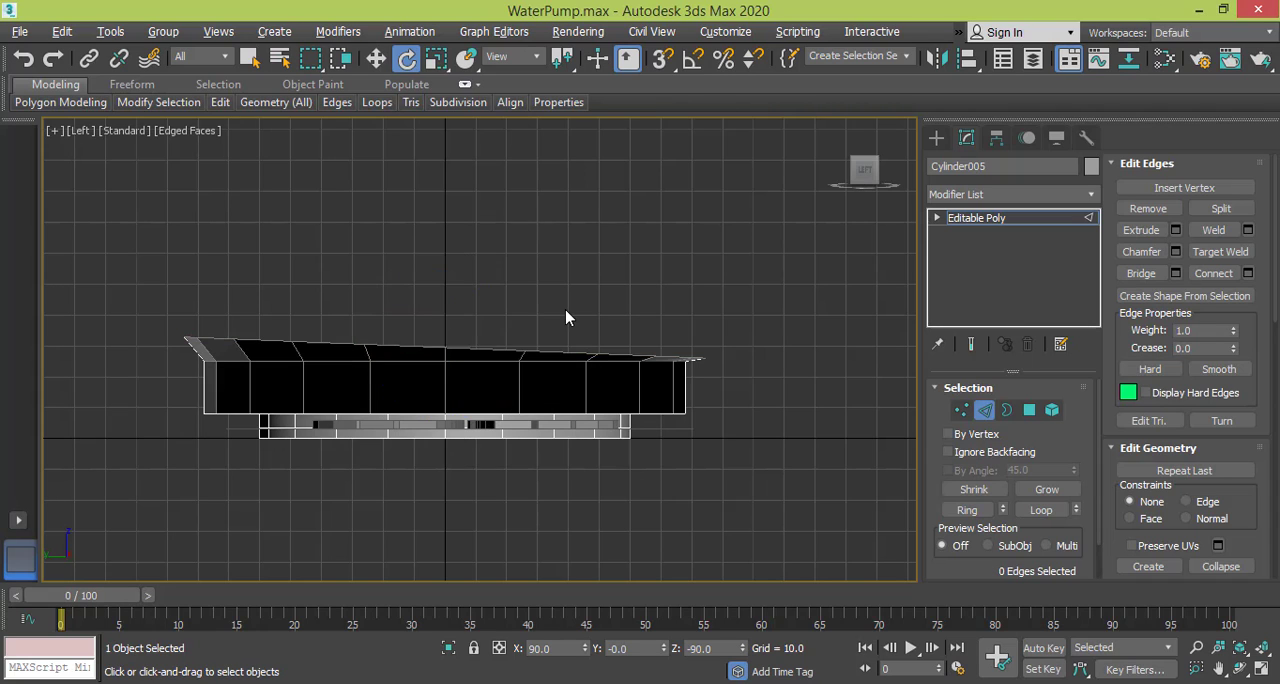
# Move the tilted top edge loop horizontally to about Y 6.67 in the Left view, aligning its lower side with the wall.
pyautogui.press('t')
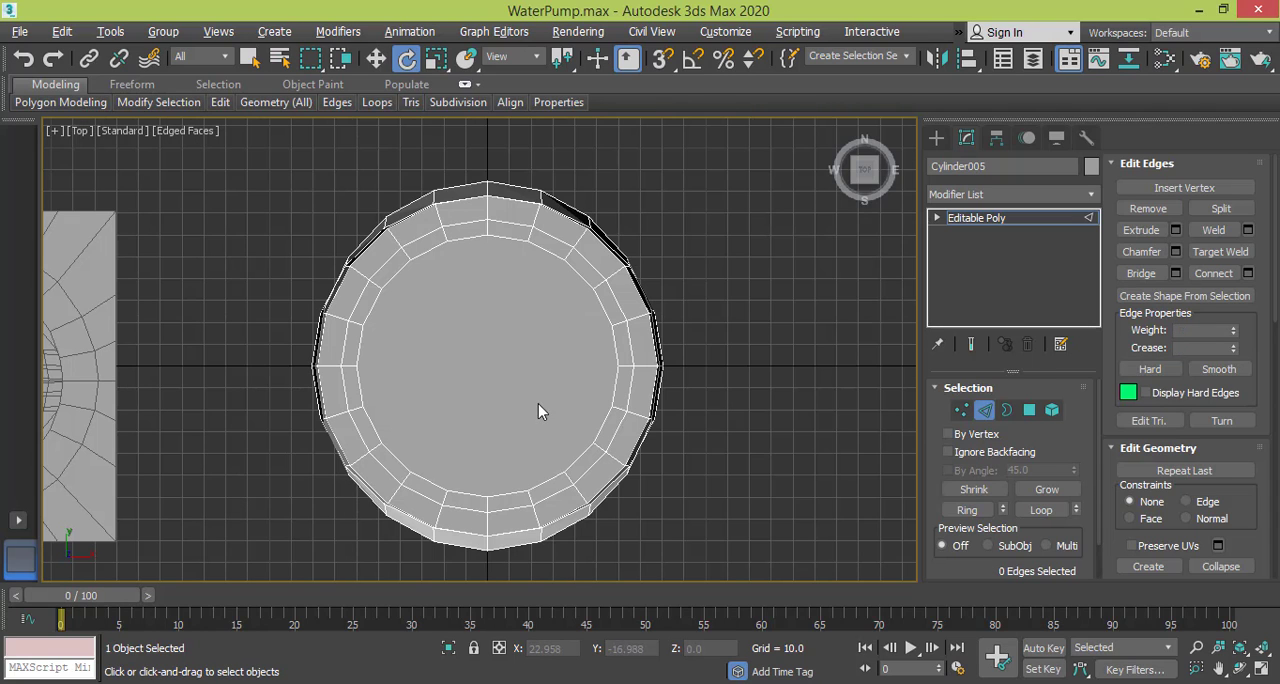
pyautogui.keyDown('alt'); pyautogui.moveTo(534, 406); pyautogui.dragTo(427, 228, button='middle'); pyautogui.keyUp('alt')
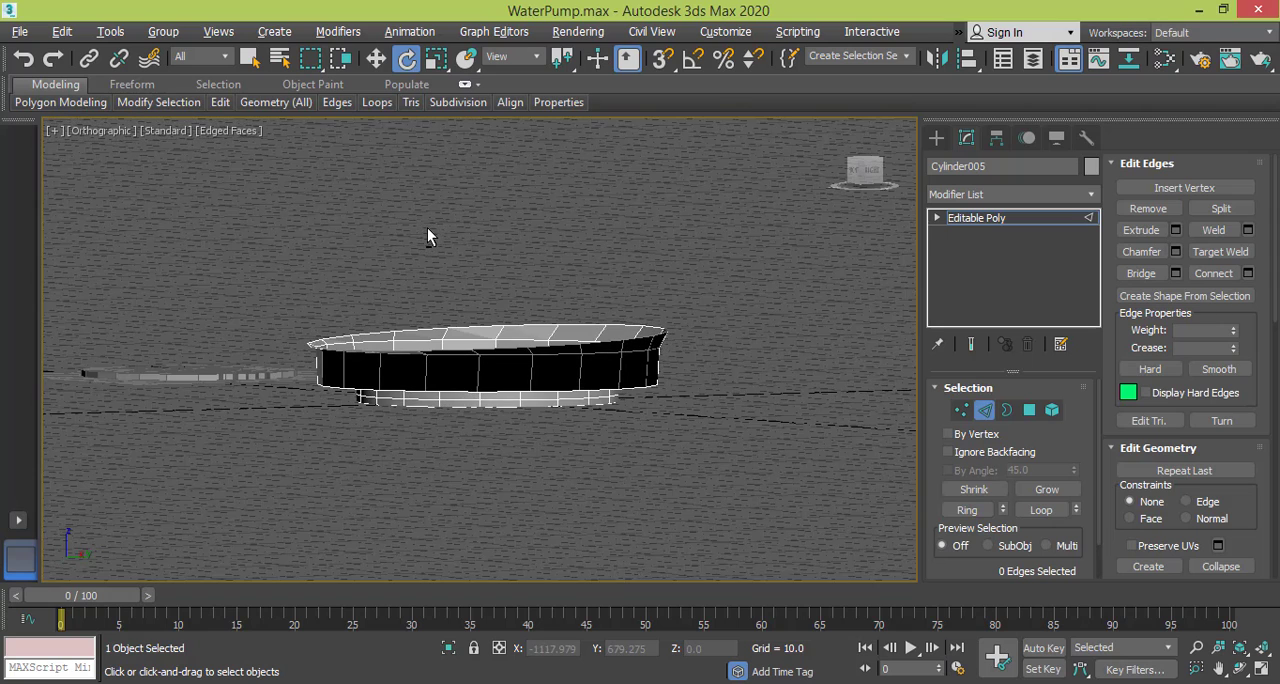
pyautogui.press('l')
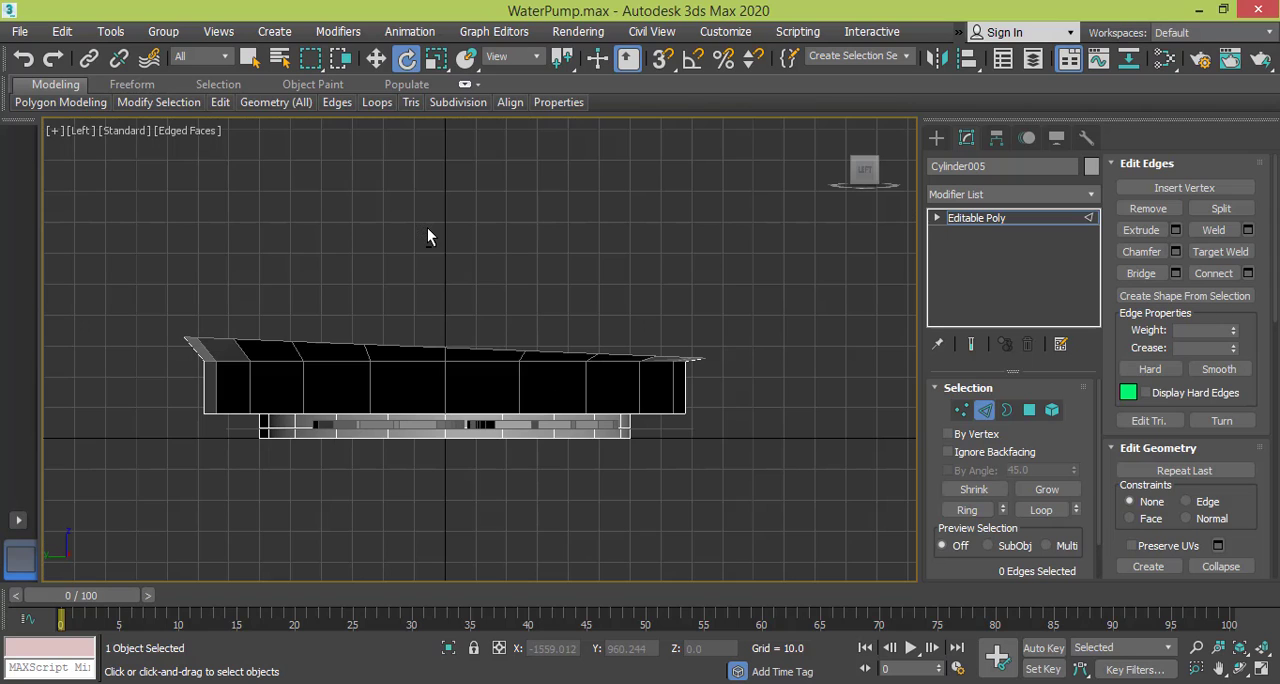
pyautogui.doubleClick(473, 346)
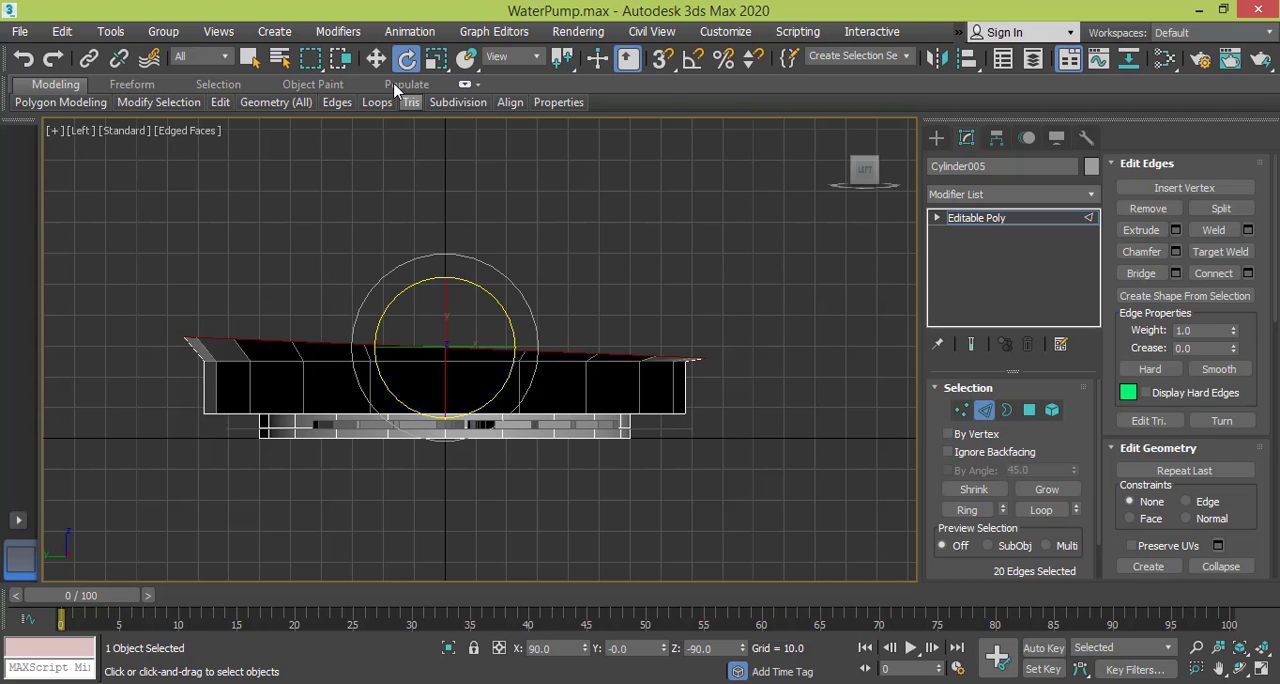
pyautogui.click(376, 58)
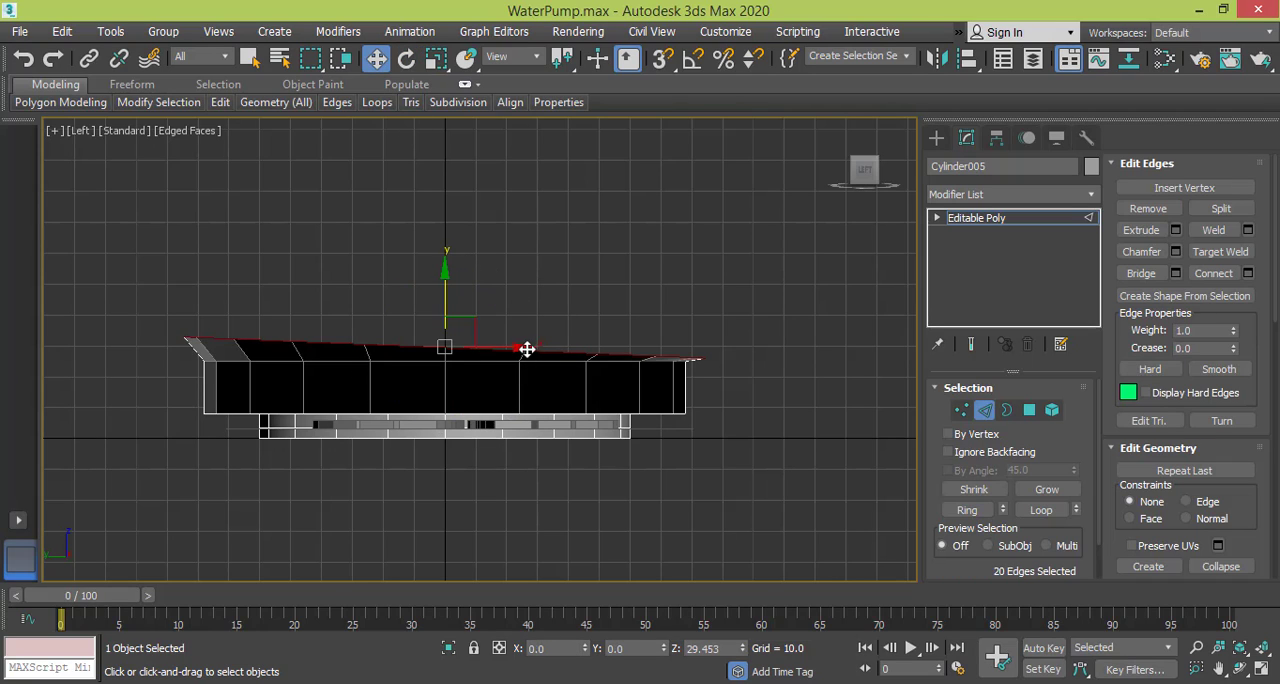
pyautogui.moveTo(527, 348); pyautogui.dragTo(520, 347)
pyautogui.moveTo(507, 345); pyautogui.dragTo(503, 344)
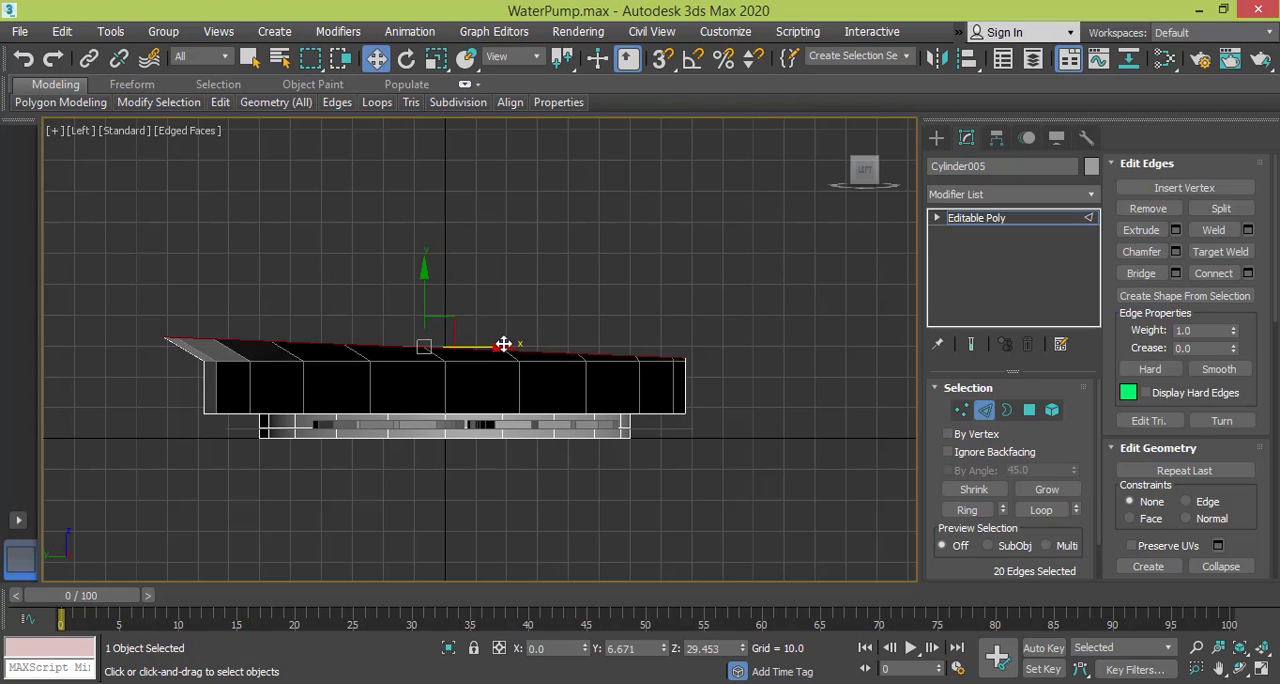
# Leave edge editing, turn on angle snap and rotate the whole part -90 degrees about X to stand it upright.
pyautogui.click(964, 220)
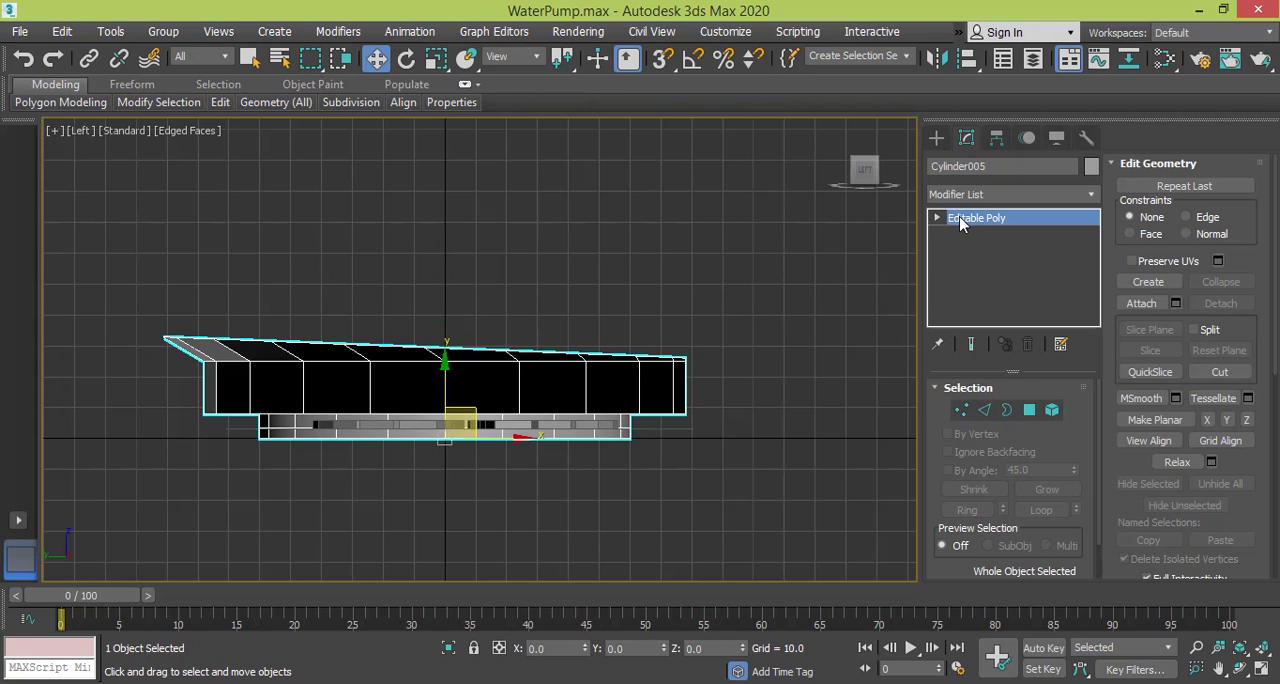
pyautogui.click(406, 58)
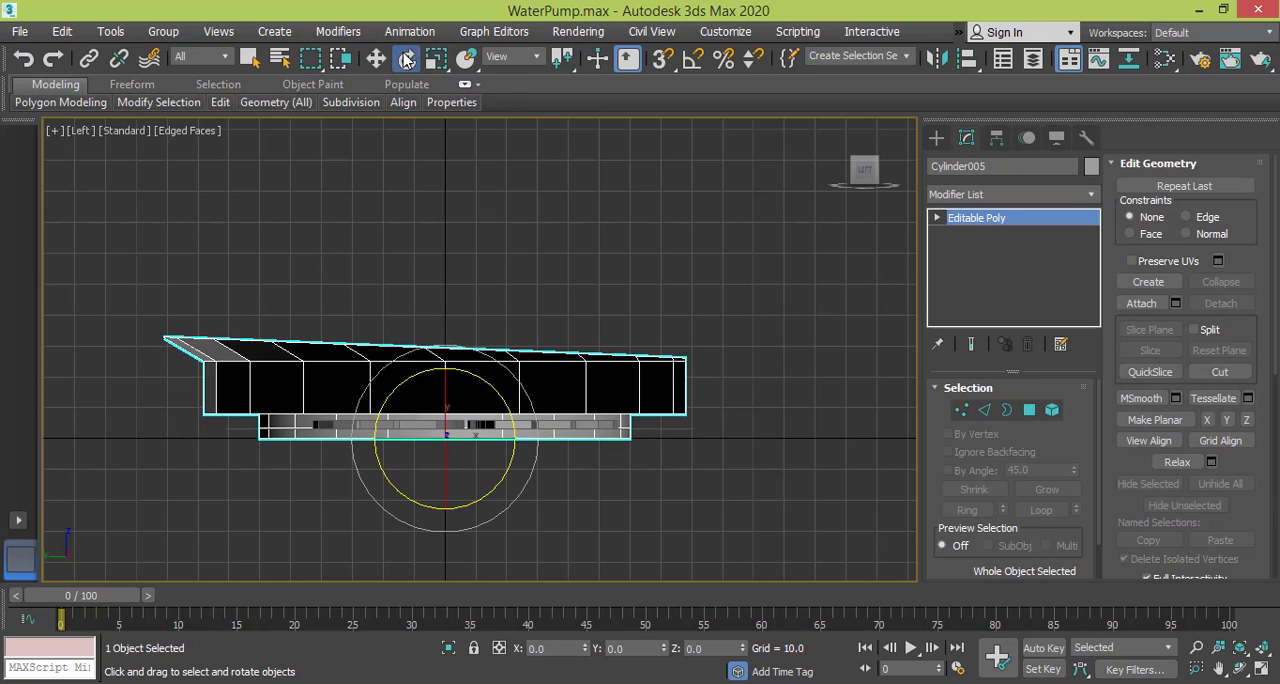
pyautogui.click(693, 58)
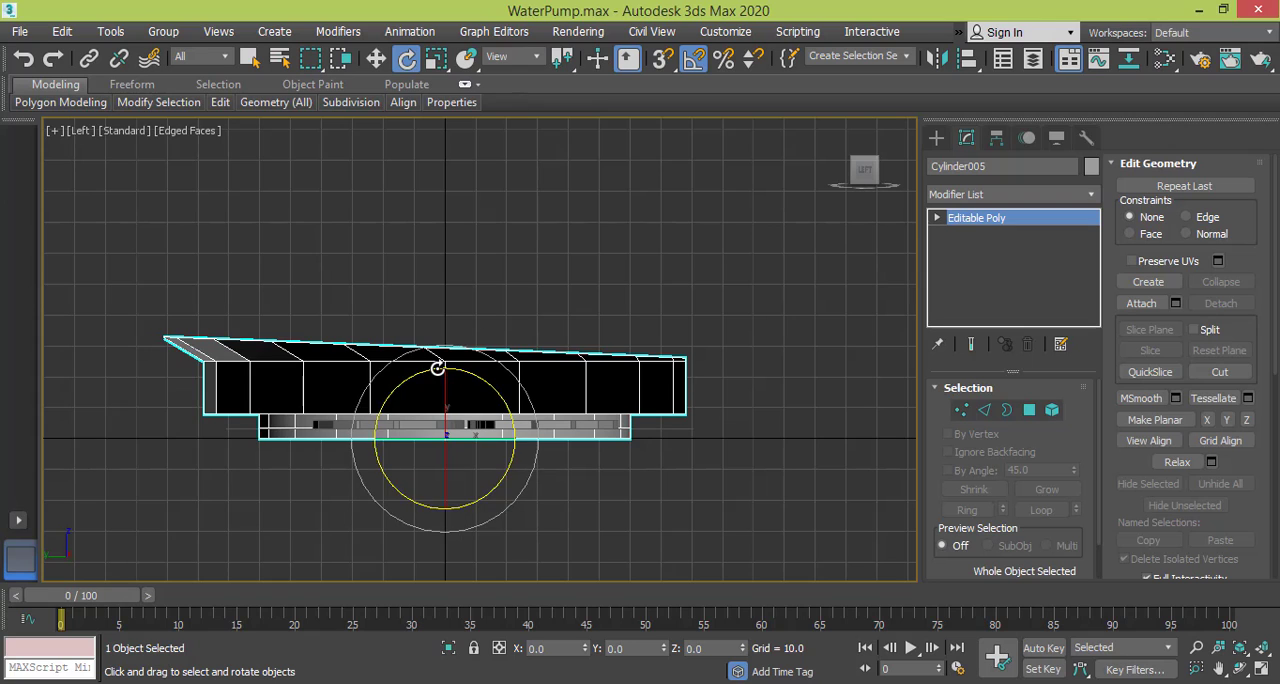
pyautogui.moveTo(440, 367); pyautogui.dragTo(348, 366)
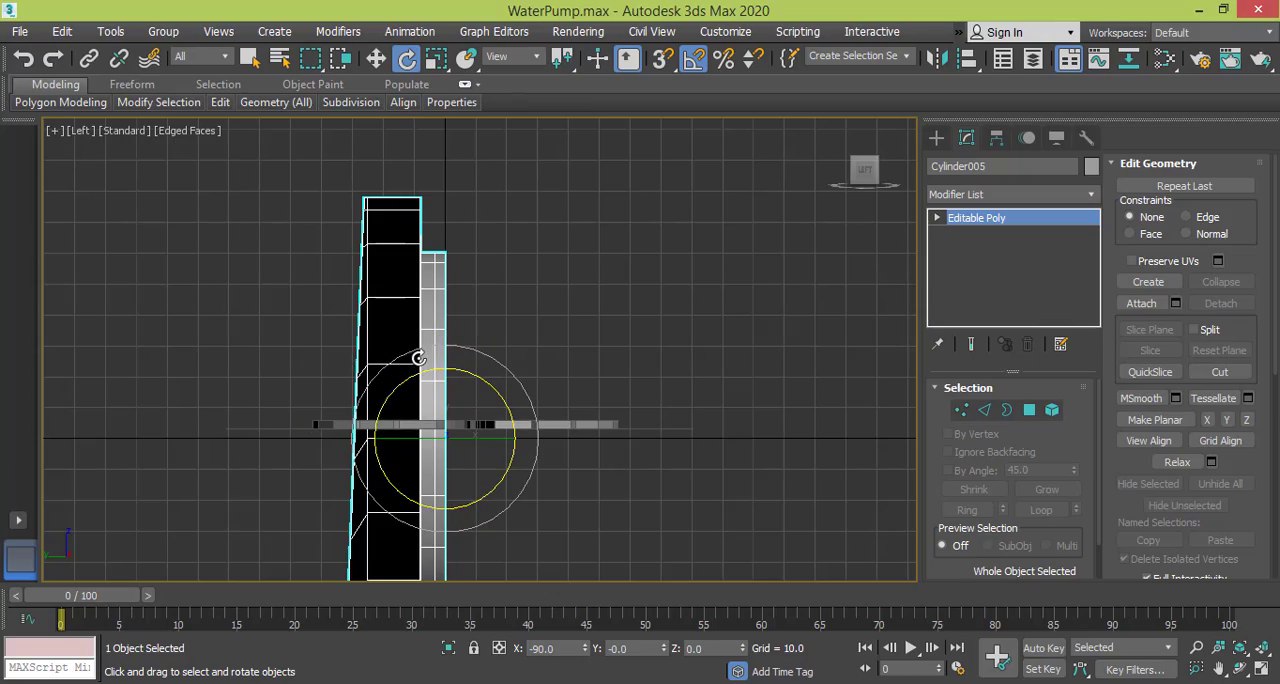
pyautogui.keyDown('alt'); pyautogui.moveTo(415, 430); pyautogui.dragTo(591, 440, button='middle'); pyautogui.keyUp('alt')
pyautogui.press('f')
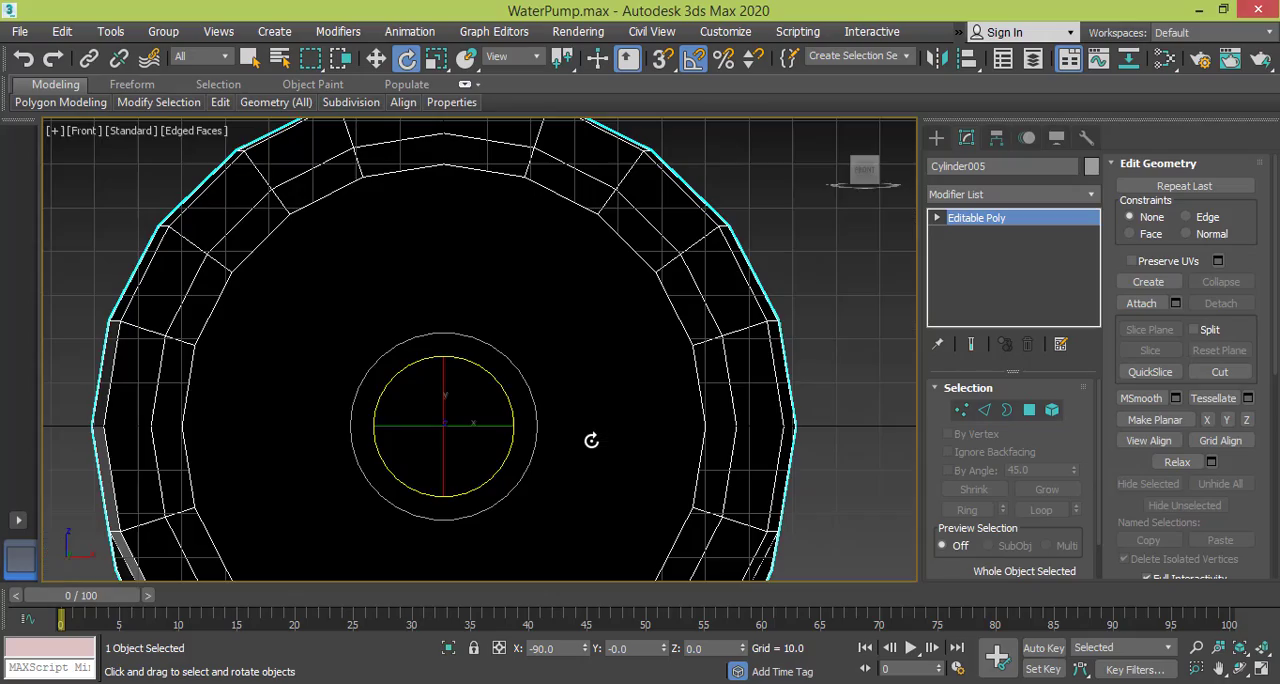
pyautogui.scroll(-5, 587, 377)
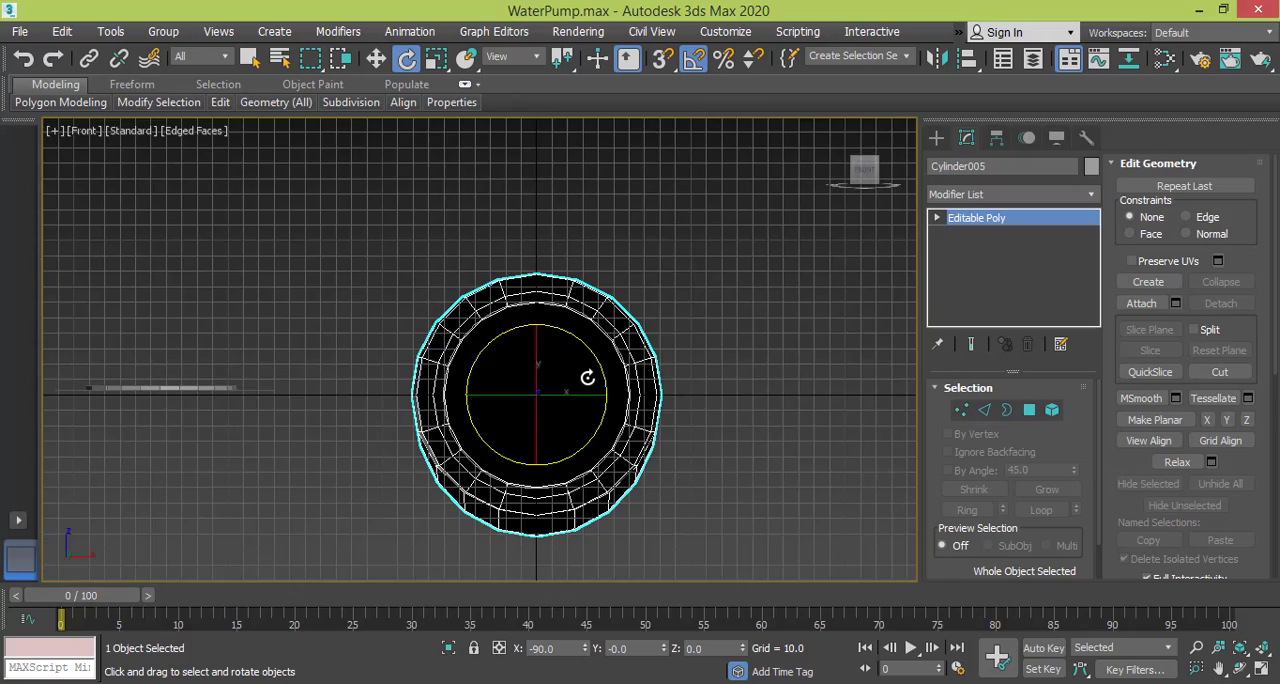
# Examine the upright port's tilted rim from several angles in the Perspective view.
pyautogui.keyDown('alt'); pyautogui.moveTo(577, 410); pyautogui.dragTo(217, 413, button='middle'); pyautogui.keyUp('alt')
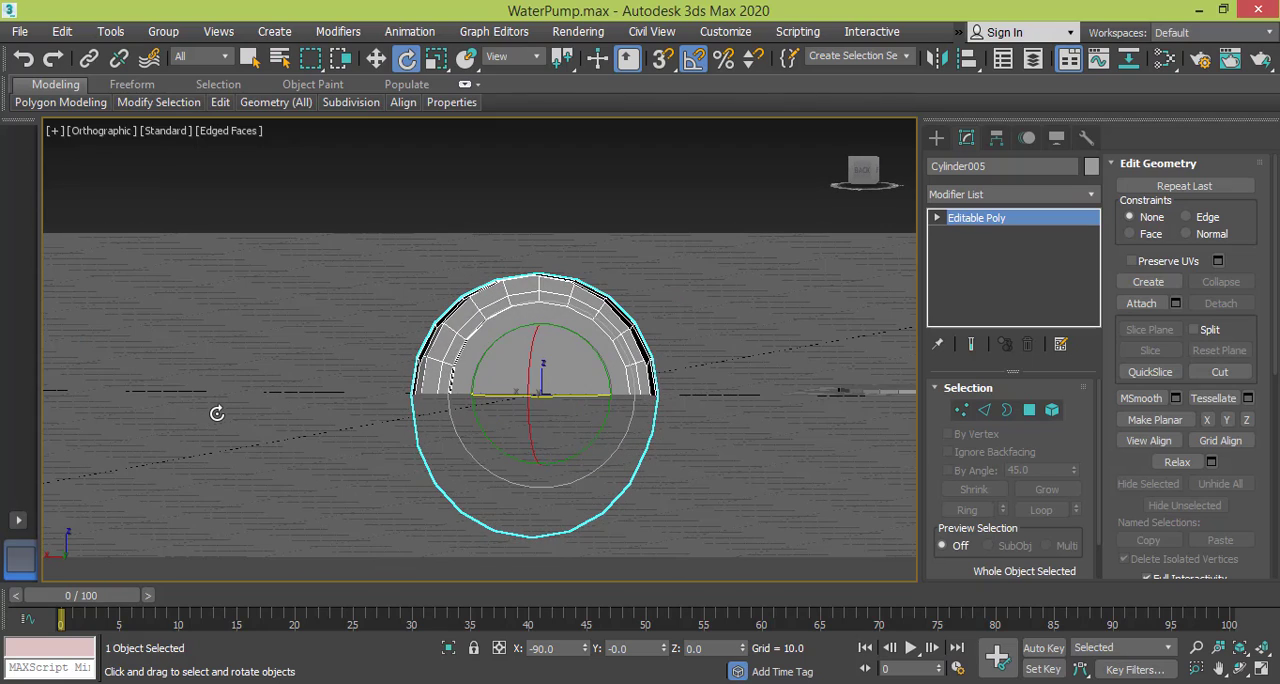
pyautogui.press('p')
pyautogui.keyDown('alt'); pyautogui.moveTo(655, 389); pyautogui.dragTo(609, 382, button='middle'); pyautogui.keyUp('alt')
pyautogui.scroll(2, 609, 382)
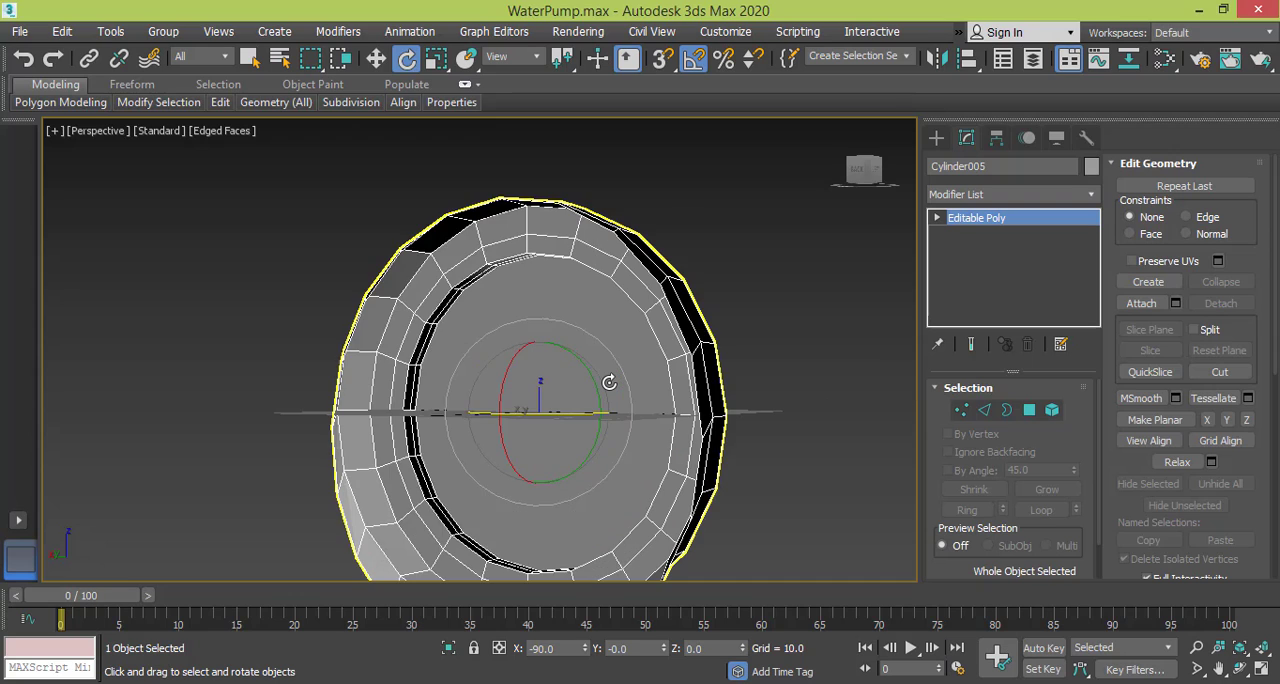
pyautogui.scroll(-2, 609, 380)
pyautogui.keyDown('alt'); pyautogui.moveTo(609, 380); pyautogui.dragTo(537, 401, button='middle'); pyautogui.keyUp('alt')
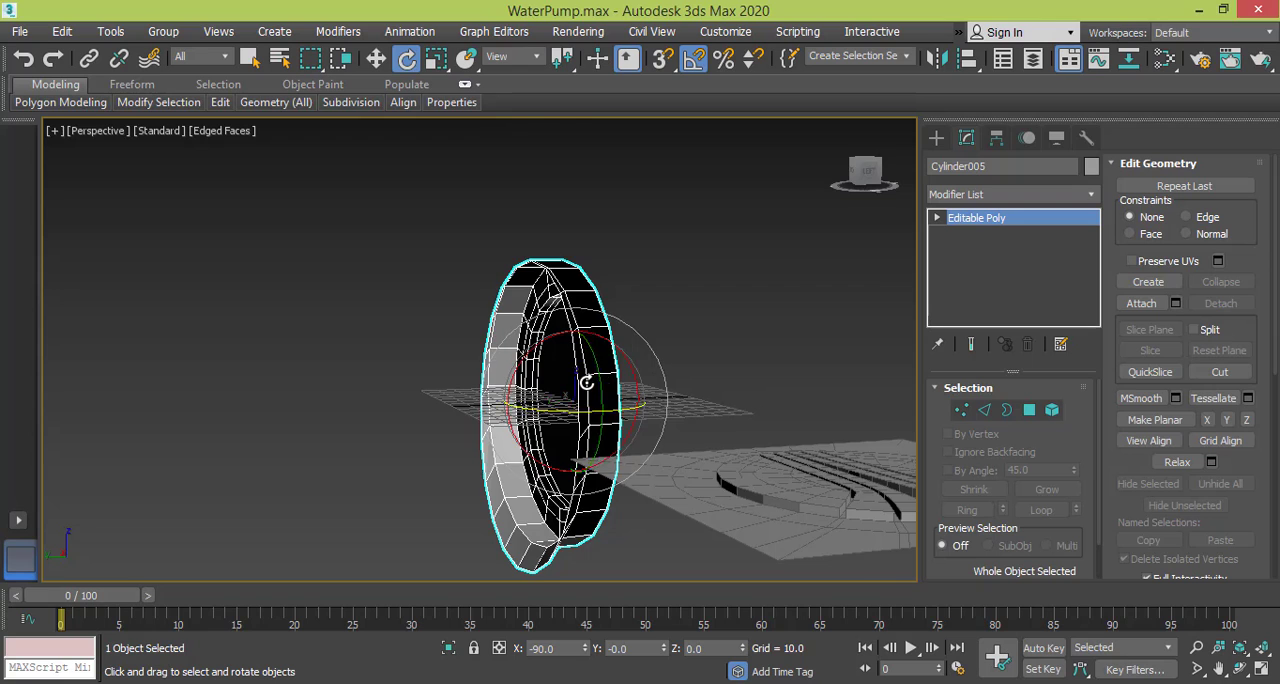
pyautogui.scroll(3, 587, 382)
pyautogui.scroll(2, 671, 326)
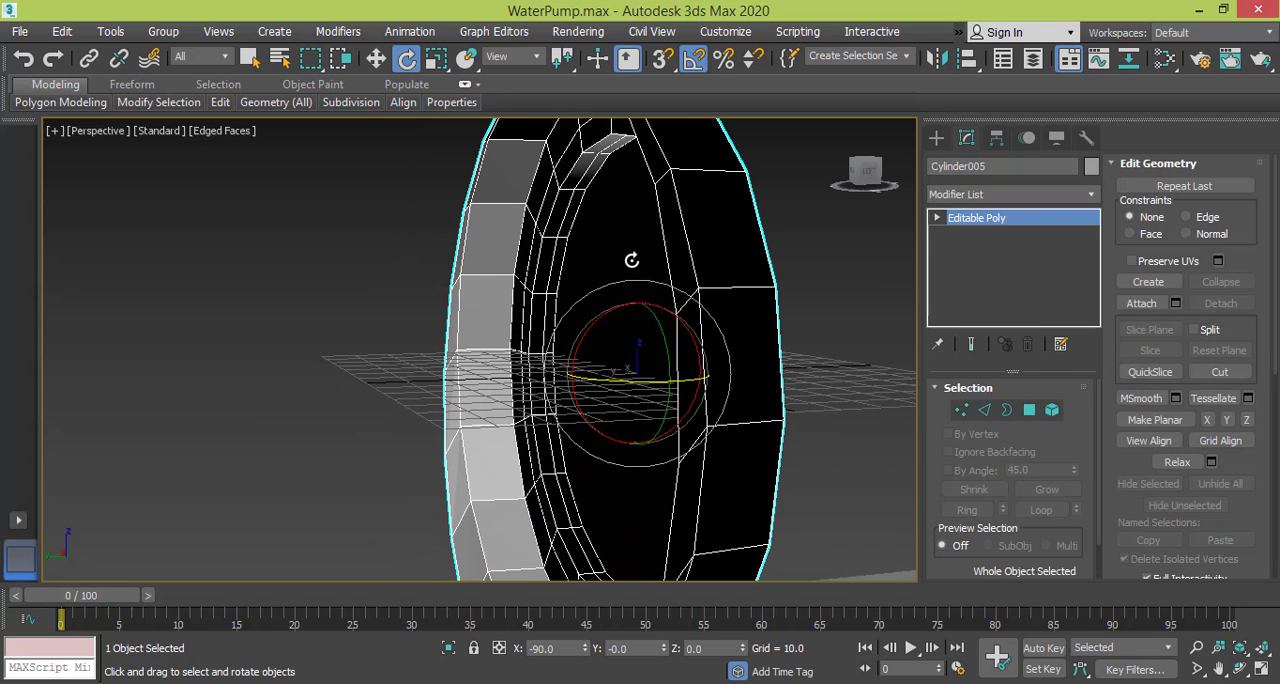
# Return to edge editing and extrude the rim's selected outer edge loop with a height of 5.
pyautogui.click(986, 410)
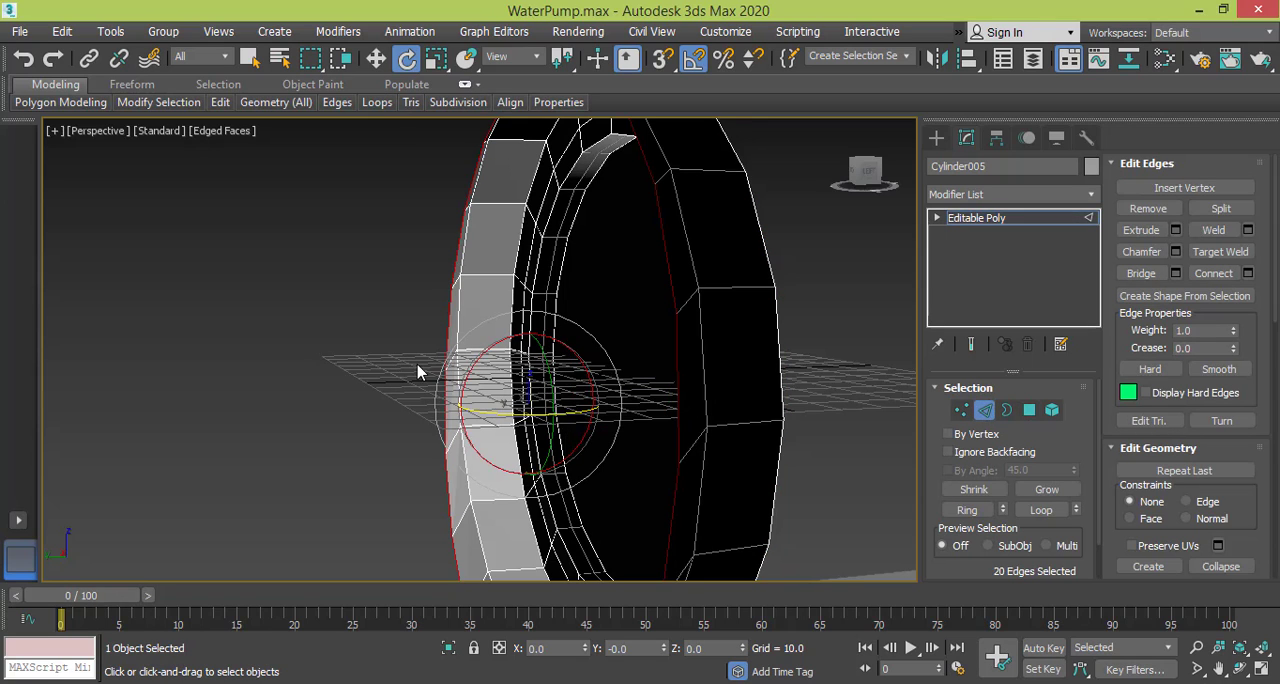
pyautogui.keyDown('alt'); pyautogui.moveTo(604, 340); pyautogui.dragTo(607, 253, button='middle'); pyautogui.keyUp('alt')
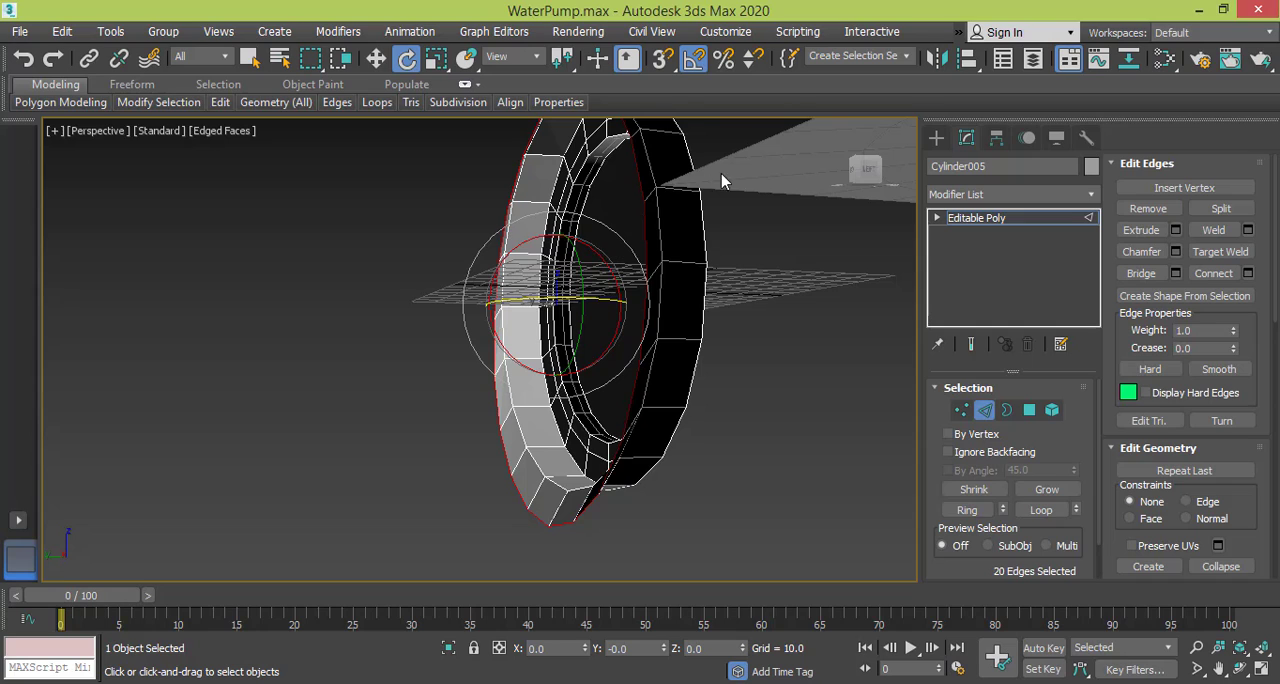
pyautogui.keyDown('alt'); pyautogui.moveTo(667, 184); pyautogui.dragTo(705, 311, button='middle'); pyautogui.keyUp('alt')
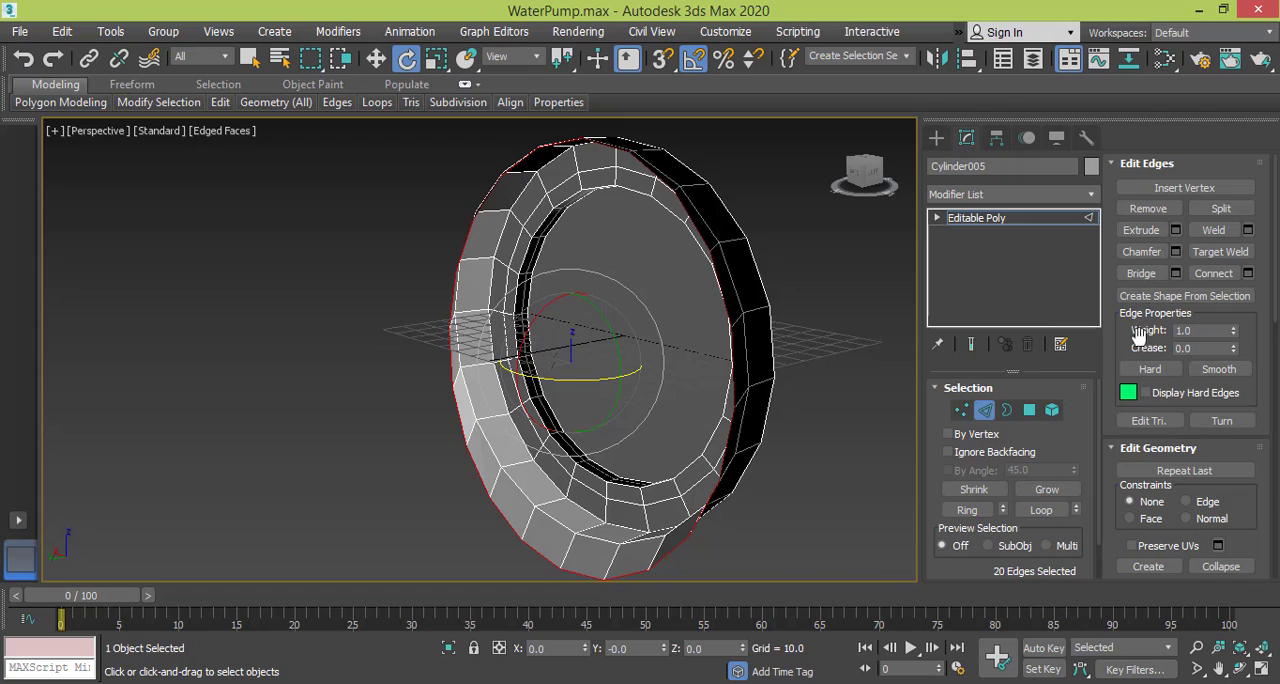
pyautogui.click(1176, 230)
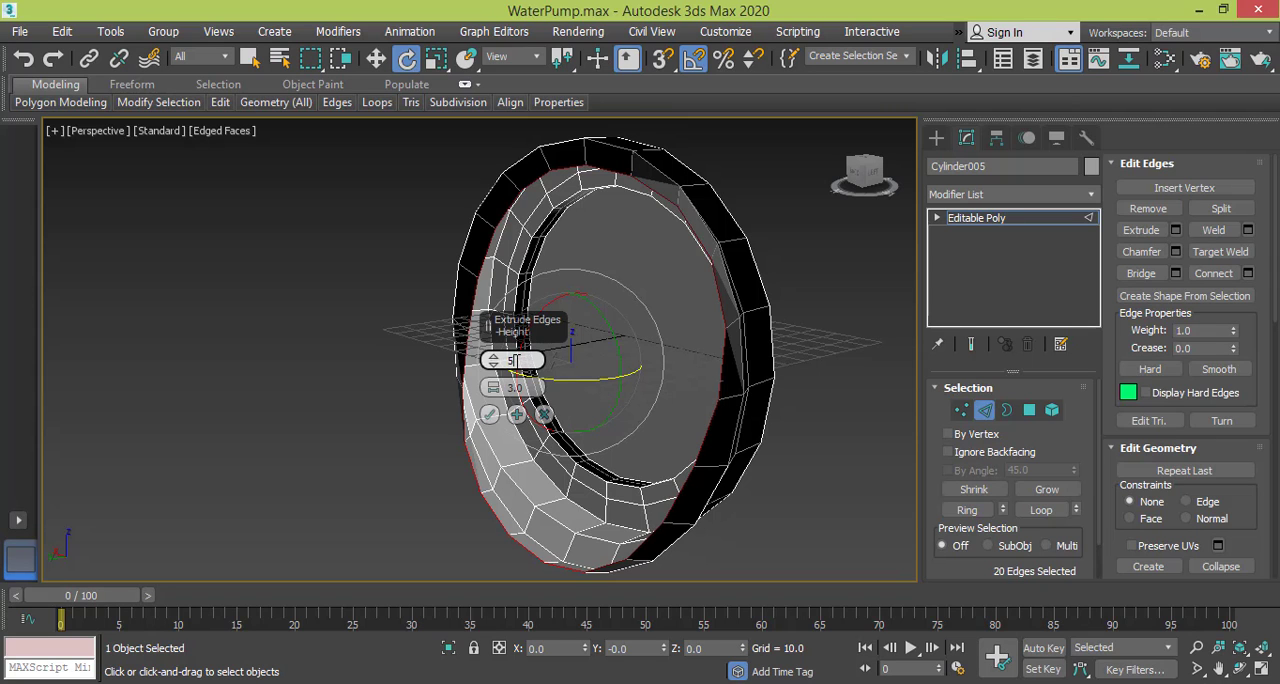
pyautogui.write('5')
pyautogui.press('Return')
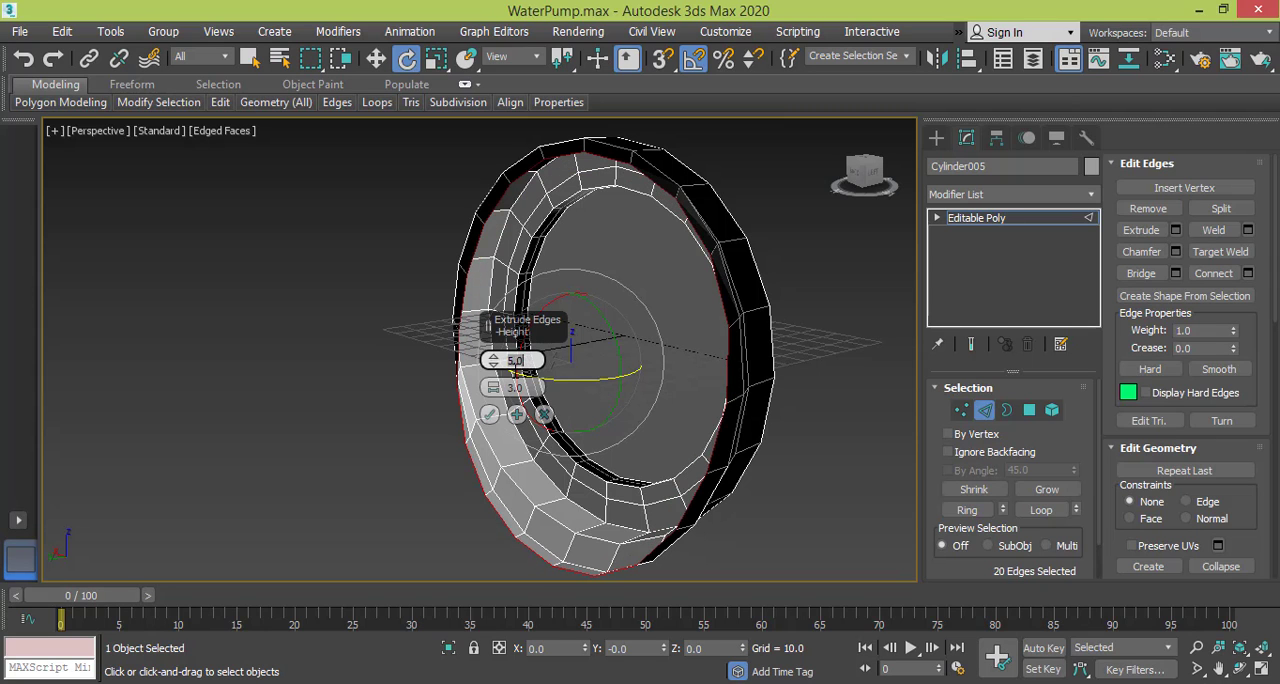
pyautogui.keyDown('alt'); pyautogui.moveTo(515, 362); pyautogui.dragTo(660, 366, button='middle'); pyautogui.keyUp('alt')
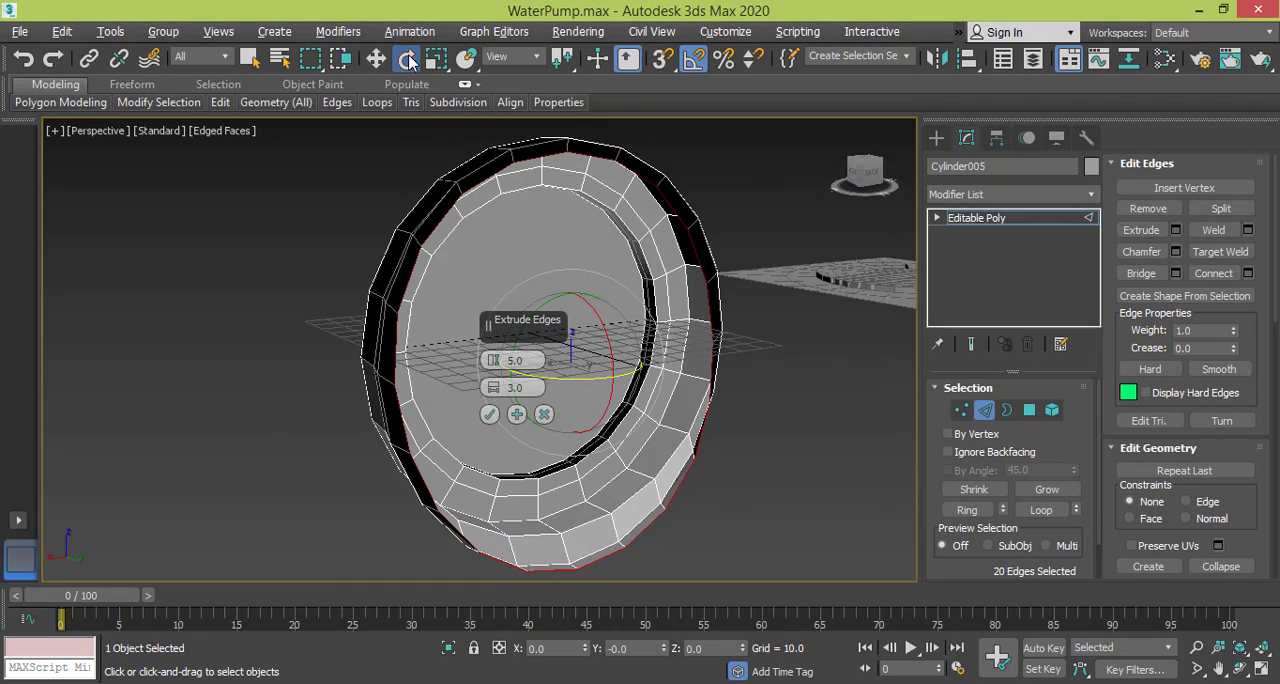
# Nudge the extruded rim loop along Z and scale it outward to widen the flare.
pyautogui.click(376, 60)
pyautogui.moveTo(575, 291); pyautogui.dragTo(575, 286)
pyautogui.keyDown('alt'); pyautogui.moveTo(585, 310); pyautogui.dragTo(524, 299, button='middle'); pyautogui.keyUp('alt')
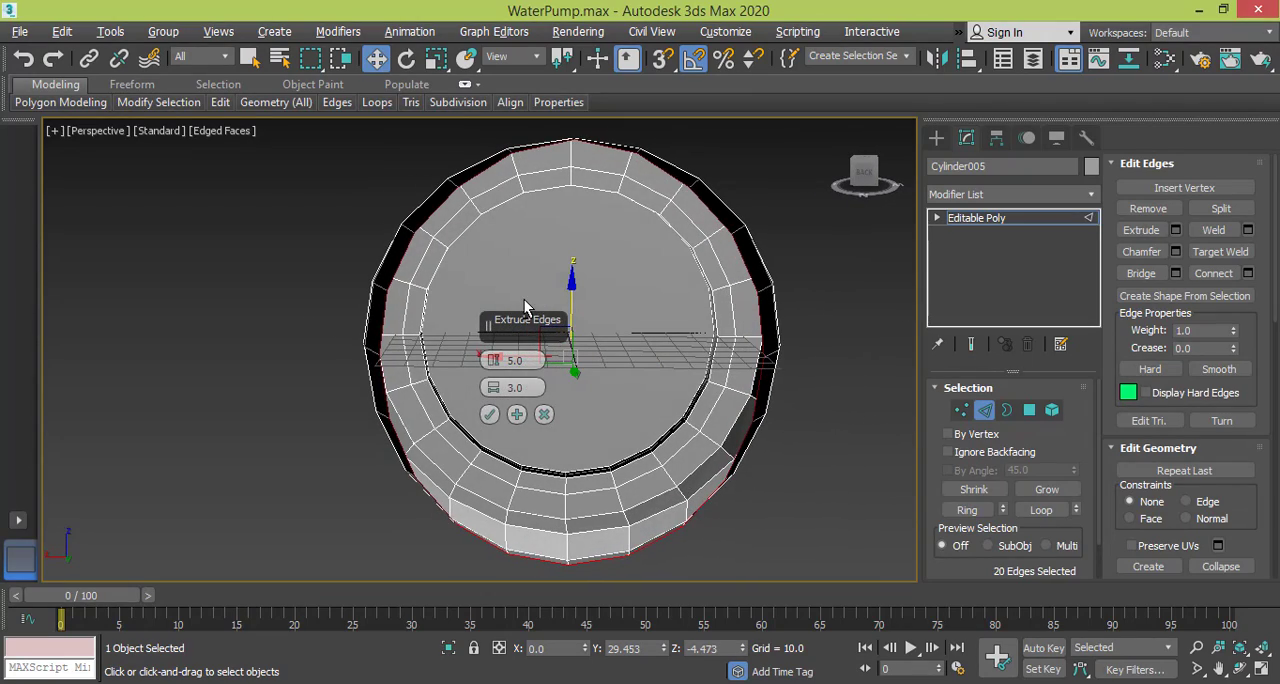
pyautogui.click(436, 58)
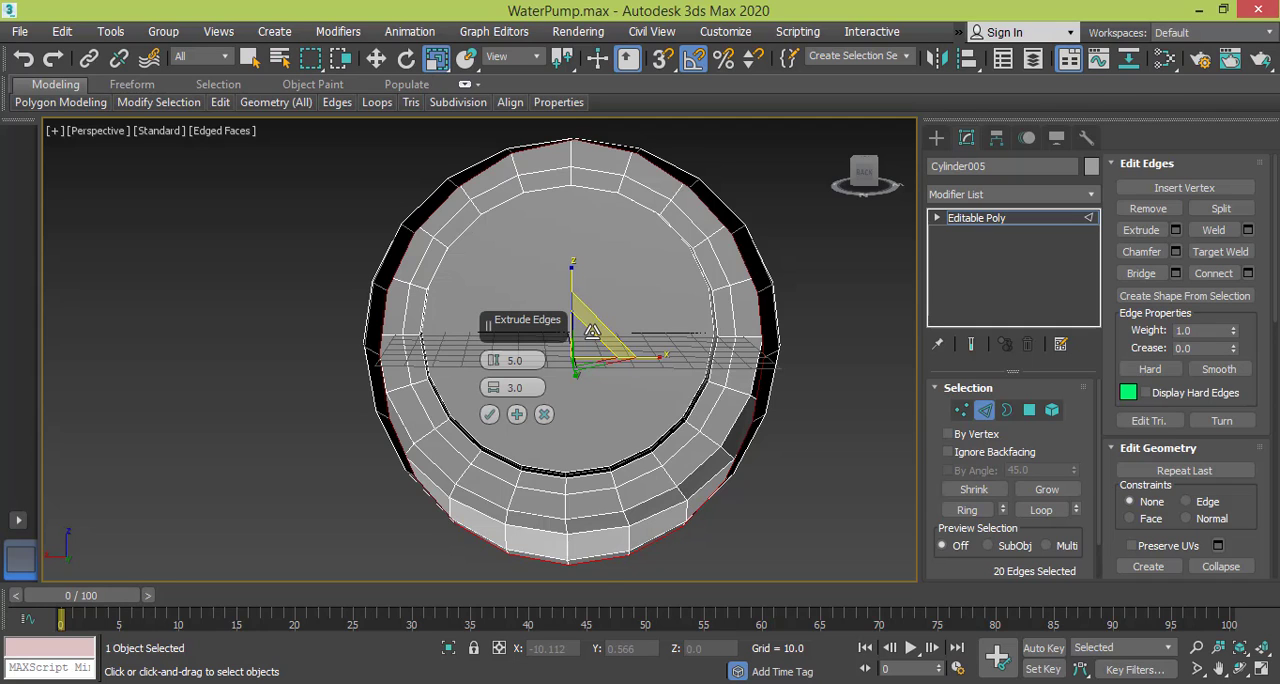
pyautogui.moveTo(590, 332); pyautogui.dragTo(598, 328)
pyautogui.keyDown('alt'); pyautogui.moveTo(598, 328); pyautogui.dragTo(546, 306, button='middle'); pyautogui.keyUp('alt')
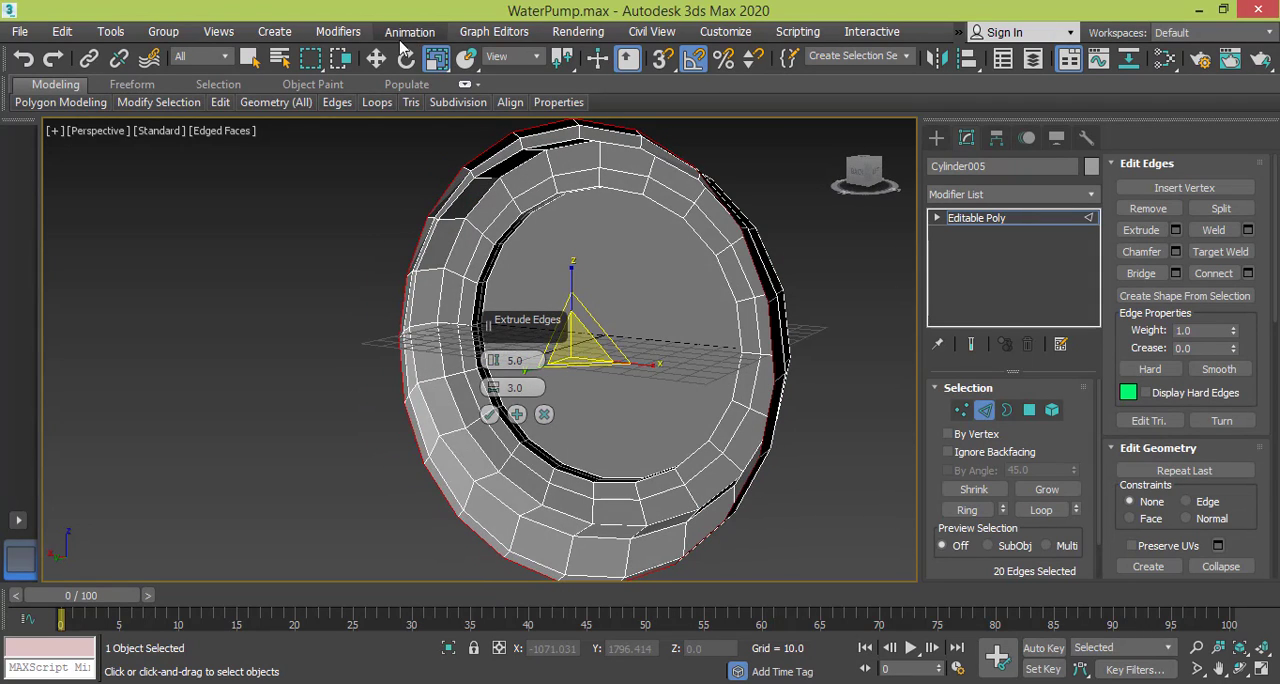
# Lower the widened rim edge loop along Z to about -9.6.
pyautogui.click(376, 58)
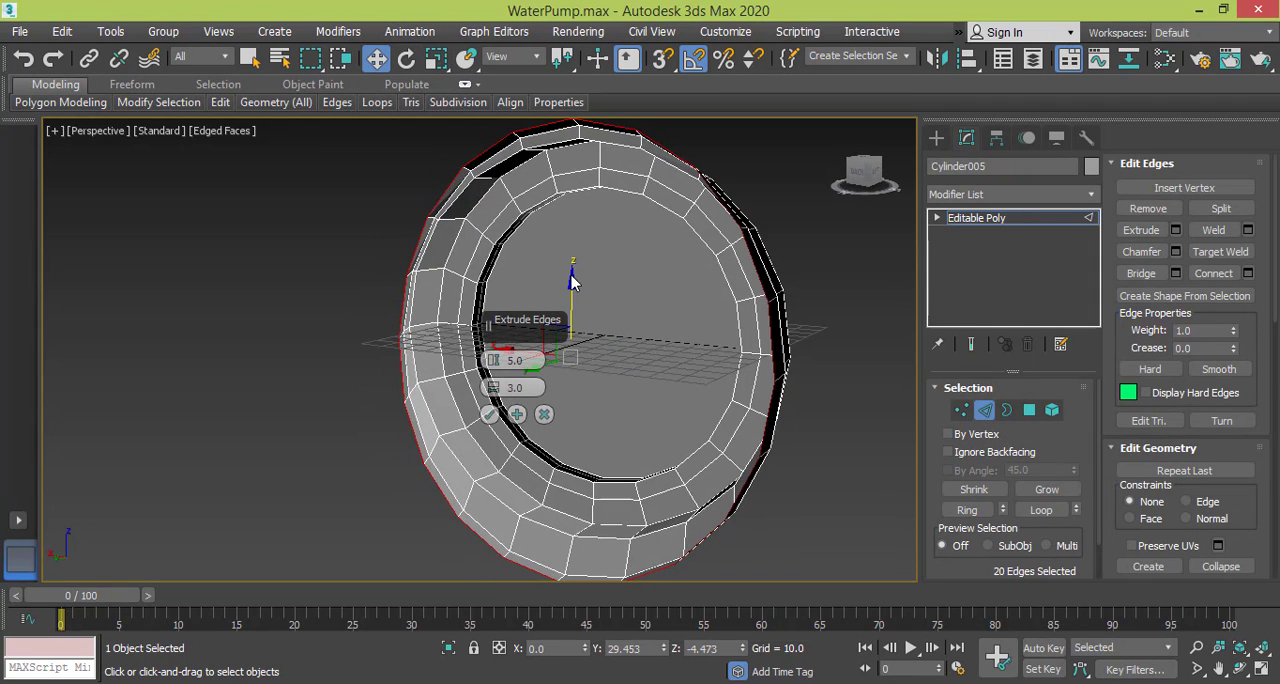
pyautogui.moveTo(571, 277); pyautogui.dragTo(572, 292)
pyautogui.scroll(-3, 580, 305)
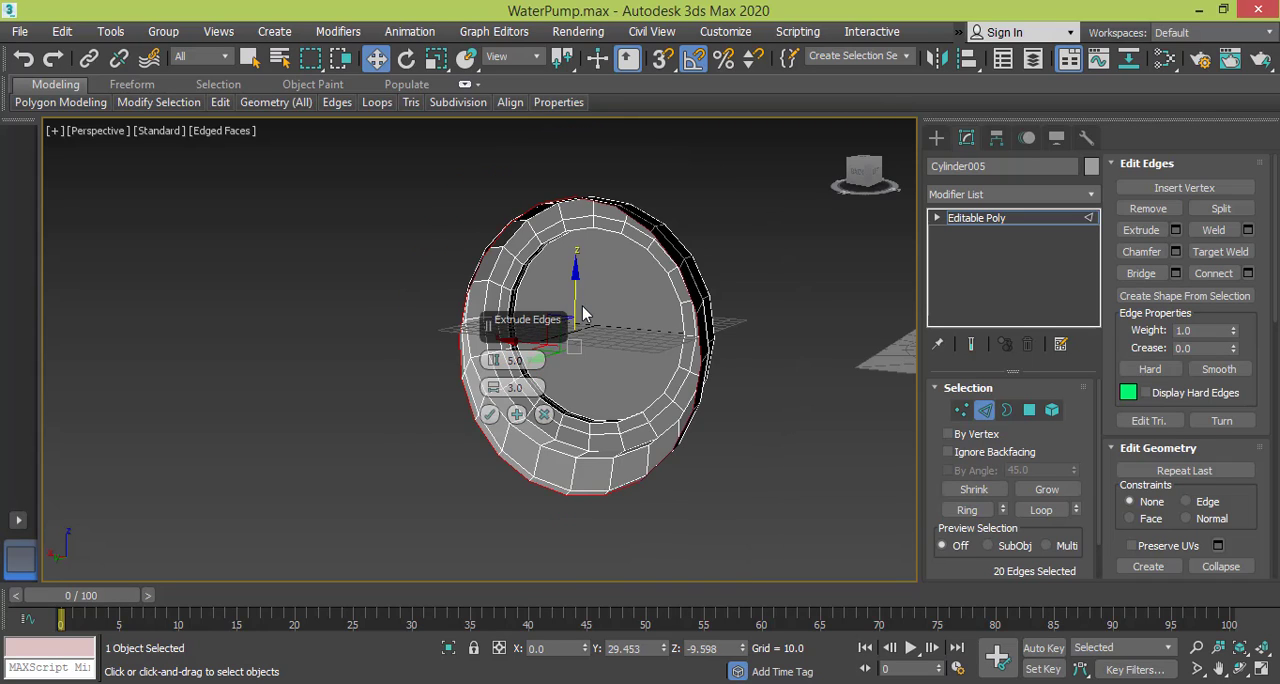
pyautogui.keyDown('alt'); pyautogui.moveTo(585, 330); pyautogui.dragTo(634, 307, button='middle'); pyautogui.keyUp('alt')
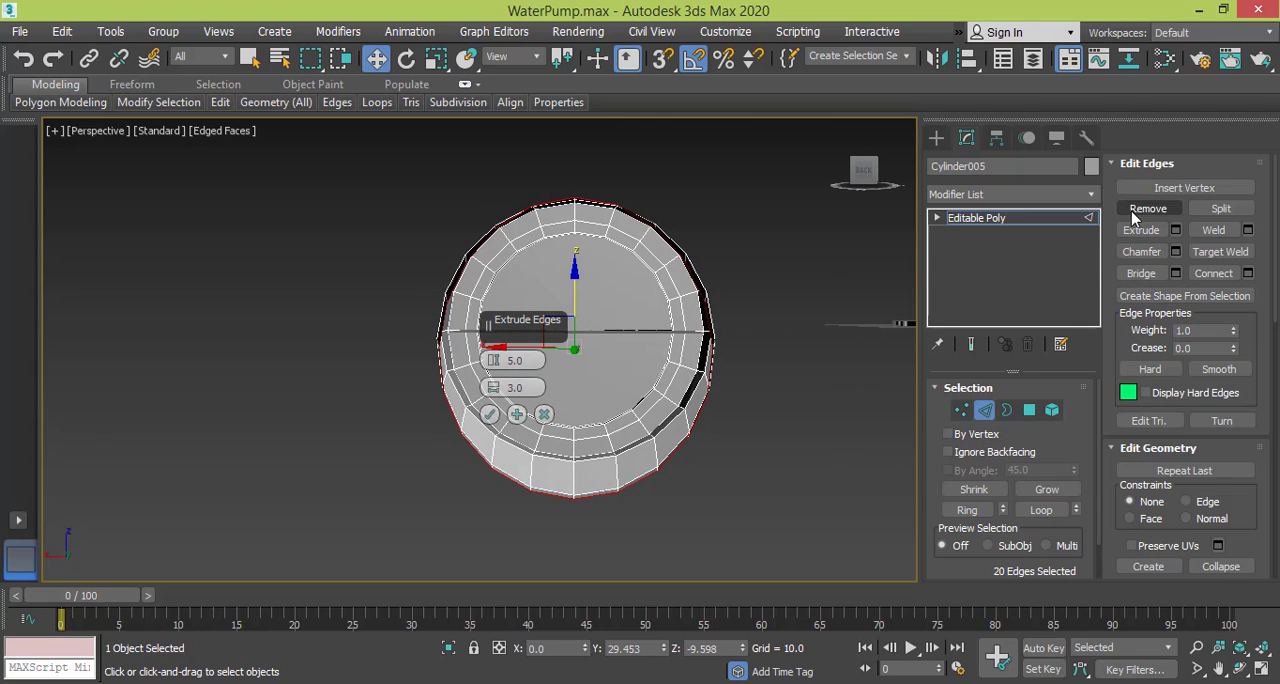
# Extrude the selected rim edge loop again with a height of 20.
pyautogui.click(1173, 231)
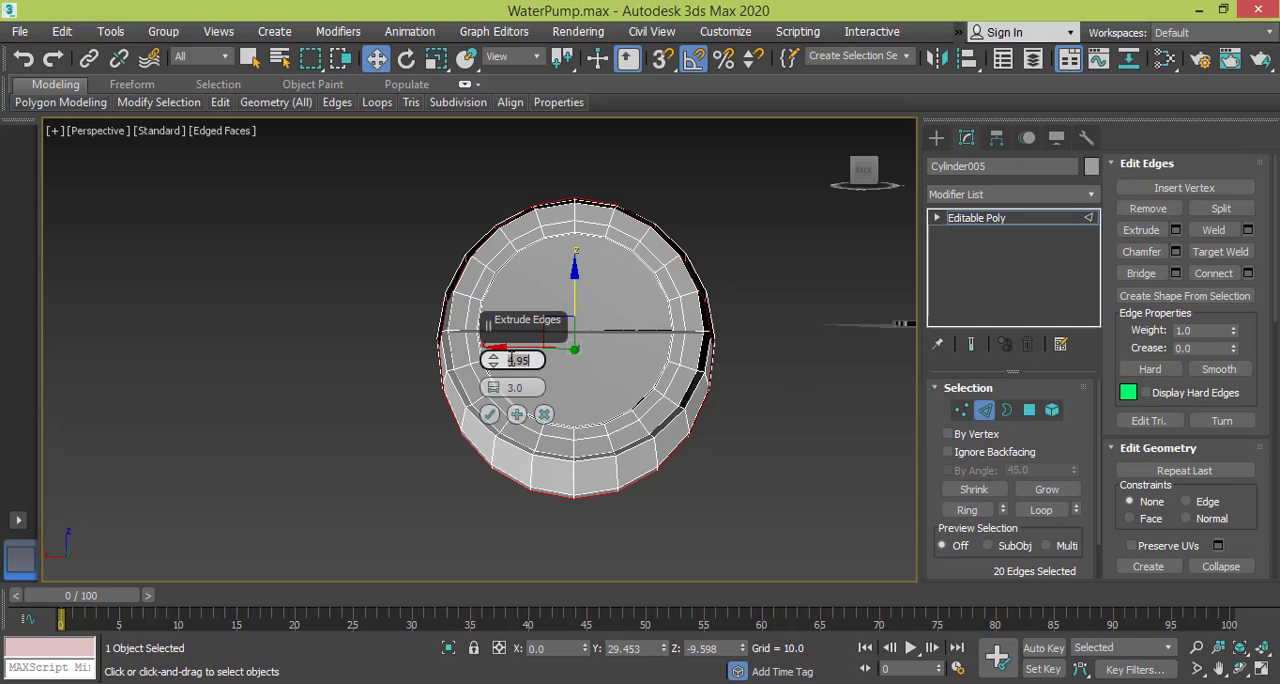
pyautogui.write('20')
pyautogui.press('Return')
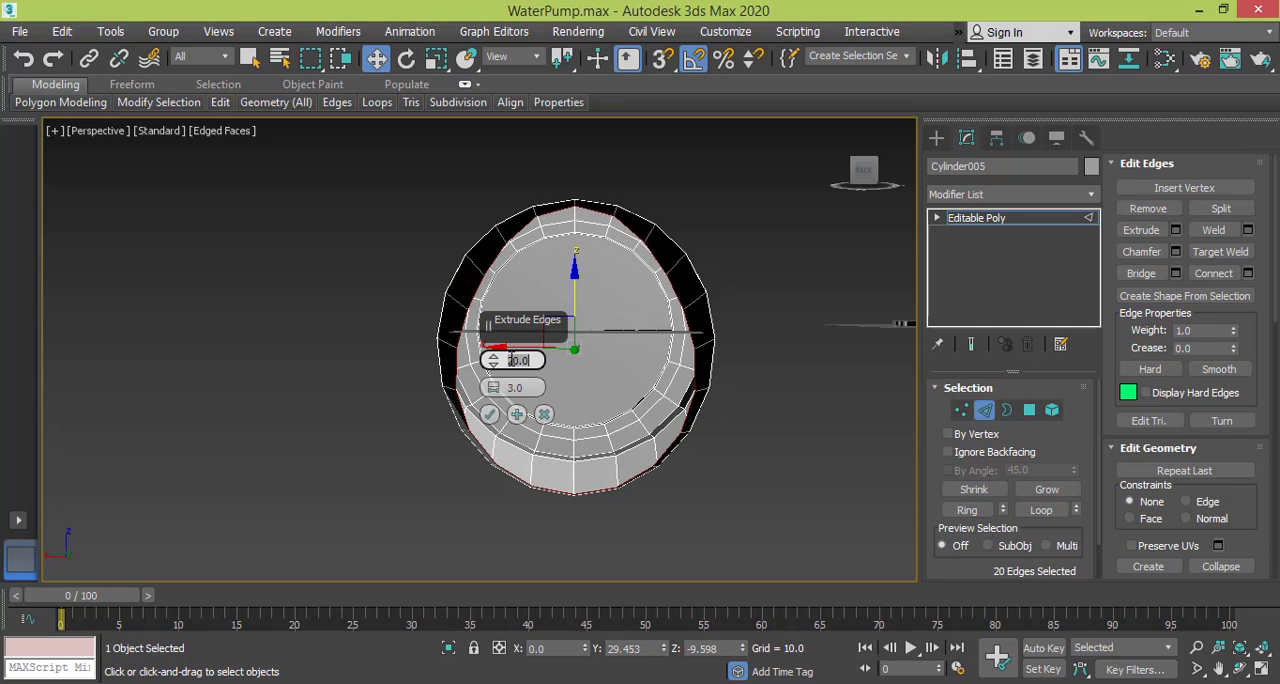
pyautogui.click(489, 415)
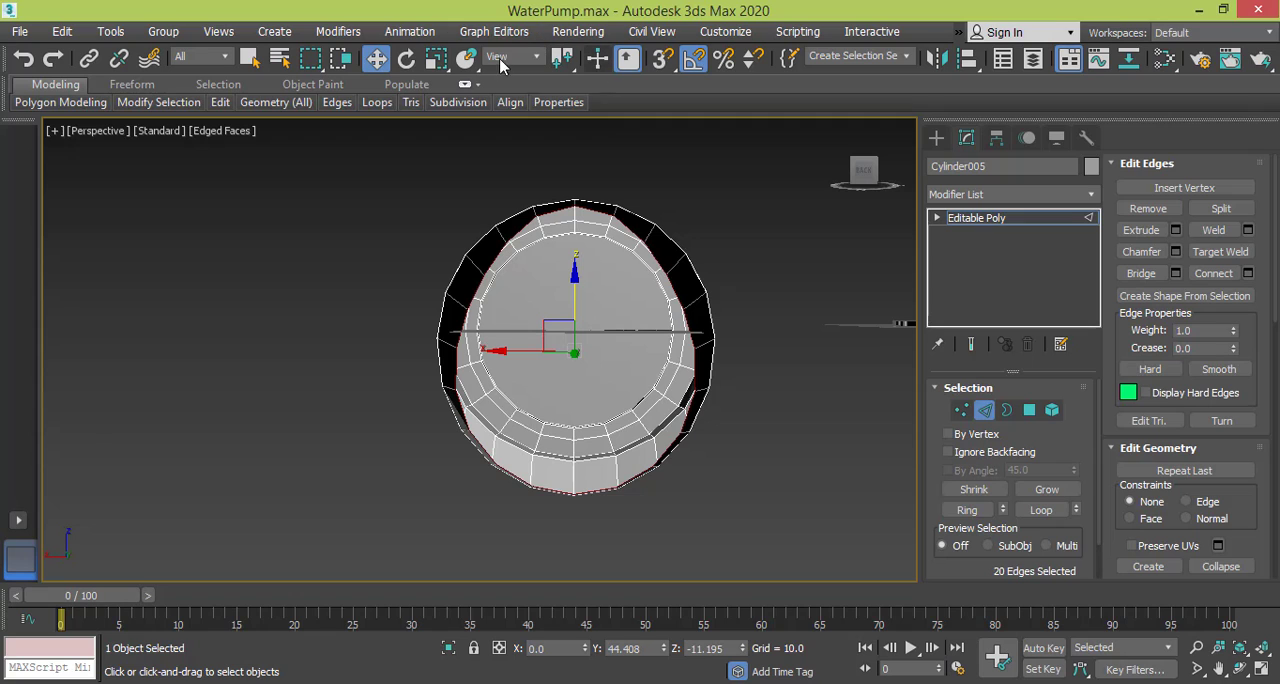
# Scale the newly extruded edge loop far outward in X and Z to form a wide flange around the port.
pyautogui.click(436, 58)
pyautogui.moveTo(584, 338); pyautogui.dragTo(741, 282)
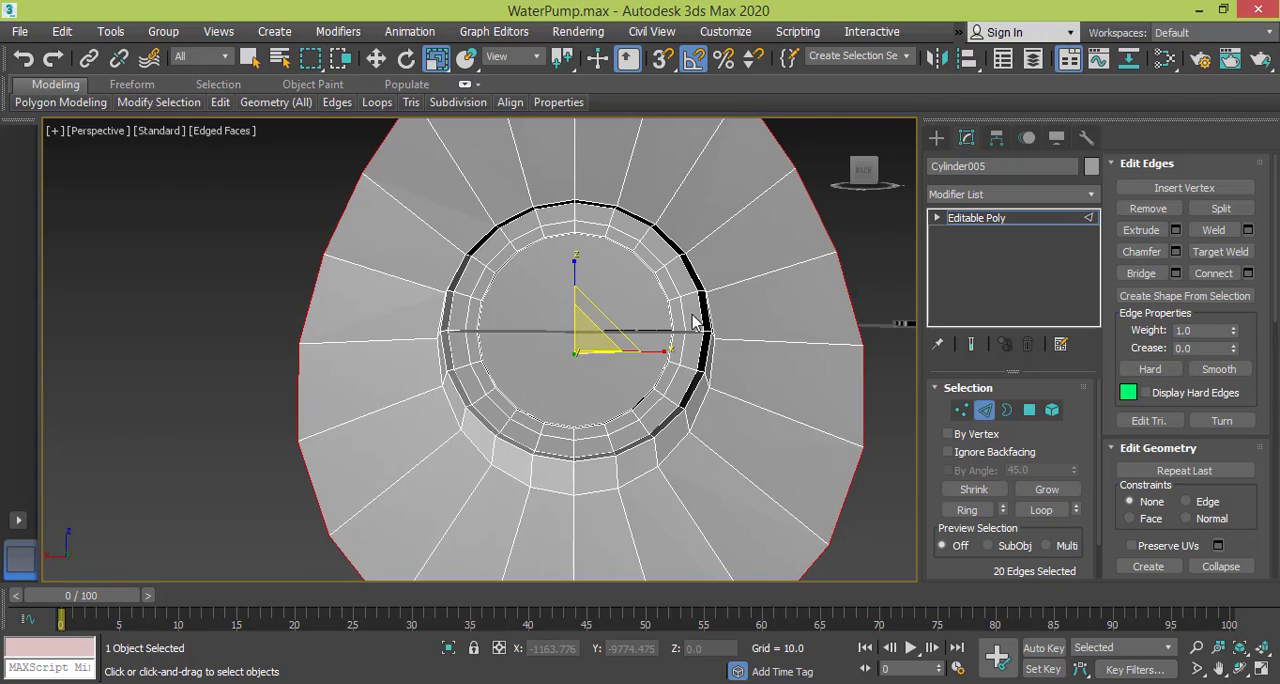
pyautogui.press('f')
pyautogui.scroll(-10, 693, 320)
pyautogui.moveTo(693, 320); pyautogui.dragTo(388, 321, button='middle')
pyautogui.scroll(4, 387, 320)
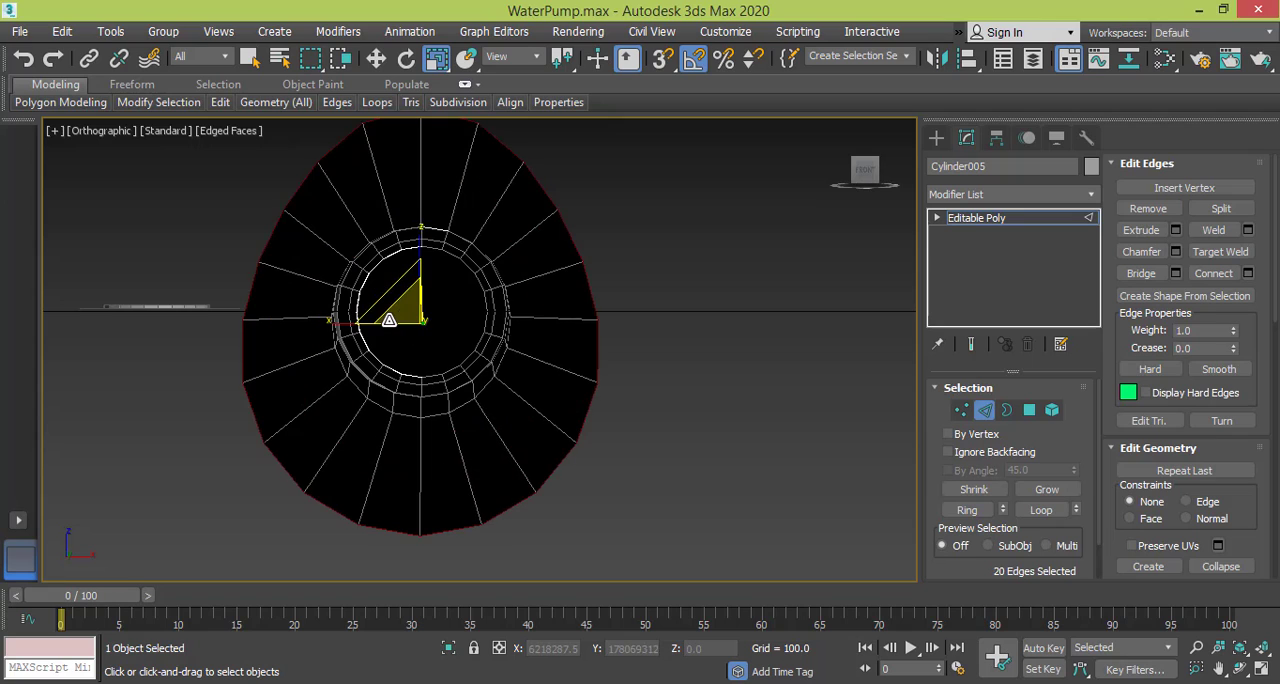
pyautogui.scroll(3, 400, 292)
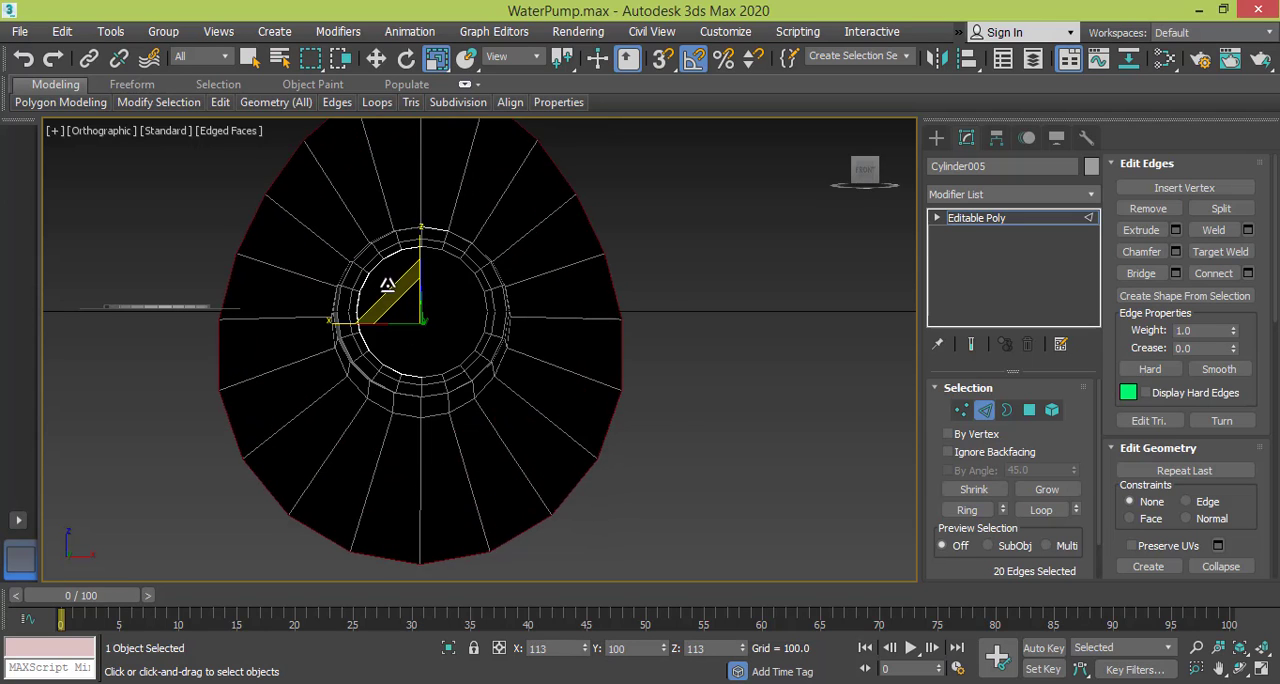
pyautogui.scroll(-4, 585, 279)
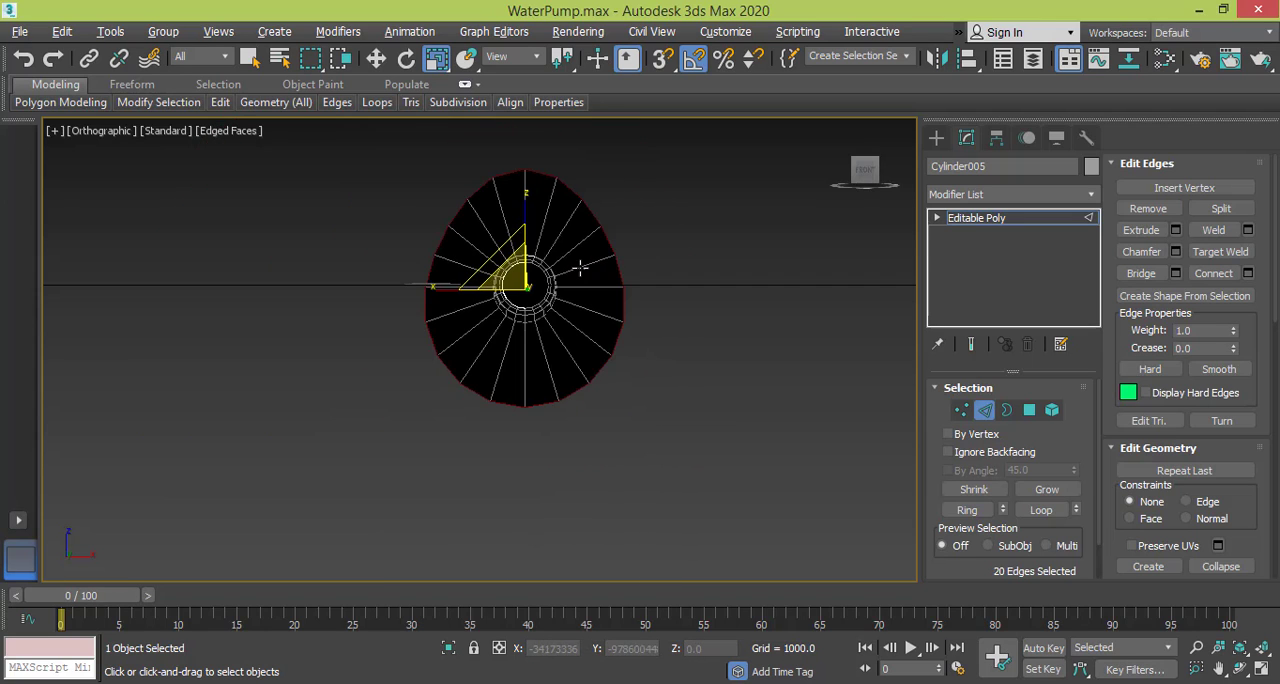
# Set the viewport to the Back view and frame the entire flange.
pyautogui.moveTo(586, 278)
pyautogui.keyDown('alt'); pyautogui.mouseDown(button='middle')
pyautogui.moveTo(405, 263)
pyautogui.moveTo(244, 279)
pyautogui.moveTo(349, 277)
pyautogui.moveTo(170, 198)
pyautogui.mouseUp(button='middle'); pyautogui.keyUp('alt')
pyautogui.click(85, 138)
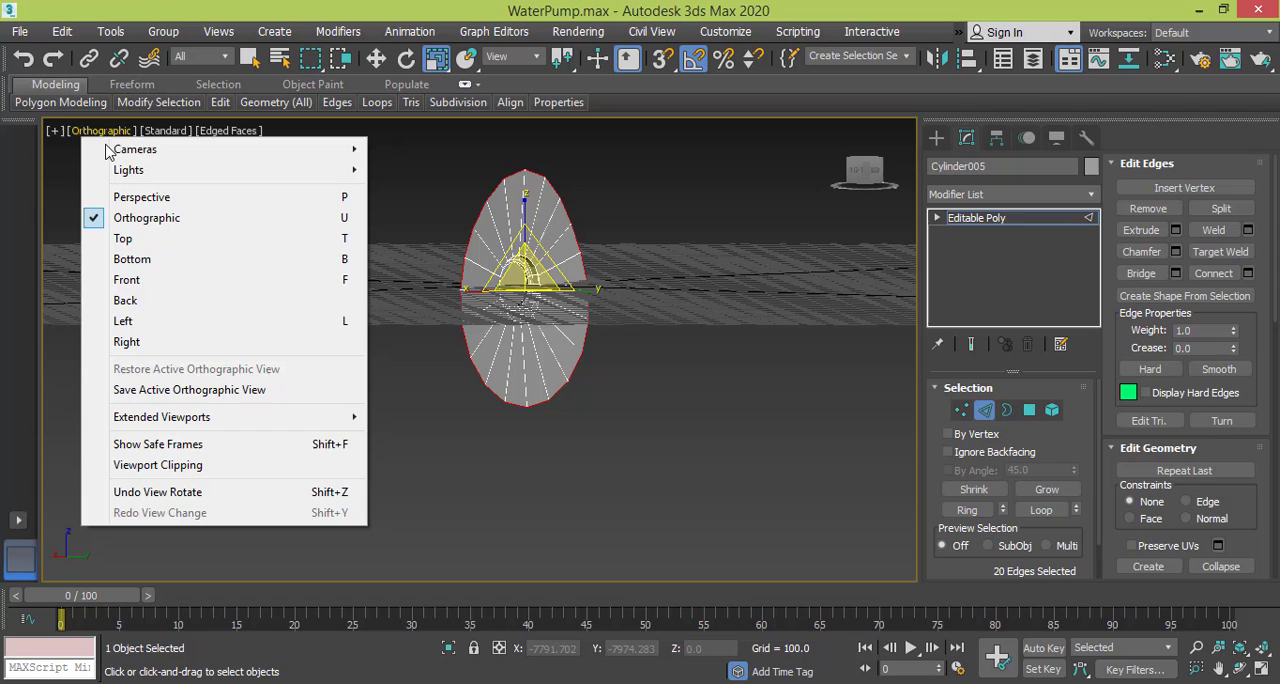
pyautogui.click(183, 300)
pyautogui.scroll(-5, 660, 343)
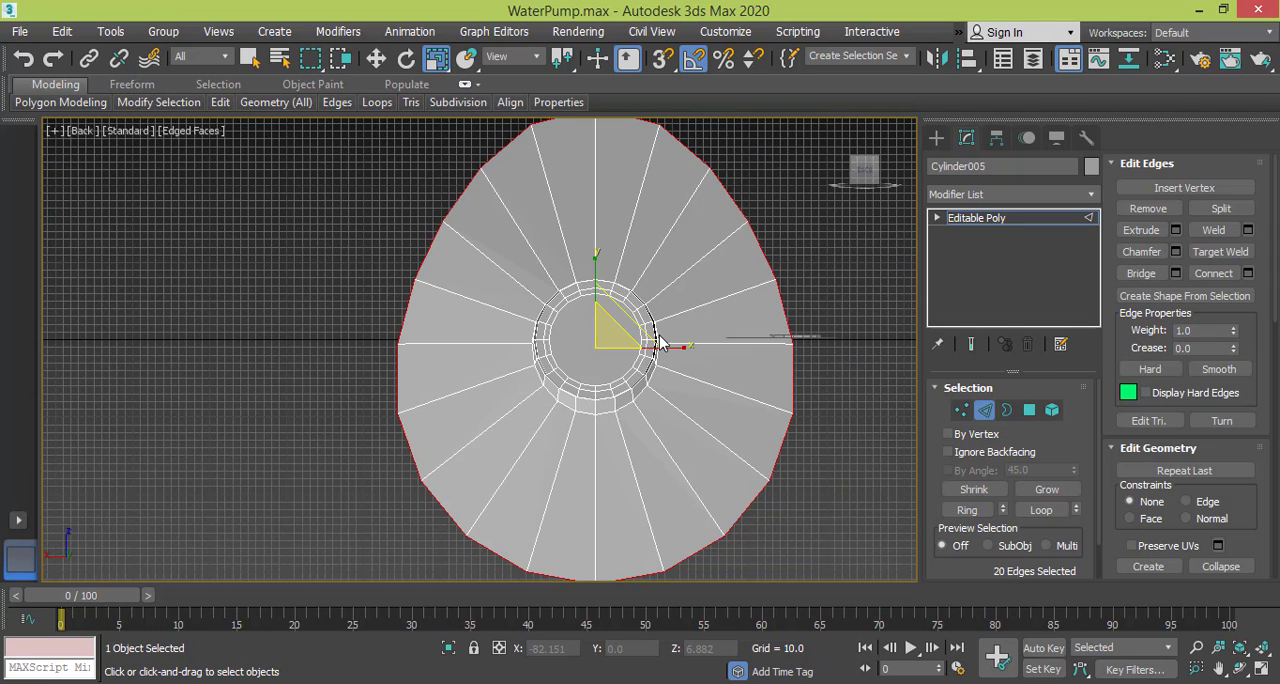
pyautogui.moveTo(643, 329); pyautogui.dragTo(568, 381, button='middle')
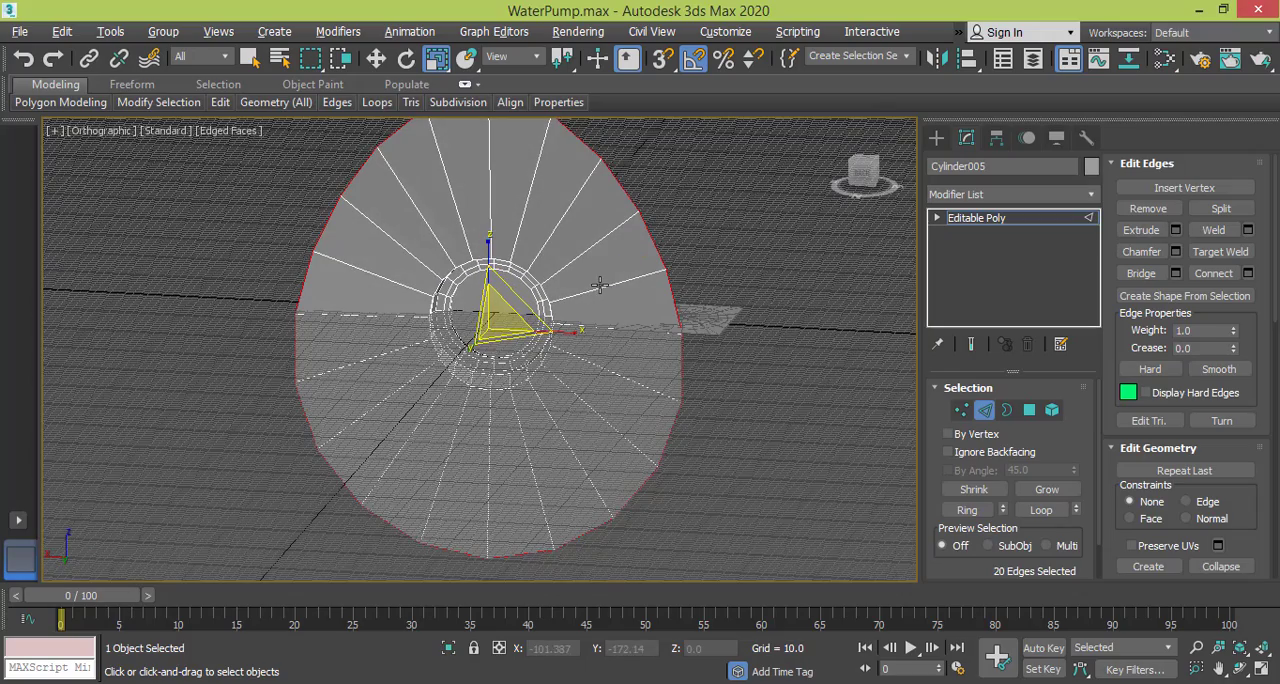
pyautogui.keyDown('alt'); pyautogui.moveTo(600, 285); pyautogui.dragTo(585, 290, button='middle'); pyautogui.keyUp('alt')
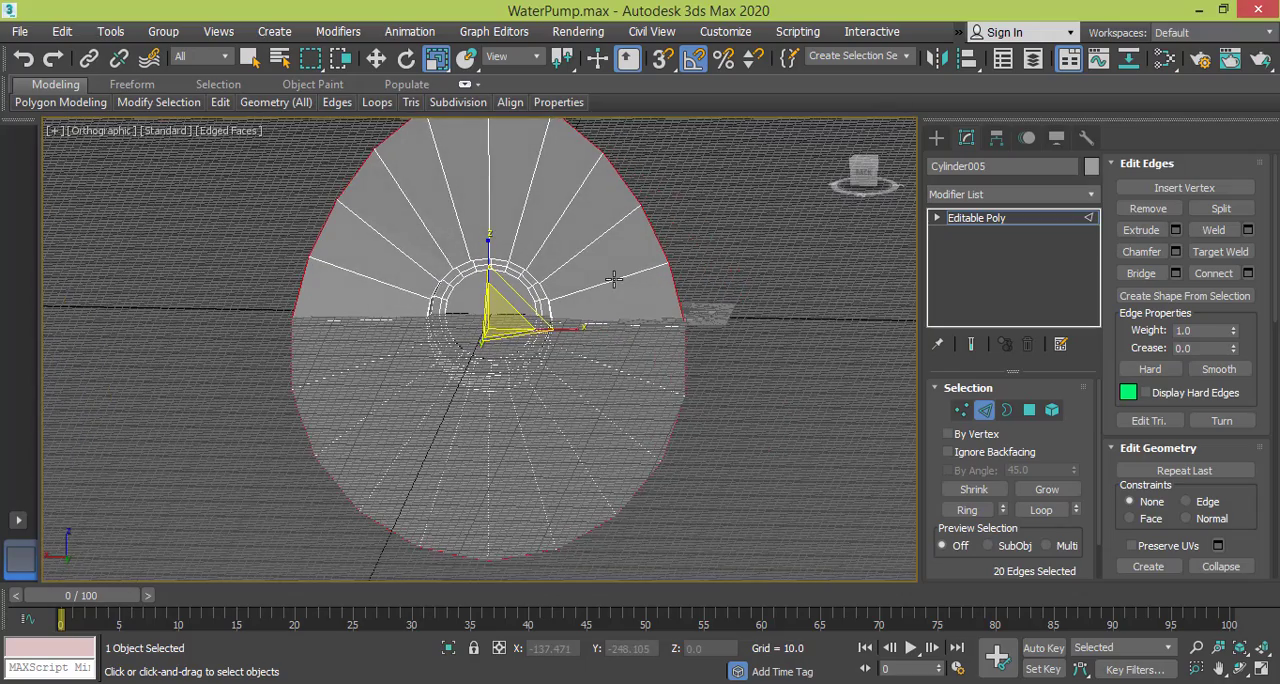
pyautogui.click(136, 139)
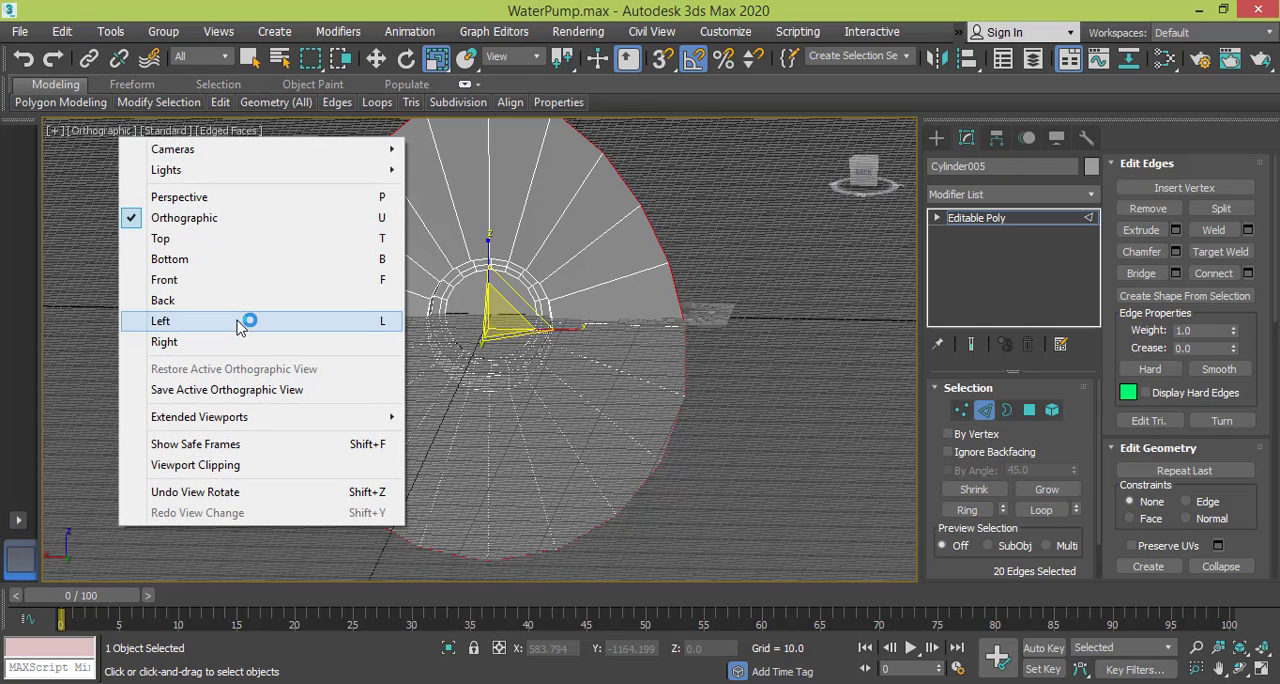
pyautogui.click(248, 300)
pyautogui.scroll(-3, 685, 353)
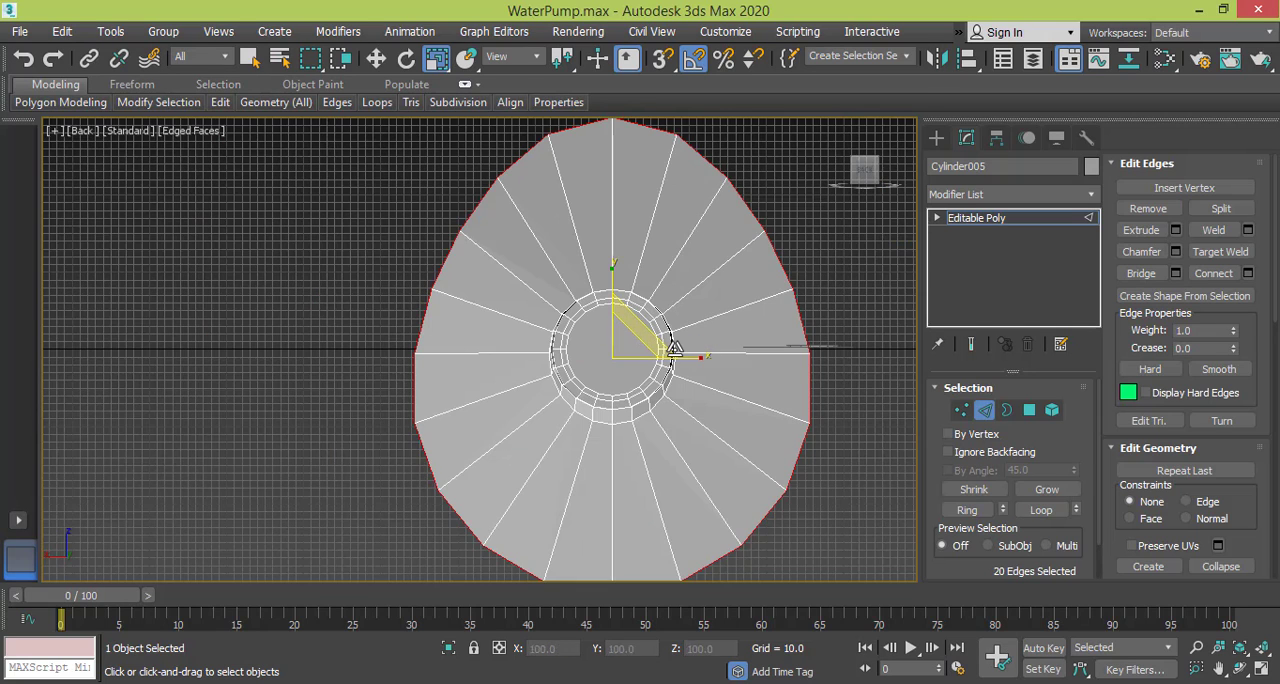
pyautogui.scroll(-2, 674, 349)
pyautogui.moveTo(646, 343); pyautogui.dragTo(518, 337, button='middle')
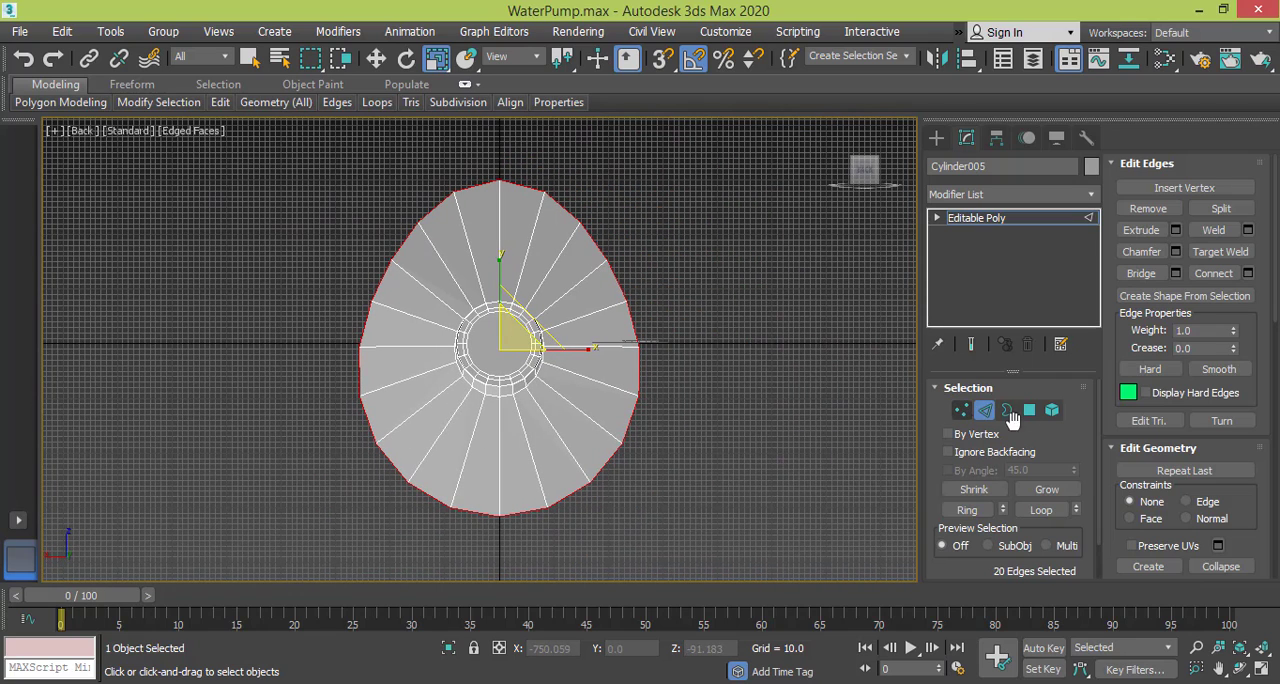
# Select the five topmost flange vertices in the Back view and scale them along Y into a flat horizontal edge.
pyautogui.click(962, 412)
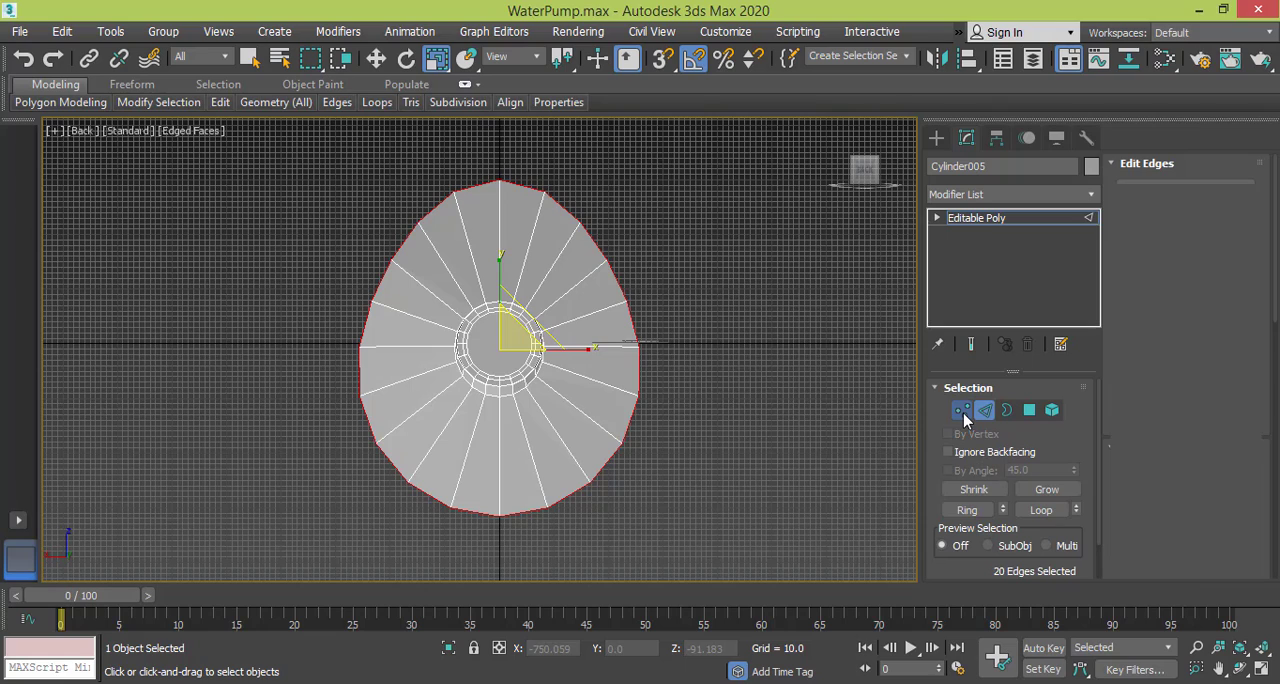
pyautogui.click(553, 229)
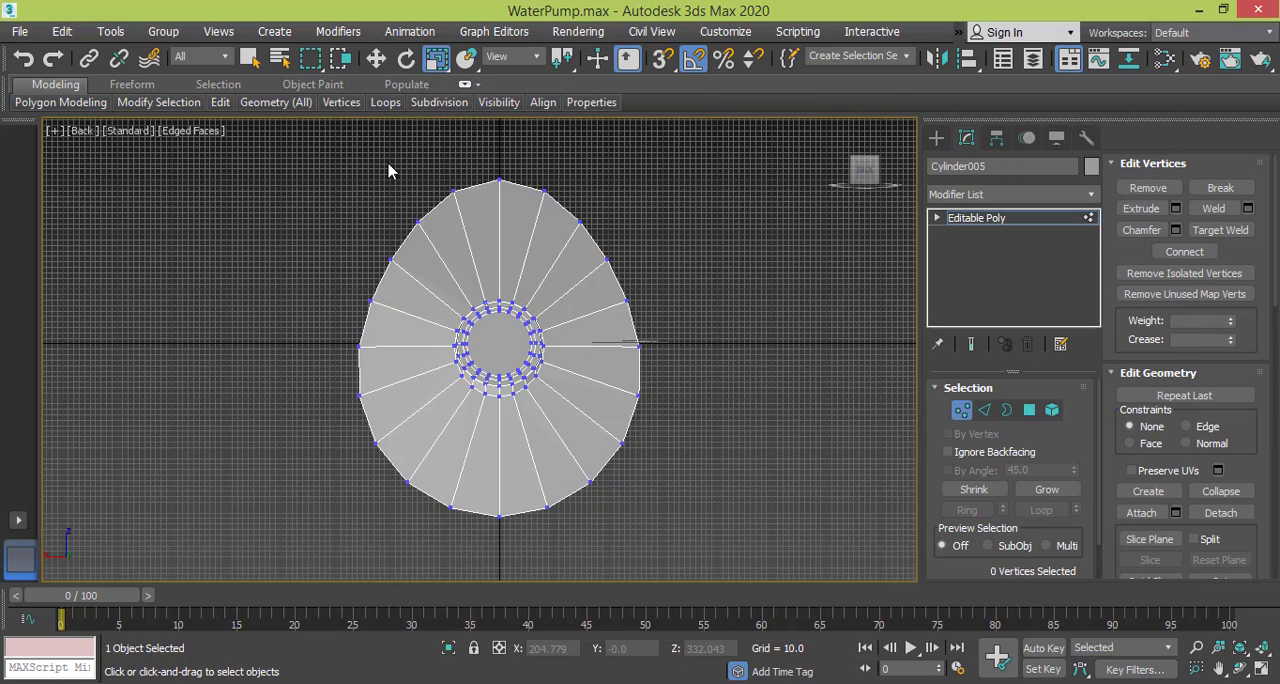
pyautogui.moveTo(638, 237); pyautogui.dragTo(638, 237)
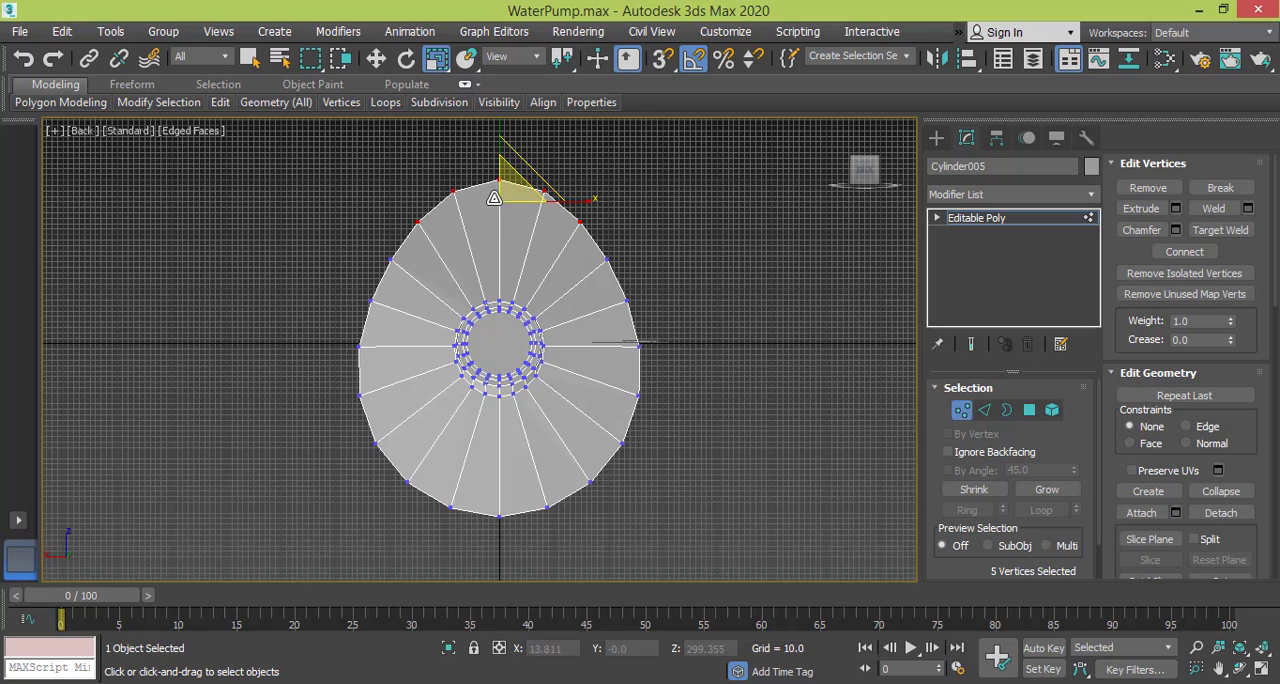
pyautogui.moveTo(494, 198); pyautogui.dragTo(528, 247, button='middle')
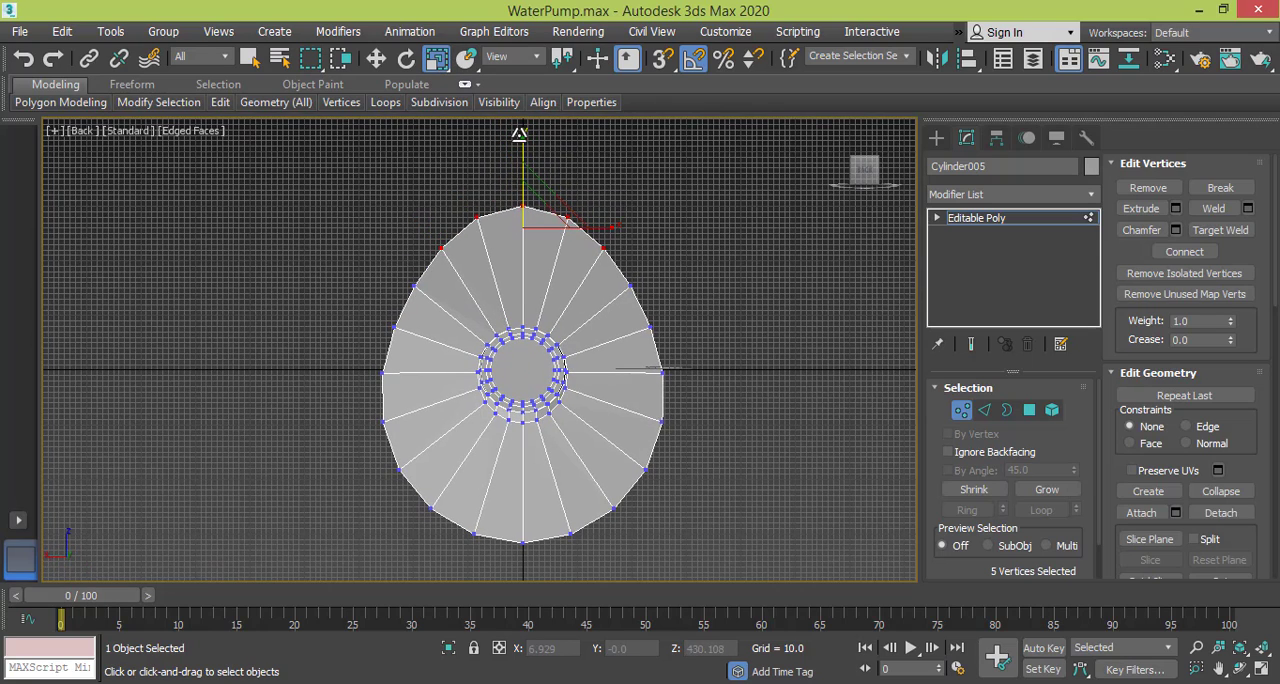
pyautogui.moveTo(521, 135); pyautogui.dragTo(518, 235)
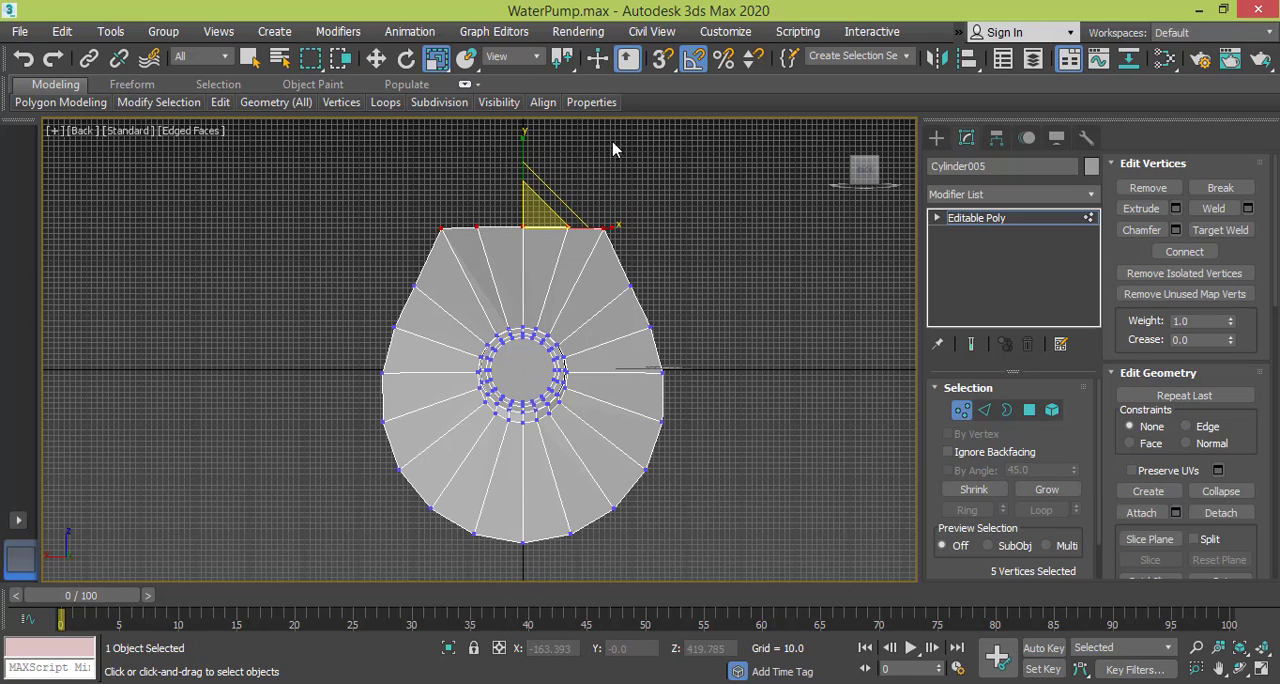
# Select the flange's two top corner vertices in the Back view and scale them apart along X to widen the top edge.
pyautogui.click(661, 240)
pyautogui.moveTo(596, 253); pyautogui.dragTo(595, 251)
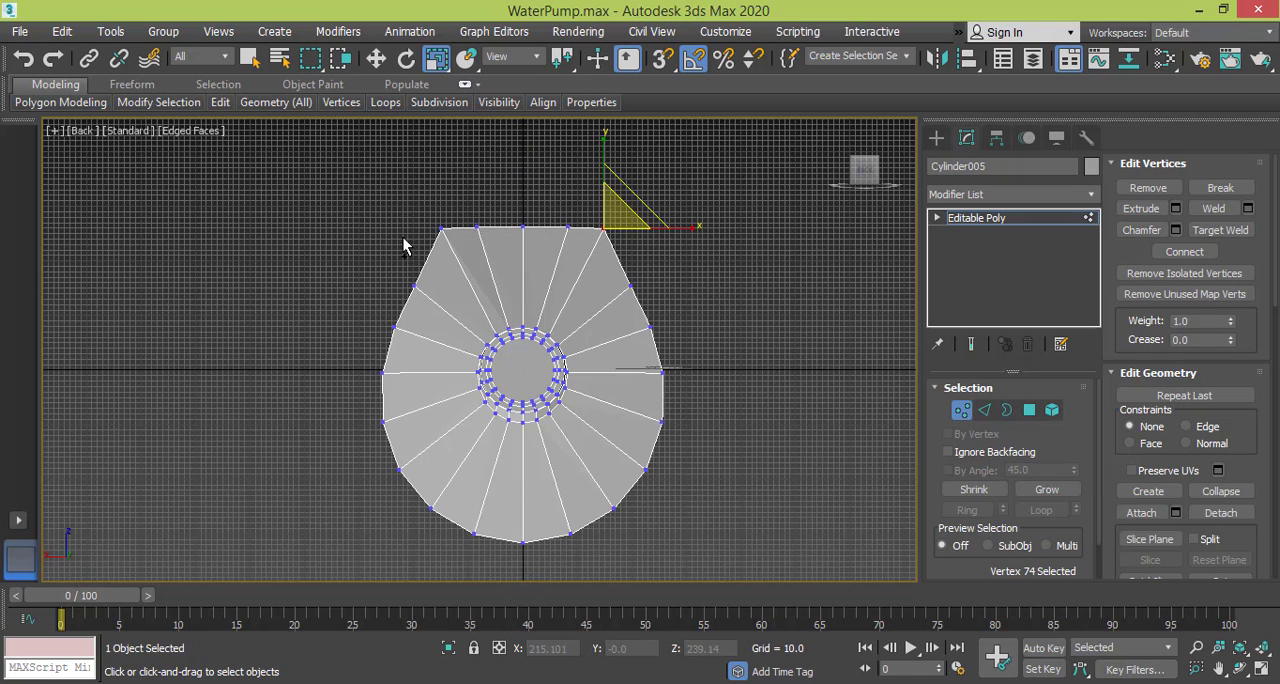
pyautogui.moveTo(412, 216); pyautogui.dragTo(449, 259)
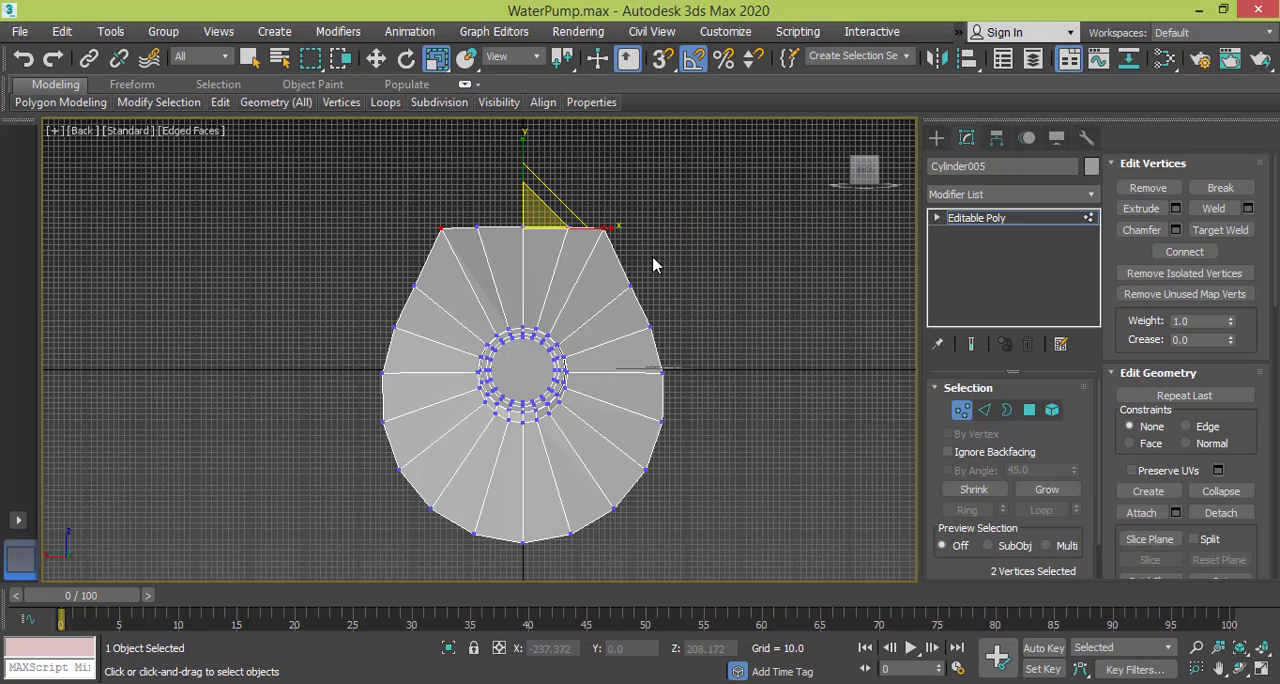
pyautogui.moveTo(616, 228); pyautogui.dragTo(656, 229)
pyautogui.click(684, 288)
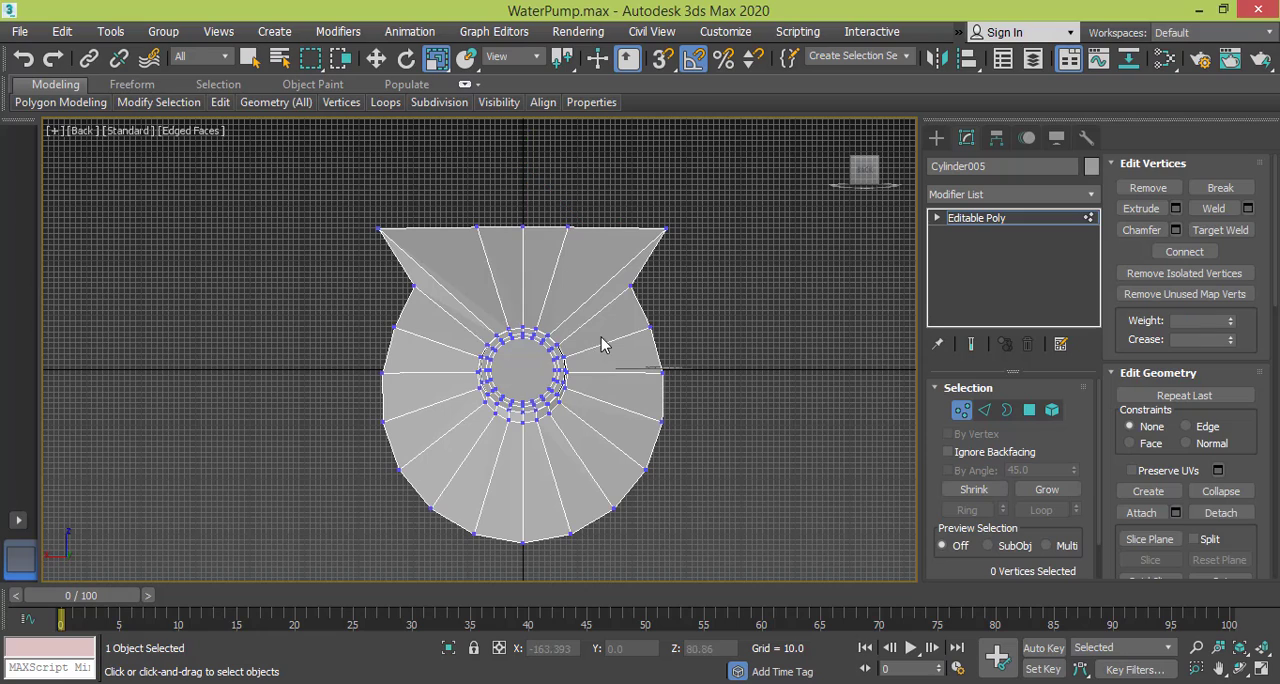
# Select the five lowest flange vertices and scale them along Y into a flat horizontal bottom edge.
pyautogui.moveTo(694, 576); pyautogui.dragTo(694, 577)
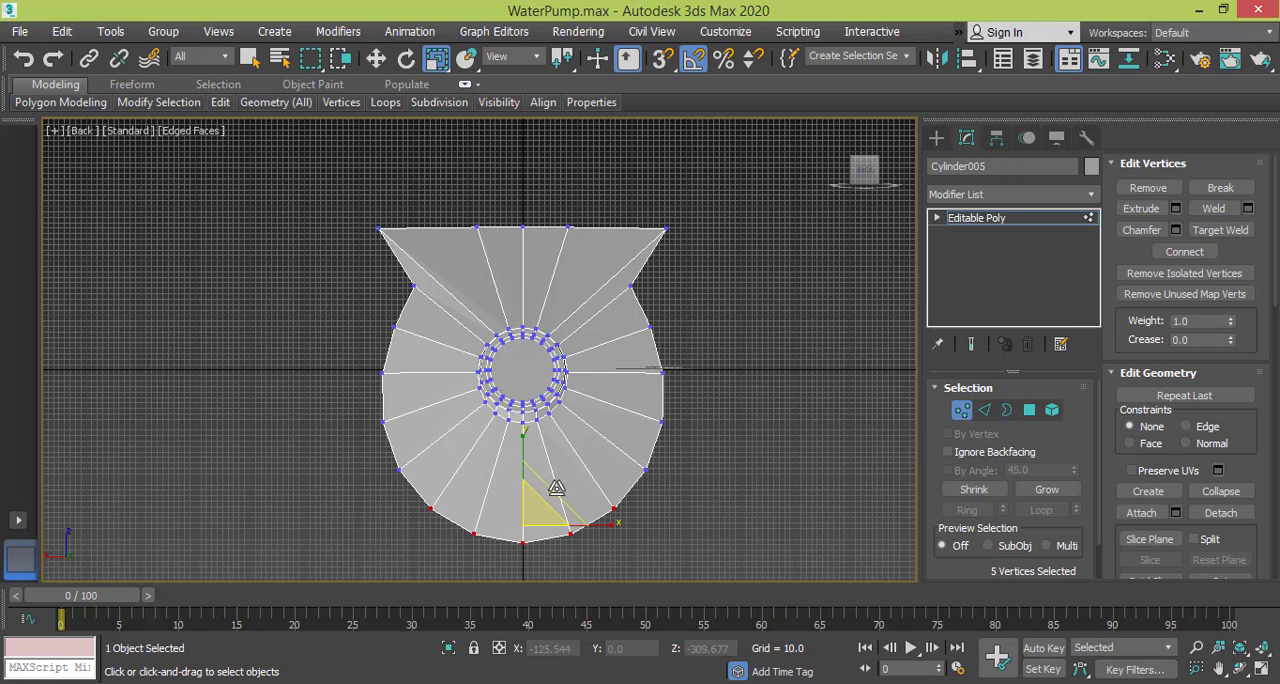
pyautogui.click(522, 423)
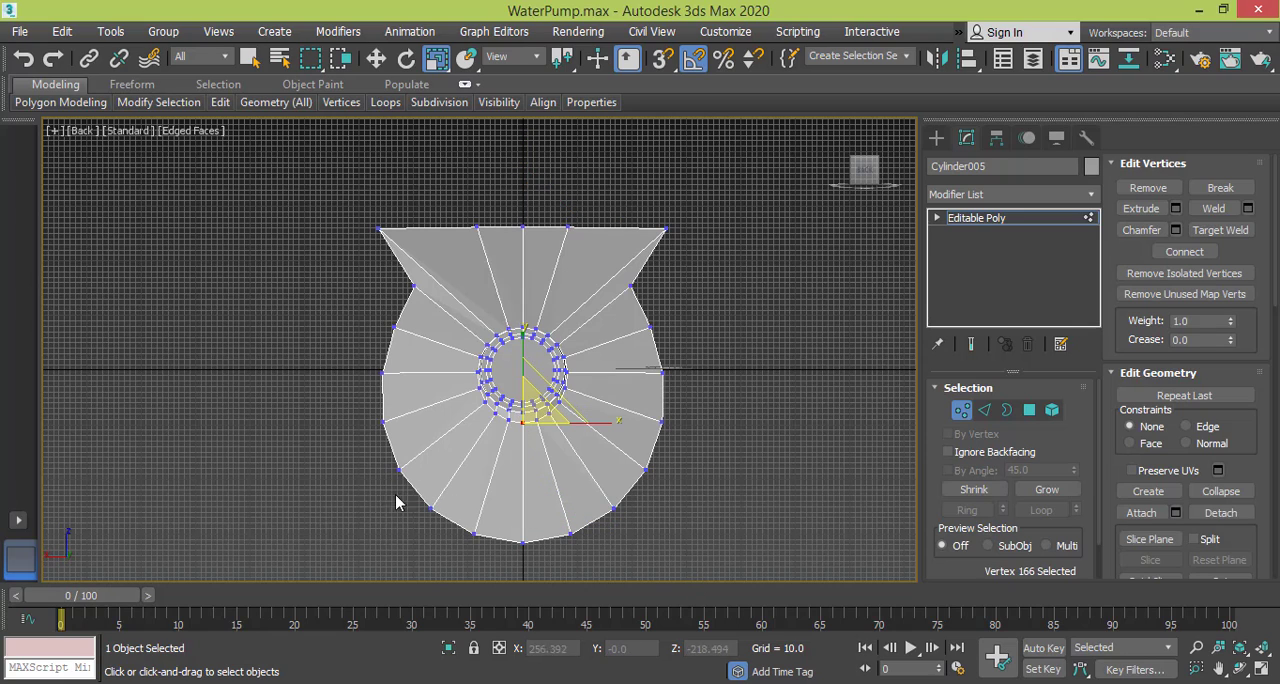
pyautogui.moveTo(396, 502); pyautogui.dragTo(698, 582)
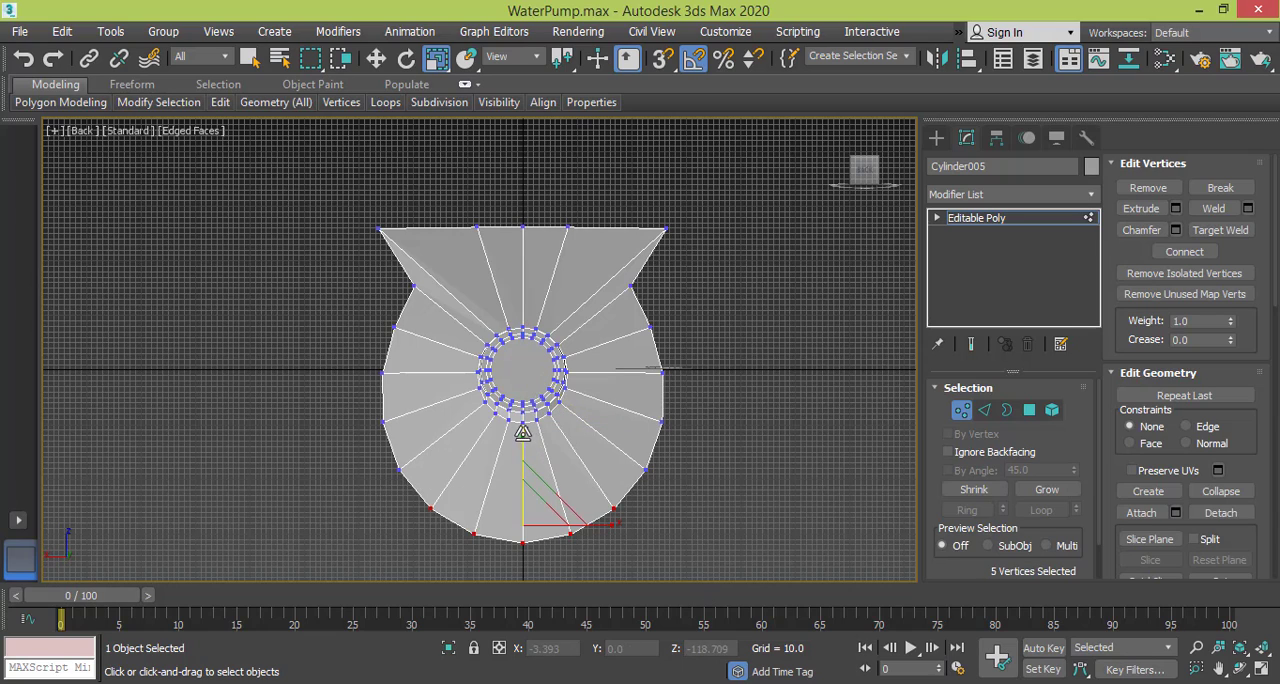
pyautogui.moveTo(522, 433); pyautogui.dragTo(533, 678)
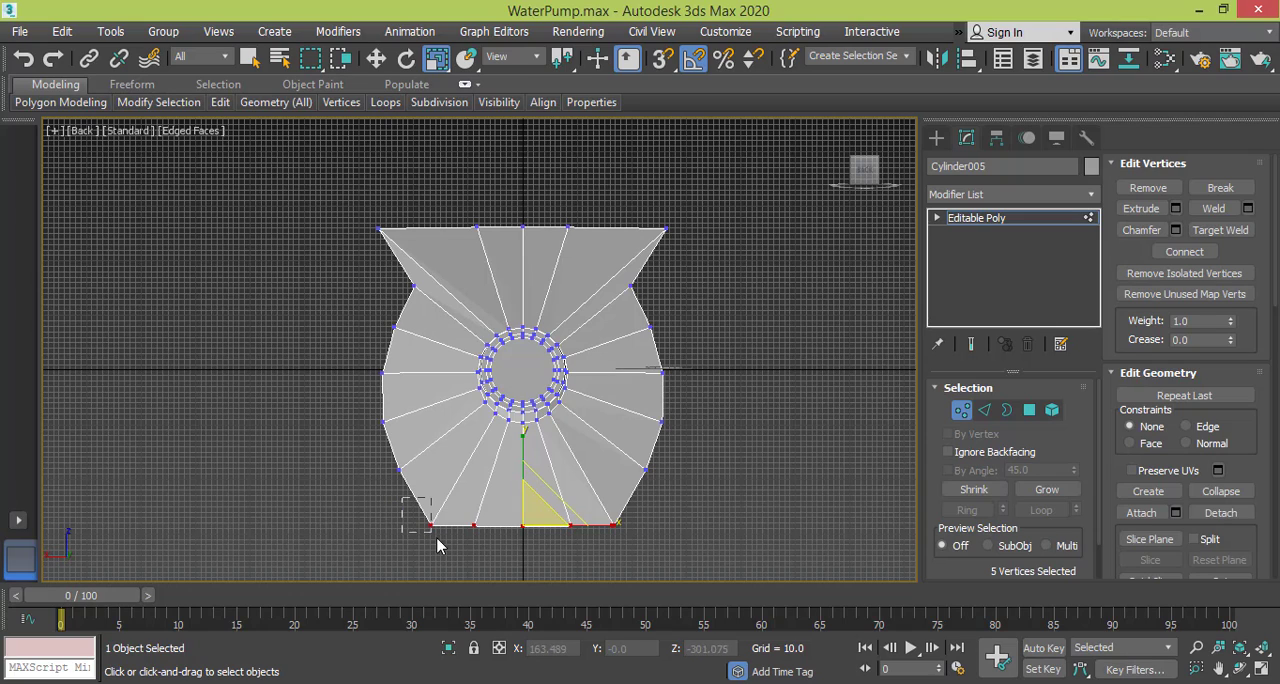
# Select the two bottom corner vertices of the flange and scale them apart along X to widen the bottom edge.
pyautogui.moveTo(437, 545); pyautogui.dragTo(438, 546)
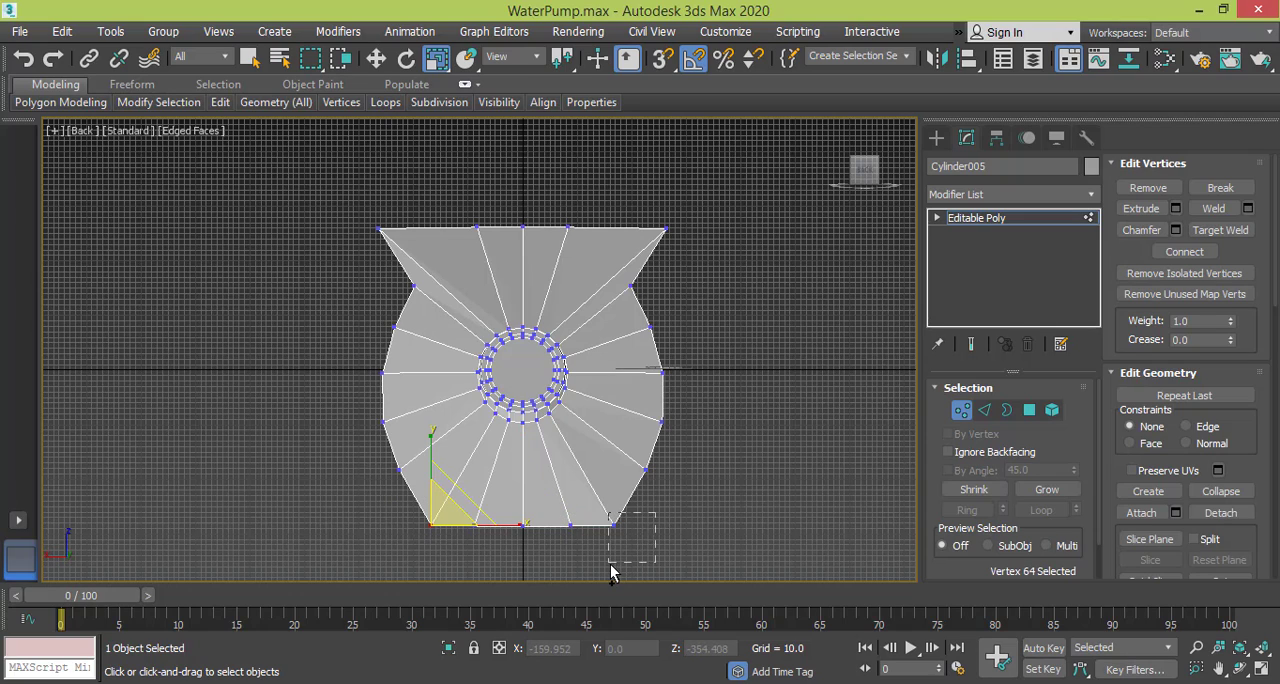
pyautogui.keyDown('ctrl'); pyautogui.moveTo(610, 564); pyautogui.dragTo(645, 520); pyautogui.keyUp('ctrl')
pyautogui.click(691, 214)
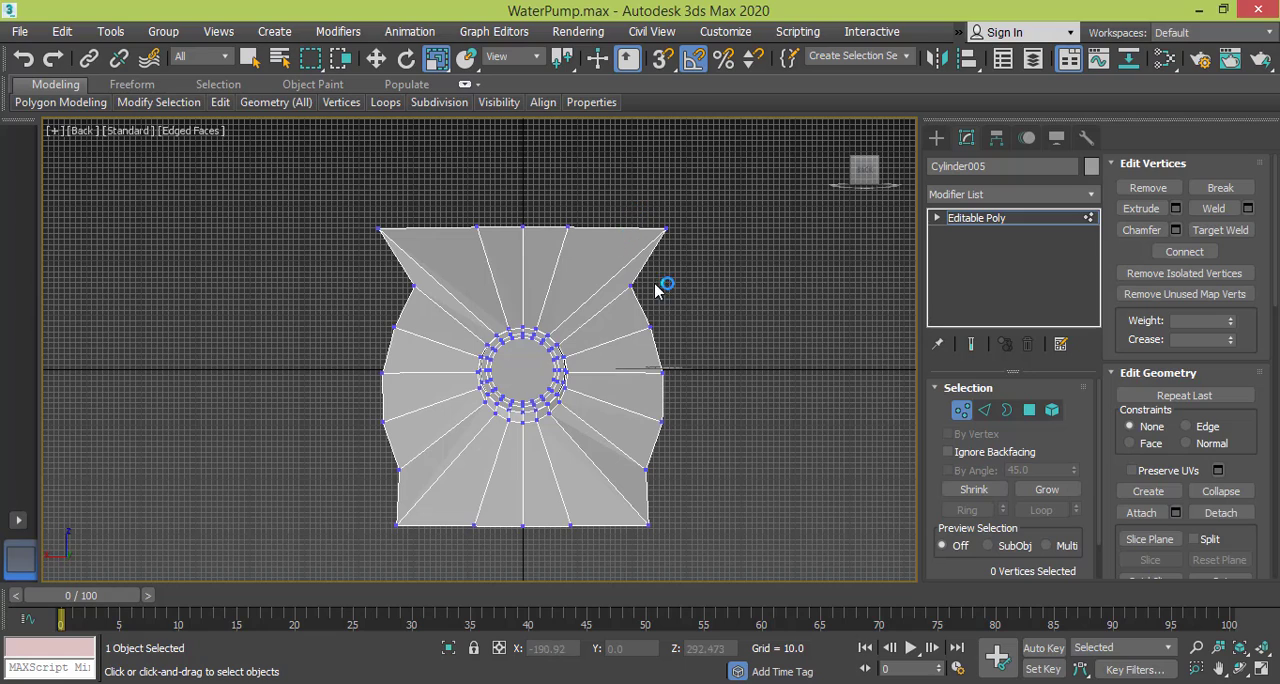
# Select the seven vertices on the flange's right side in the Back view and scale them along X into a straight vertical edge.
pyautogui.moveTo(772, 556); pyautogui.dragTo(774, 552)
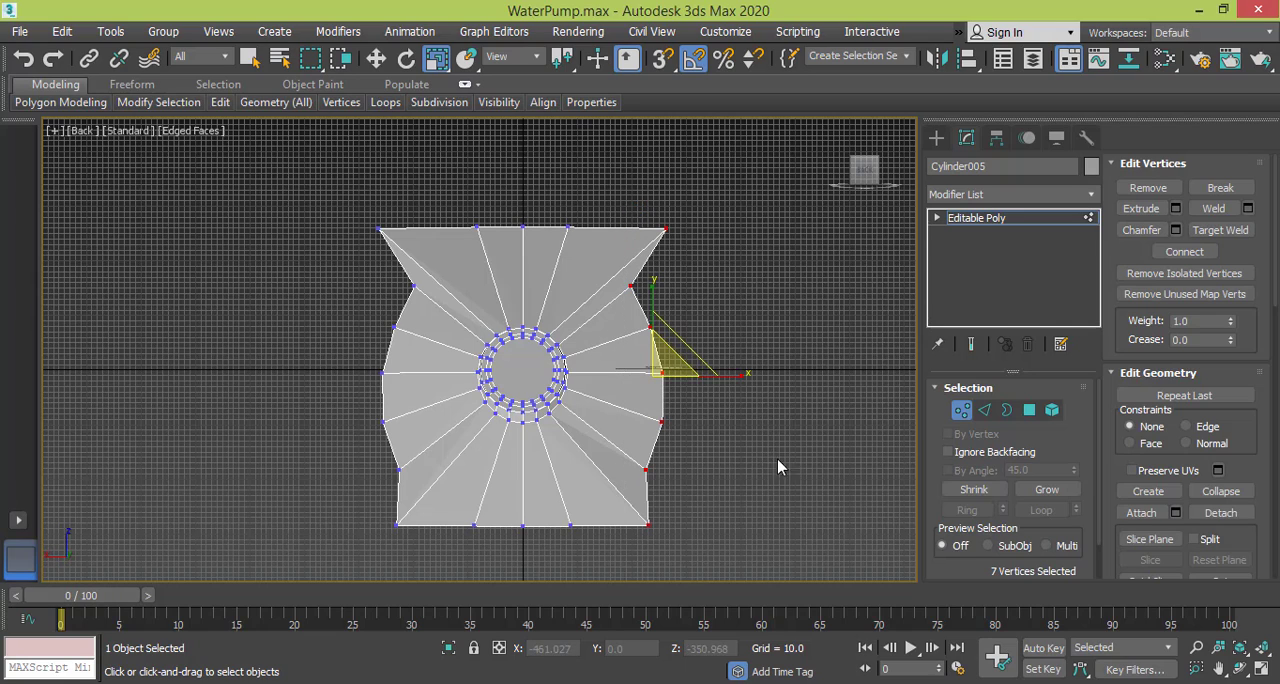
pyautogui.click(754, 375)
pyautogui.hotkey('ctrl', 'z')
pyautogui.moveTo(742, 376); pyautogui.dragTo(303, 432)
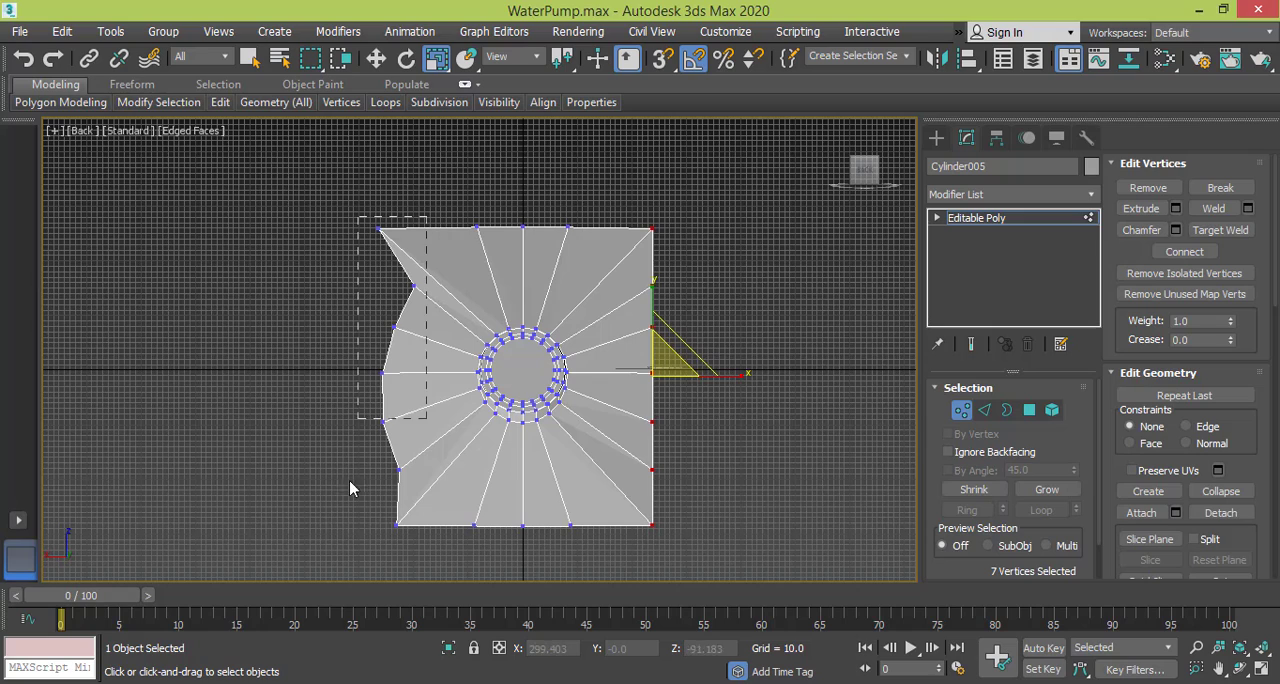
# Select the seven vertices on the flange's left side in the Back view and scale them along X into a straight vertical edge.
pyautogui.moveTo(350, 488); pyautogui.dragTo(326, 575)
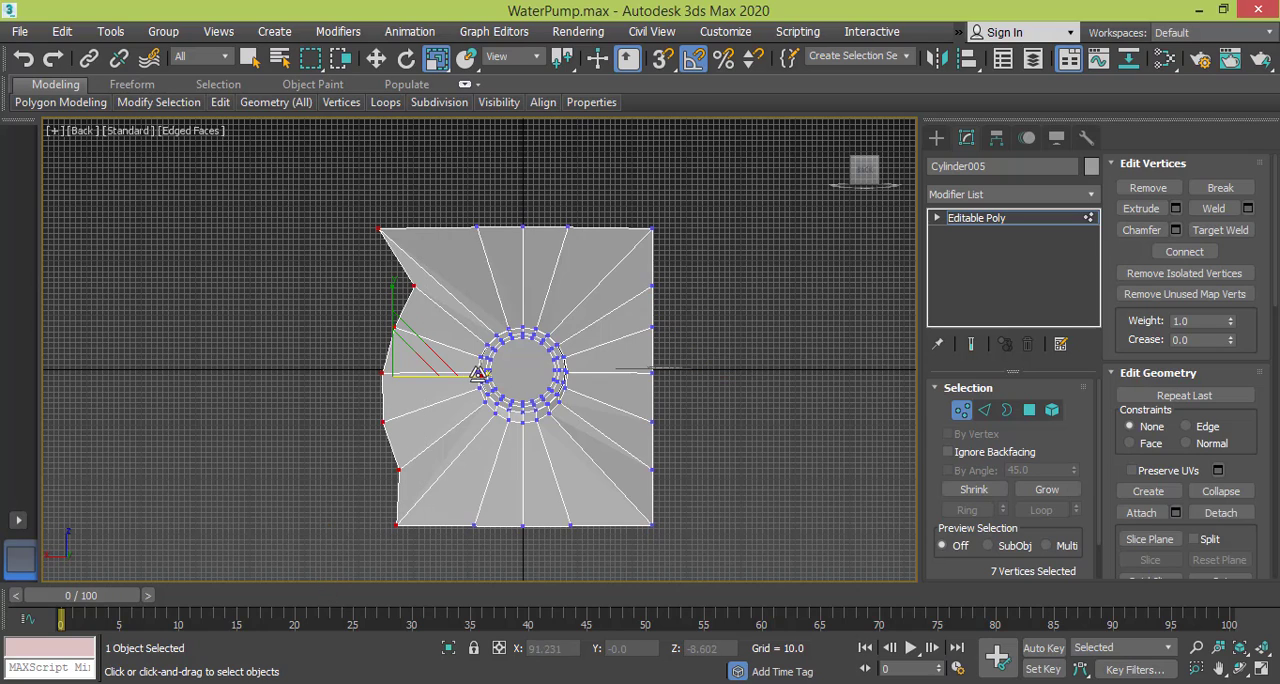
pyautogui.moveTo(392, 372); pyautogui.dragTo(12, 418)
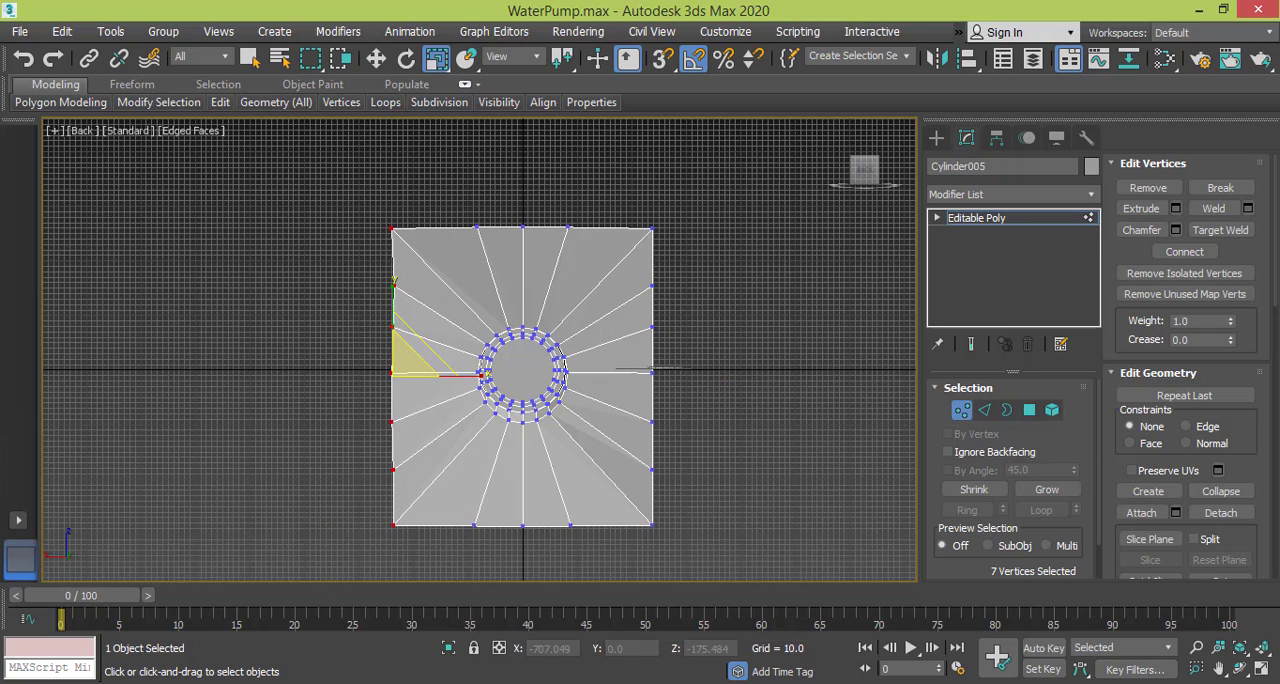
pyautogui.moveTo(485, 377); pyautogui.dragTo(277, 378)
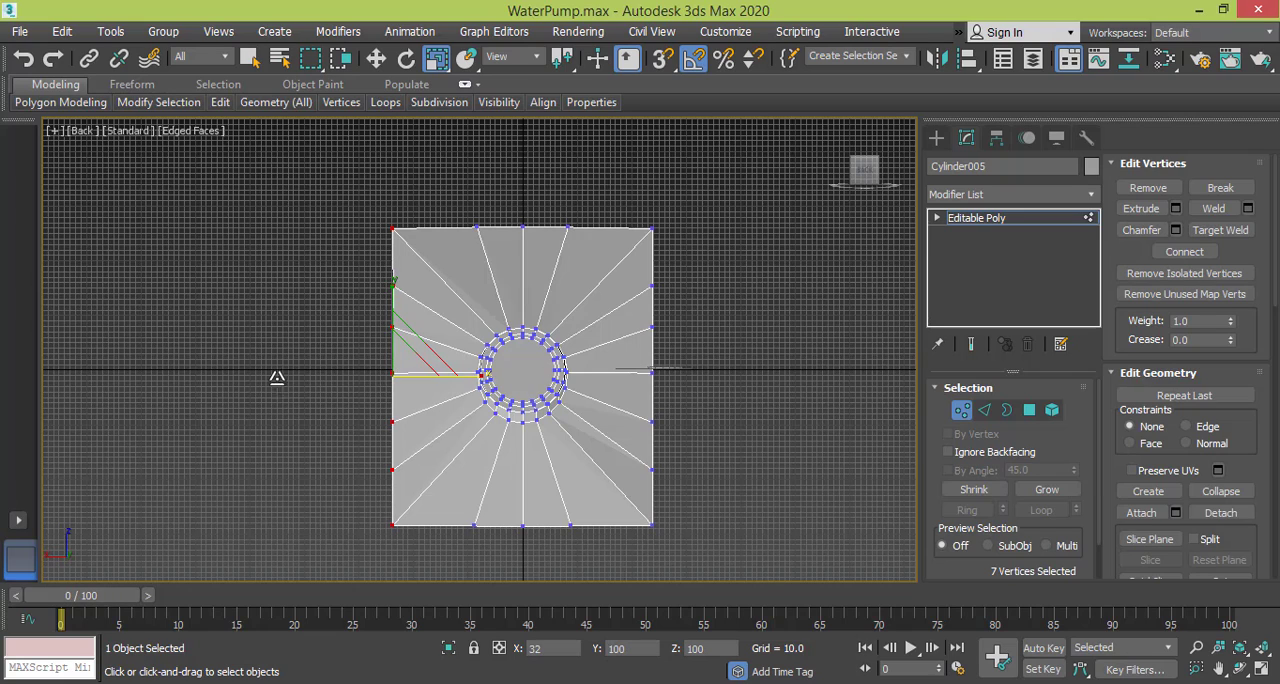
pyautogui.moveTo(1267, 378); pyautogui.dragTo(1265, 378)
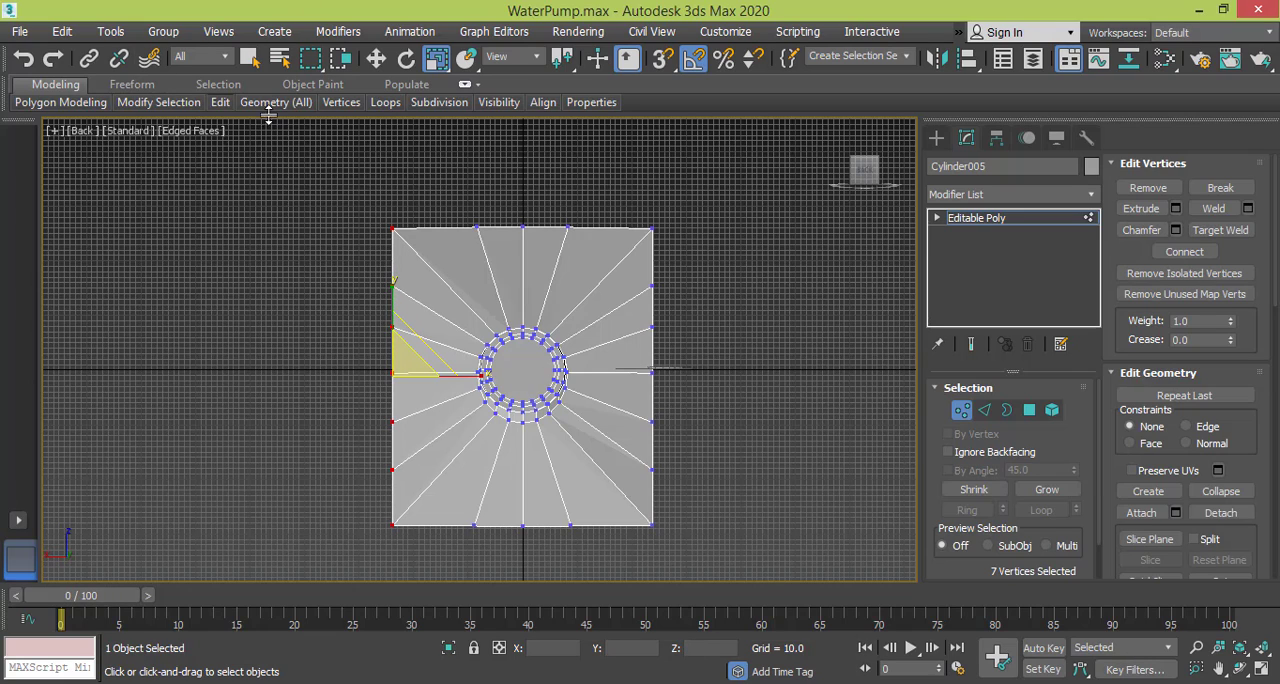
# Level the flange's top vertex row along Y, and move the top and bottom rows vertically closer to the port.
pyautogui.moveTo(368, 210); pyautogui.dragTo(700, 248)
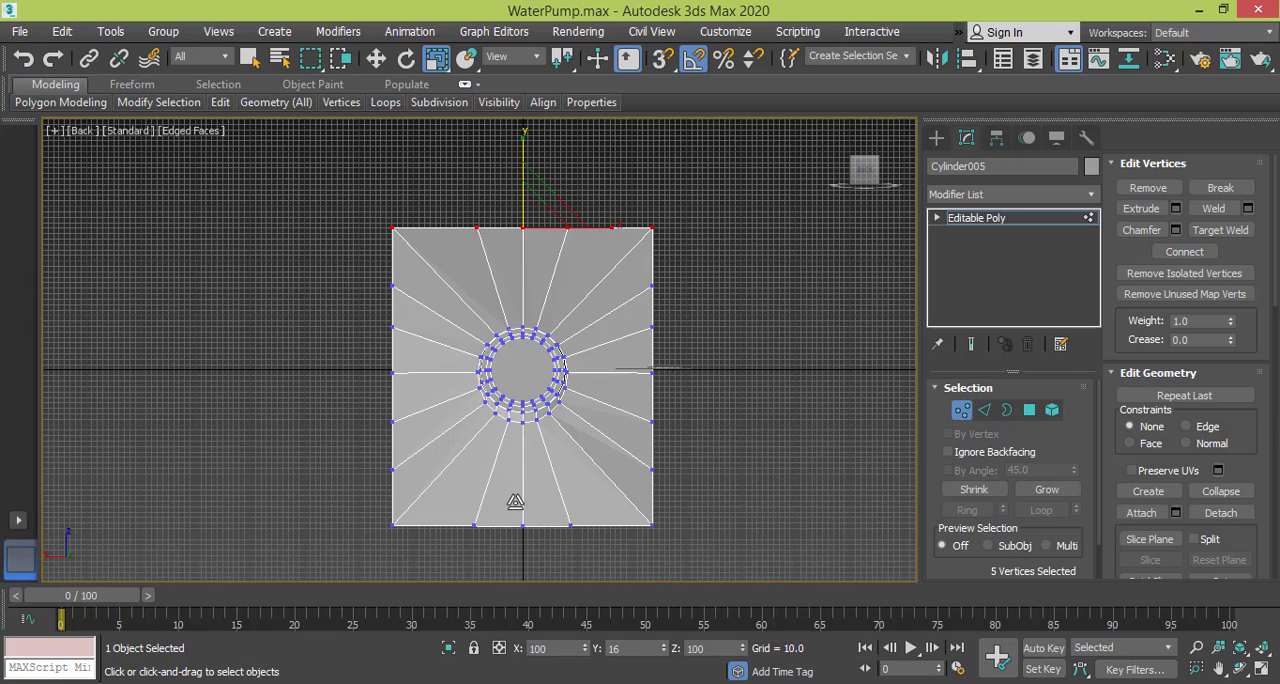
pyautogui.click(376, 58)
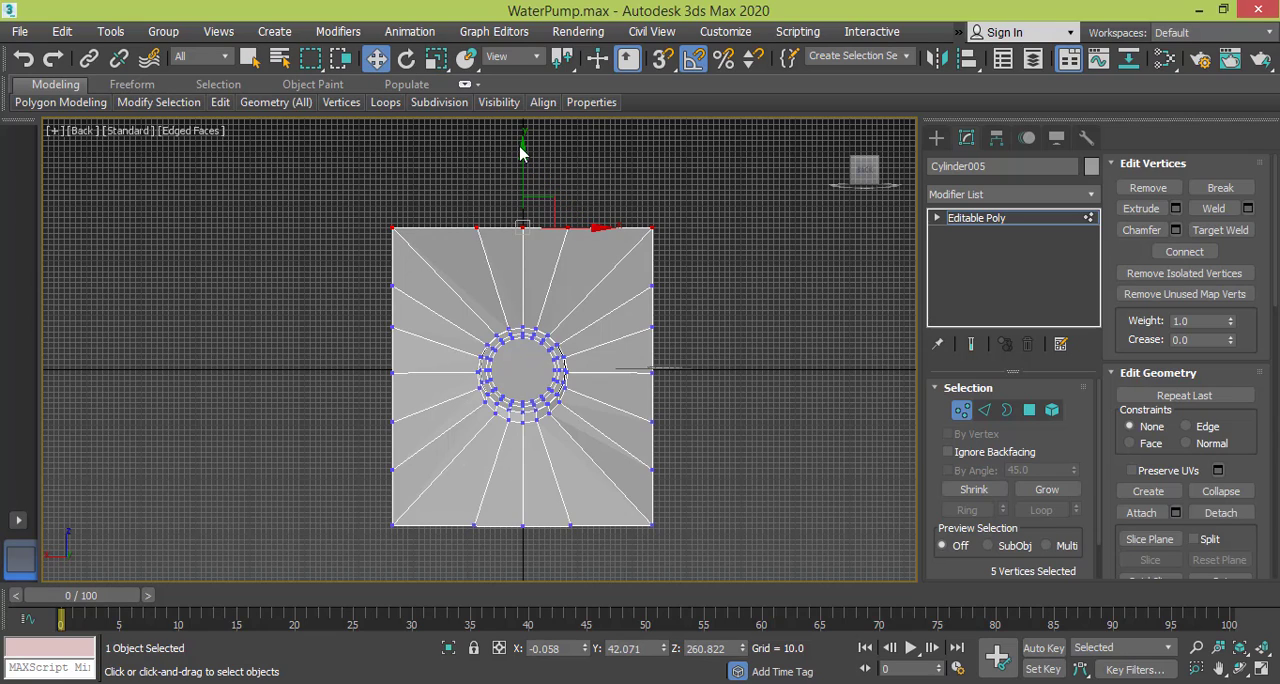
pyautogui.moveTo(523, 149); pyautogui.dragTo(524, 188)
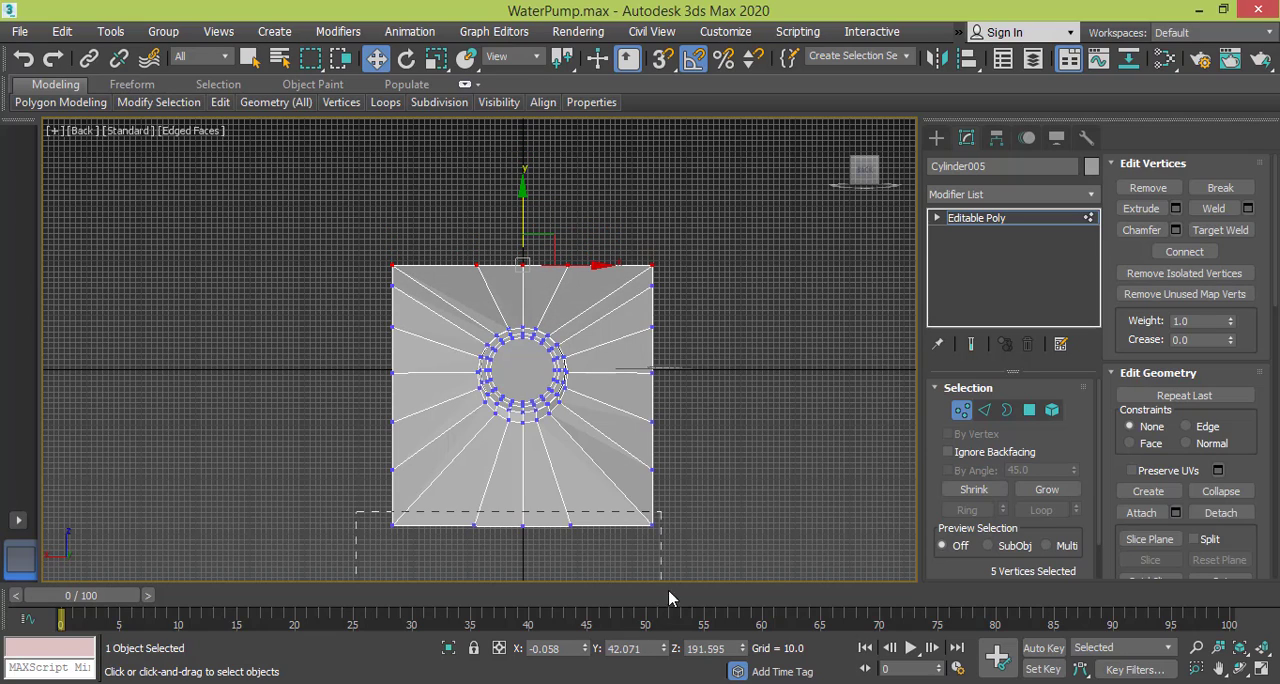
pyautogui.moveTo(669, 598); pyautogui.dragTo(672, 598)
pyautogui.moveTo(521, 456); pyautogui.dragTo(521, 409)
# Move the flange's right and left vertex columns inward along X to narrow the rectangle around the port.
pyautogui.moveTo(709, 398); pyautogui.dragTo(725, 505)
pyautogui.moveTo(722, 373); pyautogui.dragTo(684, 374)
pyautogui.moveTo(426, 402); pyautogui.dragTo(440, 520)
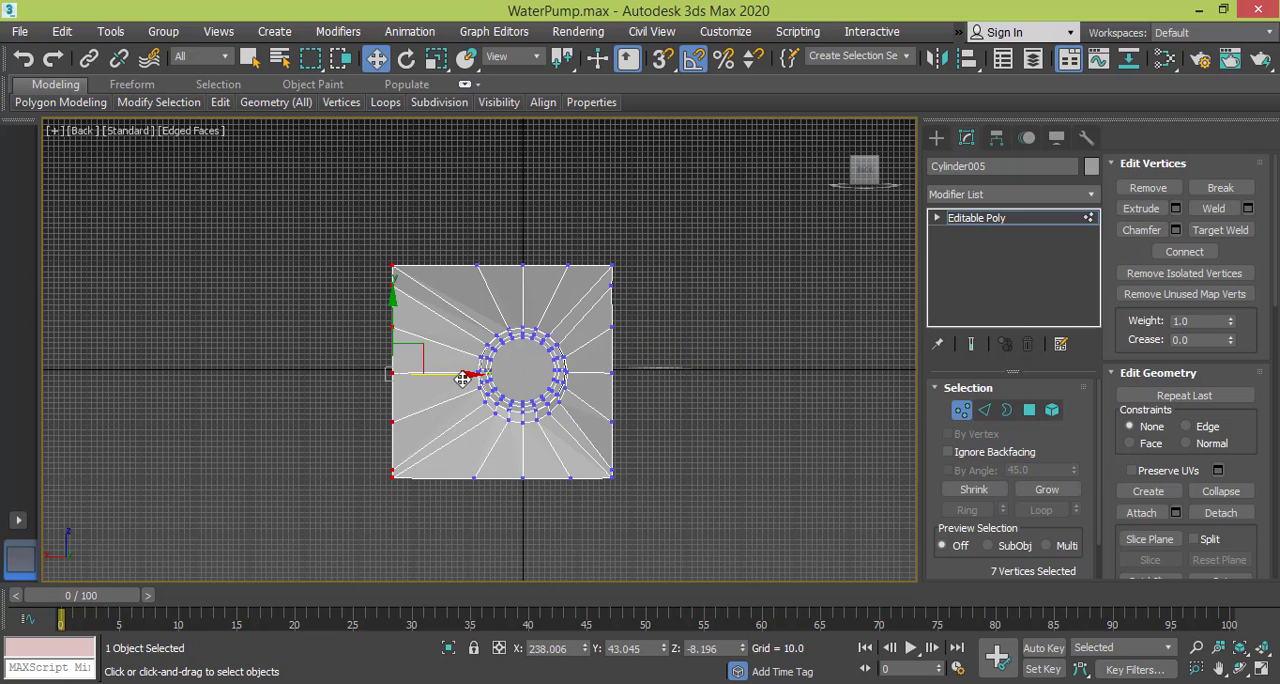
pyautogui.moveTo(466, 375); pyautogui.dragTo(511, 378)
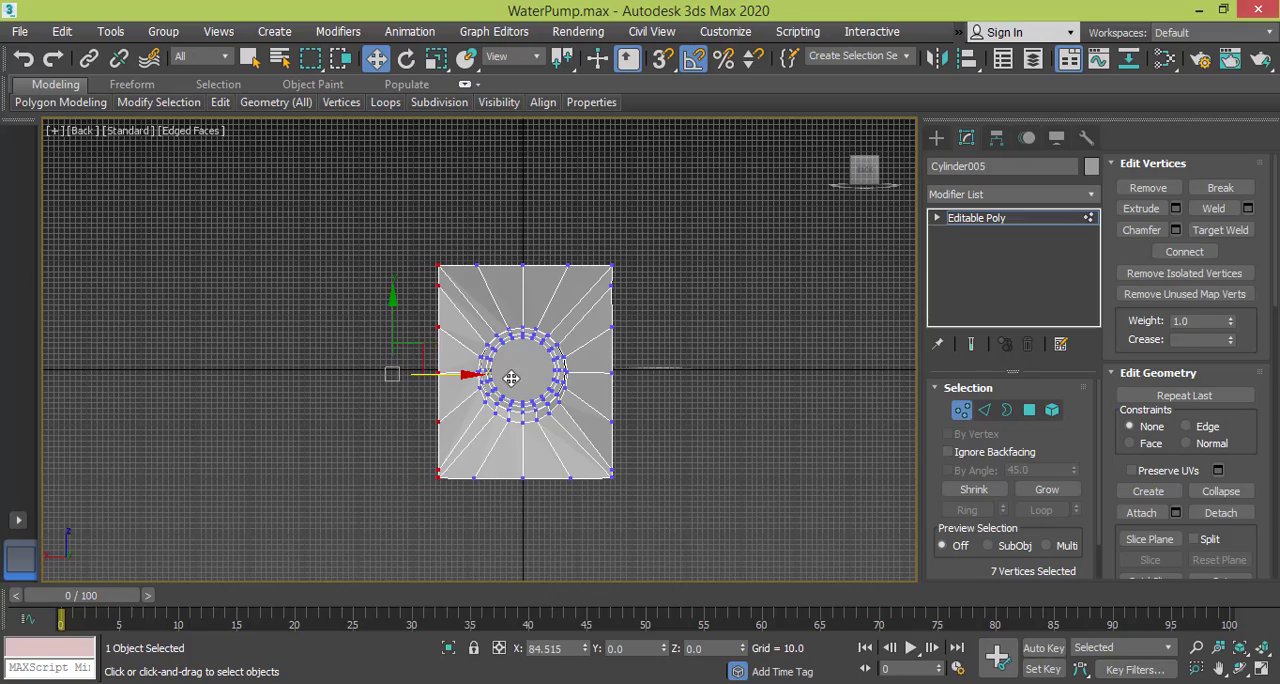
# Examine the rectangular flange and the recessed port rim in the Perspective view.
pyautogui.scroll(5, 511, 378)
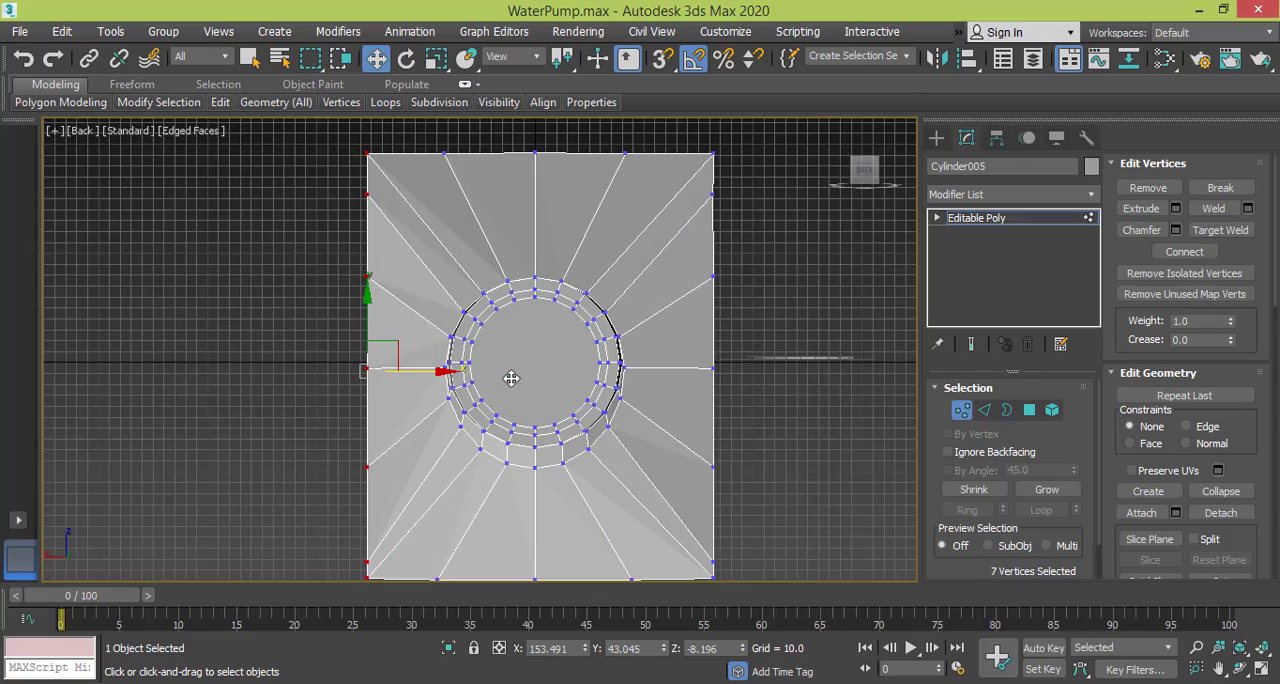
pyautogui.keyDown('alt'); pyautogui.moveTo(513, 387); pyautogui.dragTo(432, 408, button='middle'); pyautogui.keyUp('alt')
pyautogui.press('p')
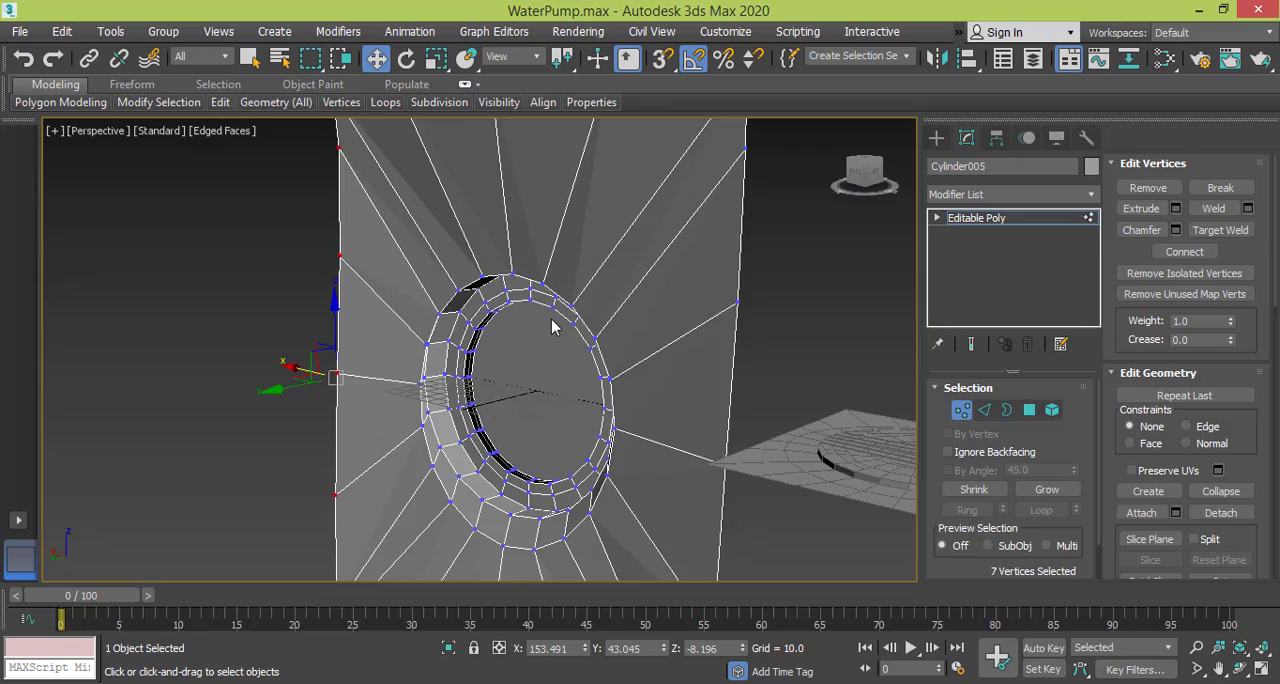
pyautogui.keyDown('alt'); pyautogui.moveTo(553, 326); pyautogui.dragTo(617, 344, button='middle'); pyautogui.keyUp('alt')
pyautogui.scroll(-3, 597, 268)
pyautogui.moveTo(495, 320); pyautogui.dragTo(358, 289, button='middle')
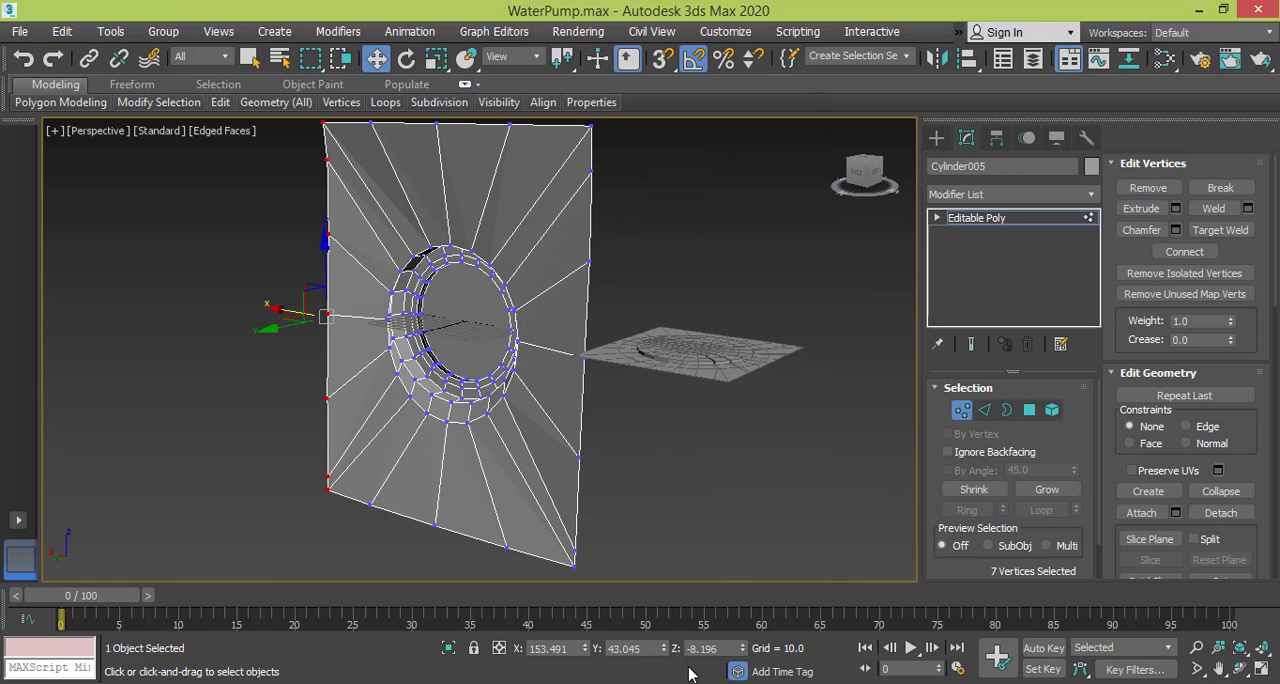
# Compare the port opening with the water pump reference photo in Windows Photo Viewer, and return to the 3ds Max model.
pyautogui.click(726, 683)
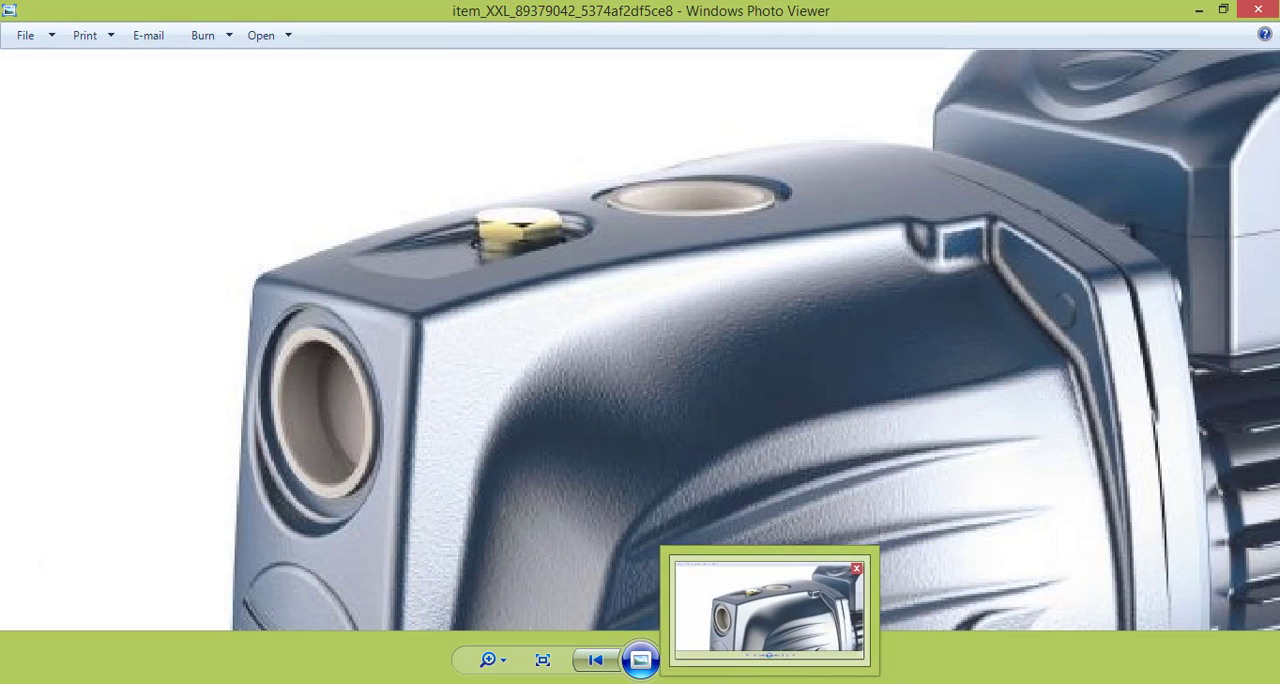
pyautogui.click(654, 683)
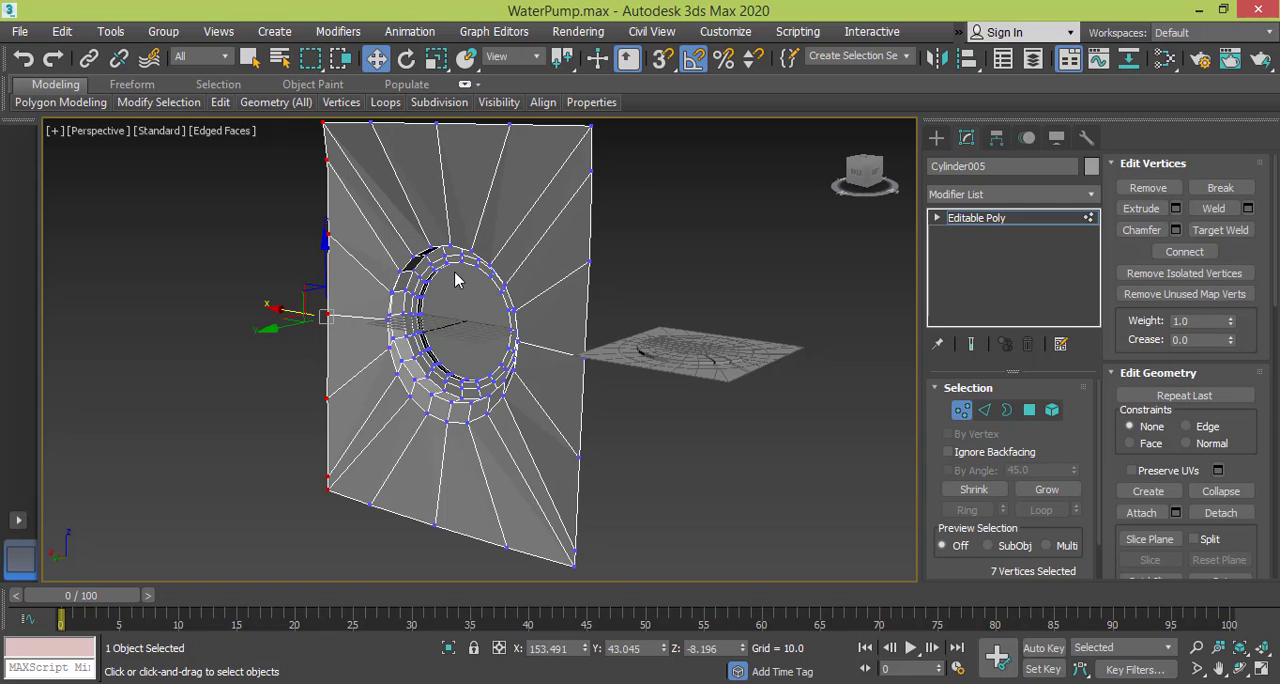
pyautogui.keyDown('alt'); pyautogui.moveTo(437, 330); pyautogui.dragTo(462, 355, button='middle'); pyautogui.keyUp('alt')
pyautogui.scroll(5, 462, 355)
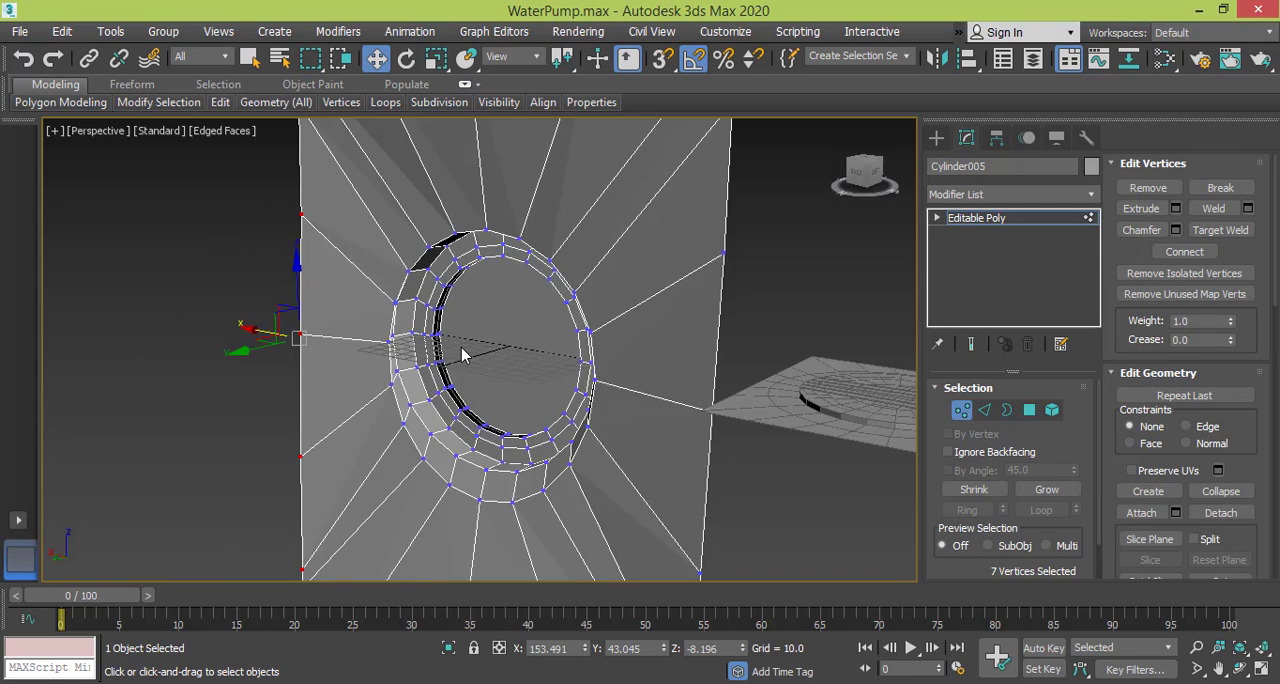